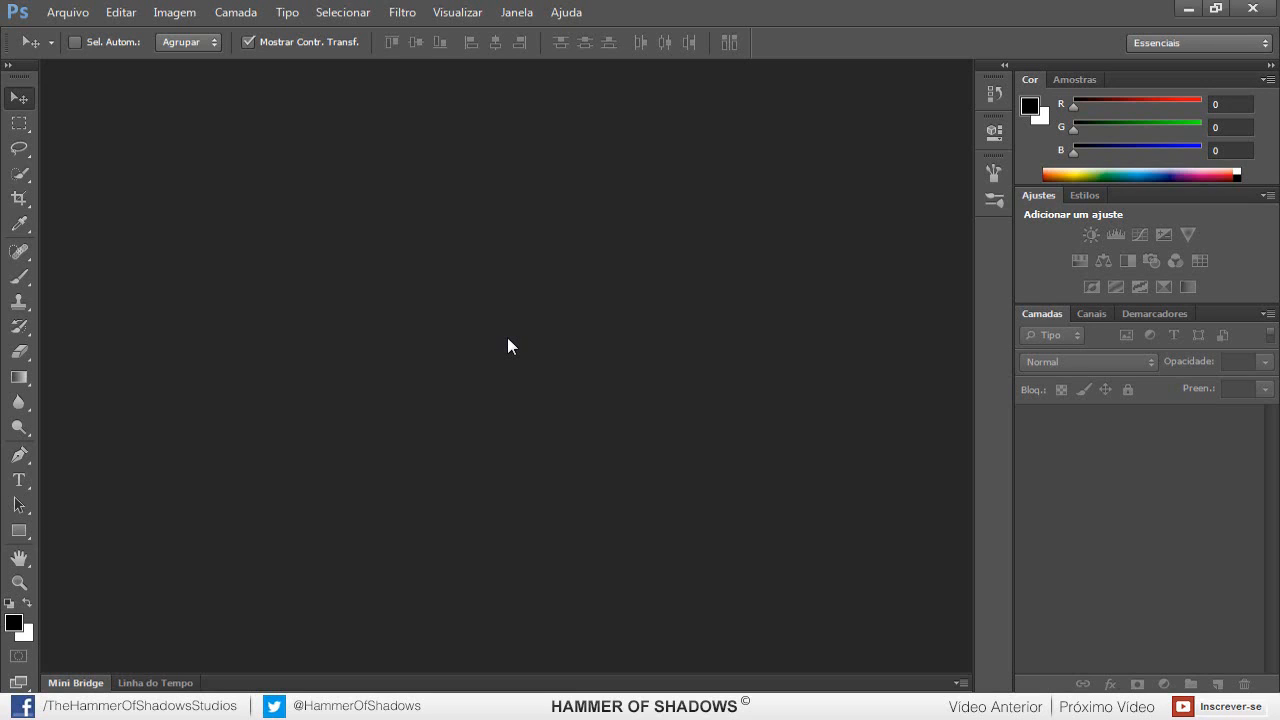
- Open the recent document "efeito esfera de energia.psd"
left_click(82, 11)
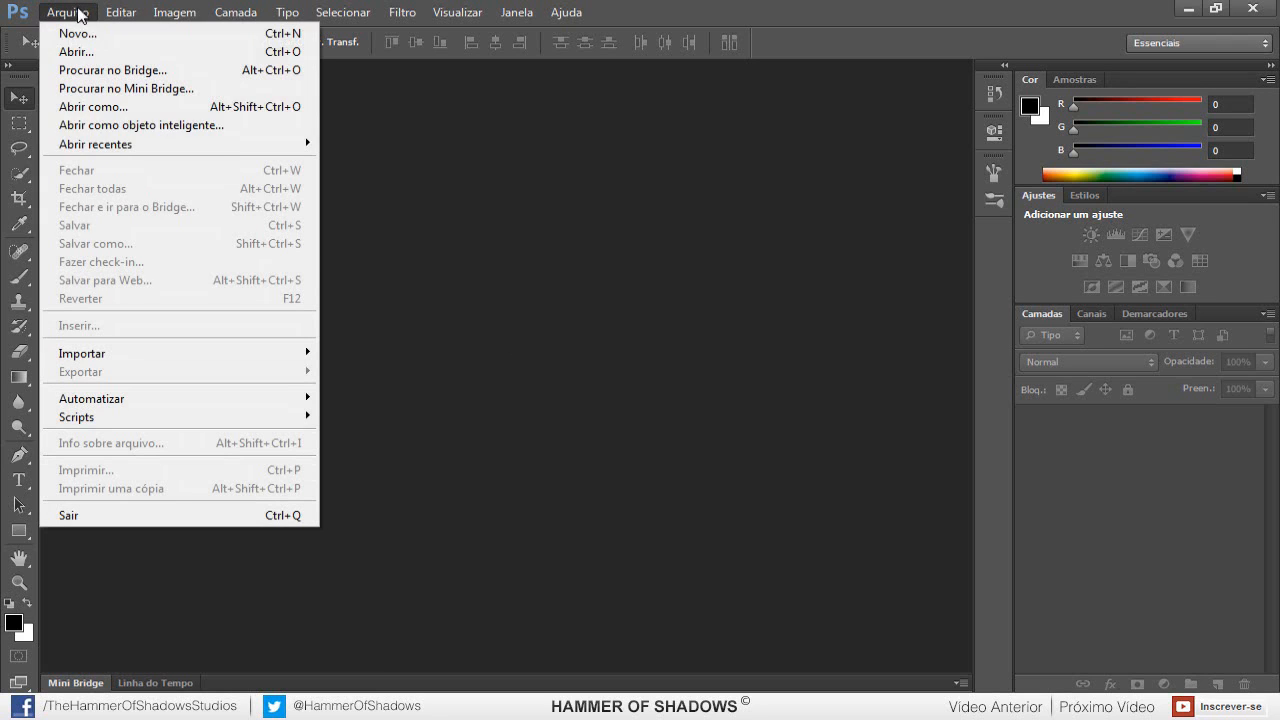
mouse_move(295, 145)
left_click(392, 180)
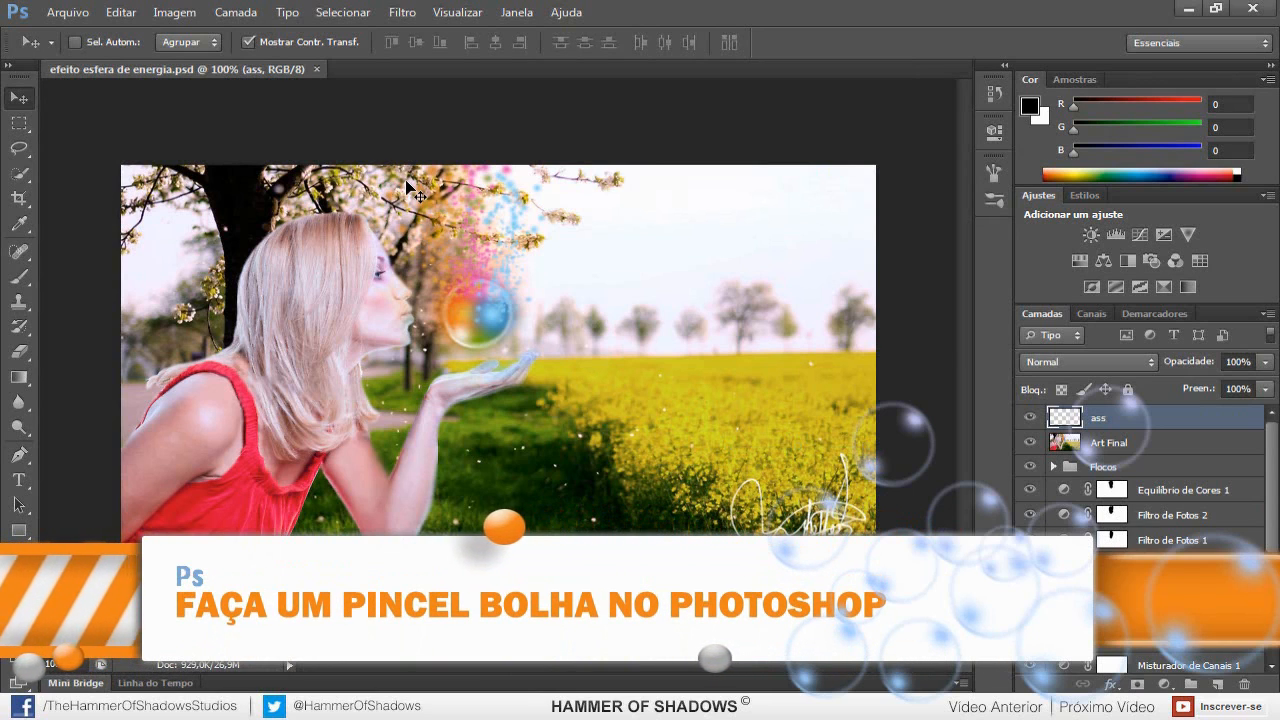
- Hide the Art Final and ass layers above the Flocos group
scroll(484, 319, "up", 5)
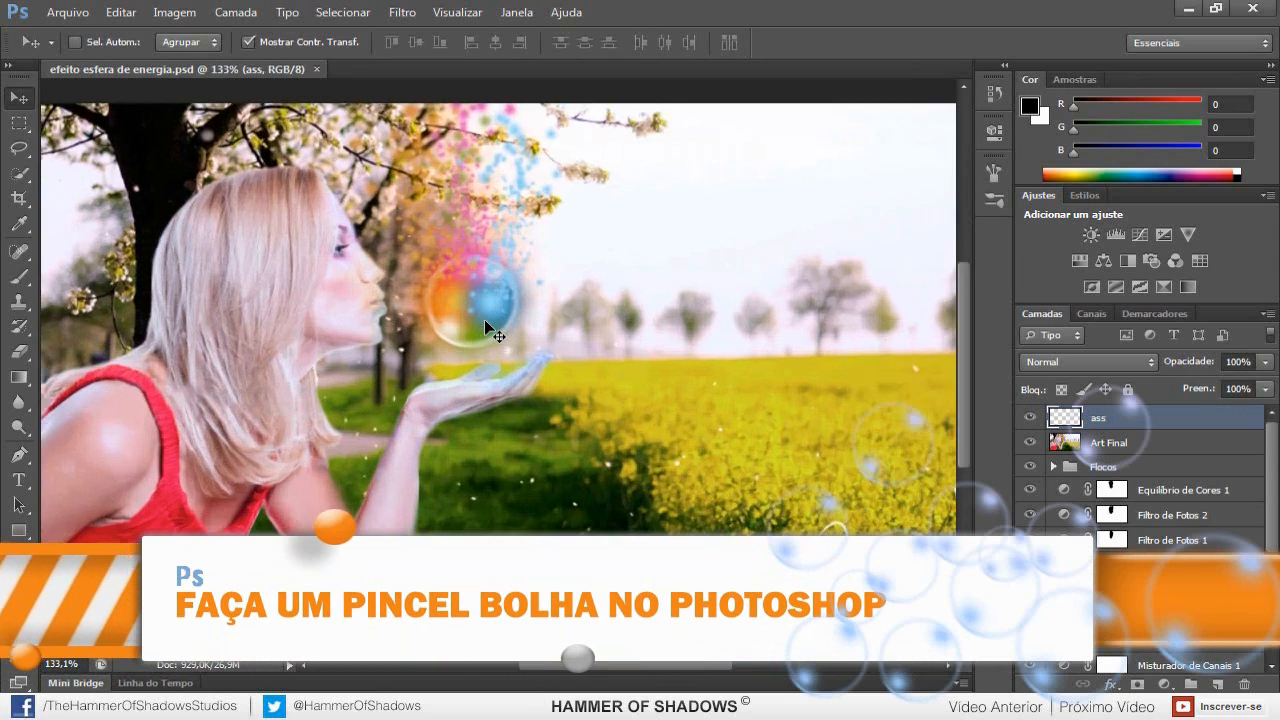
scroll(479, 313, "up", 3)
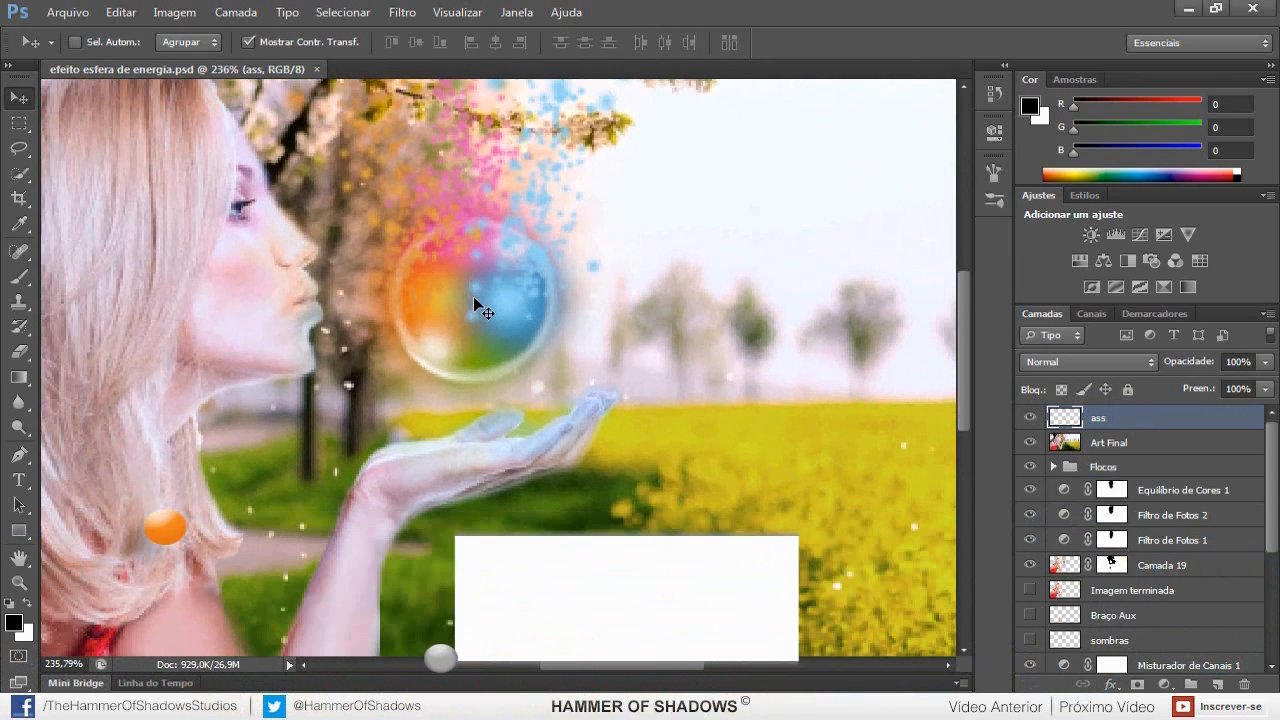
left_click(1030, 442)
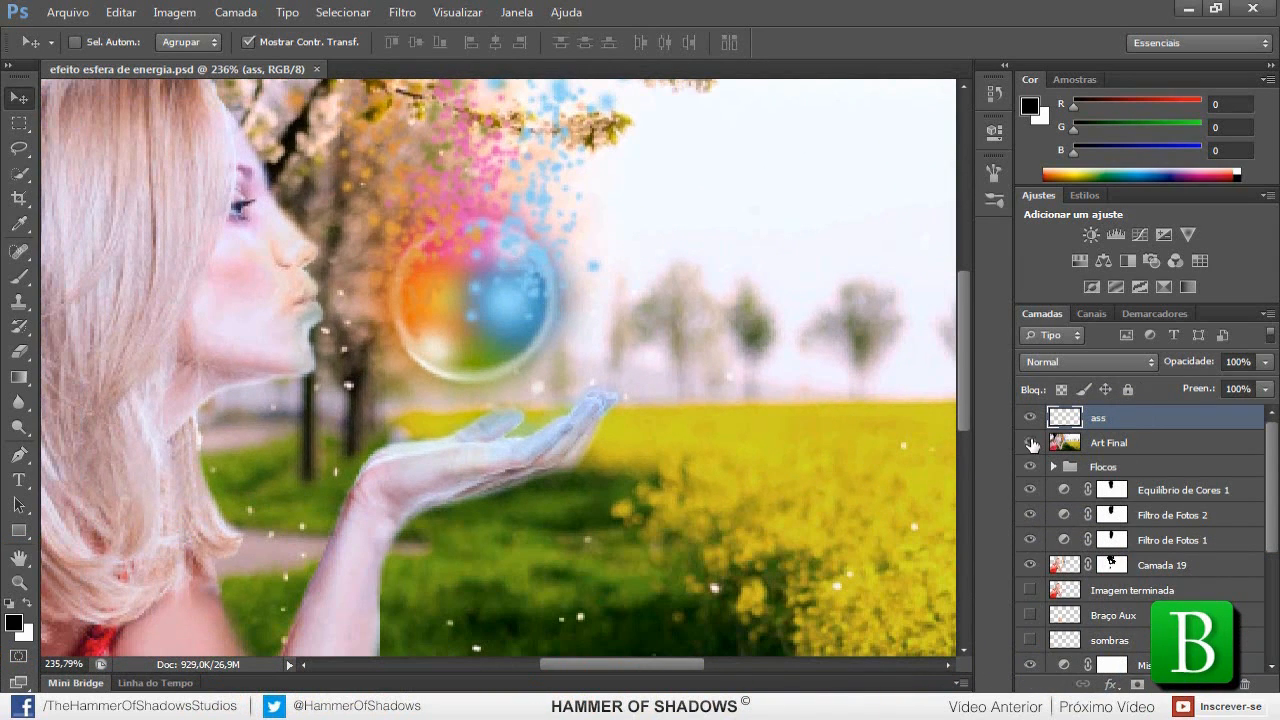
left_click(1028, 418)
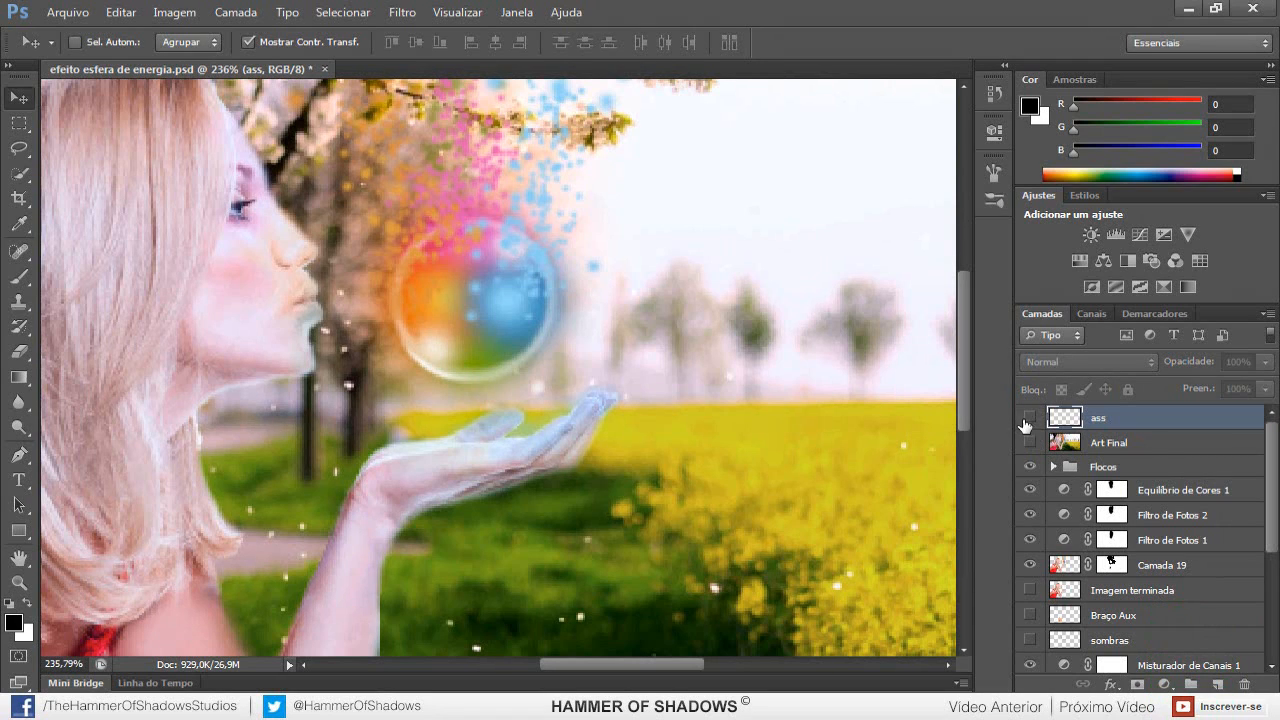
- Examine the layers inside the Flocos group and its nested Bolha group, and collapse both groups
left_click(1050, 468)
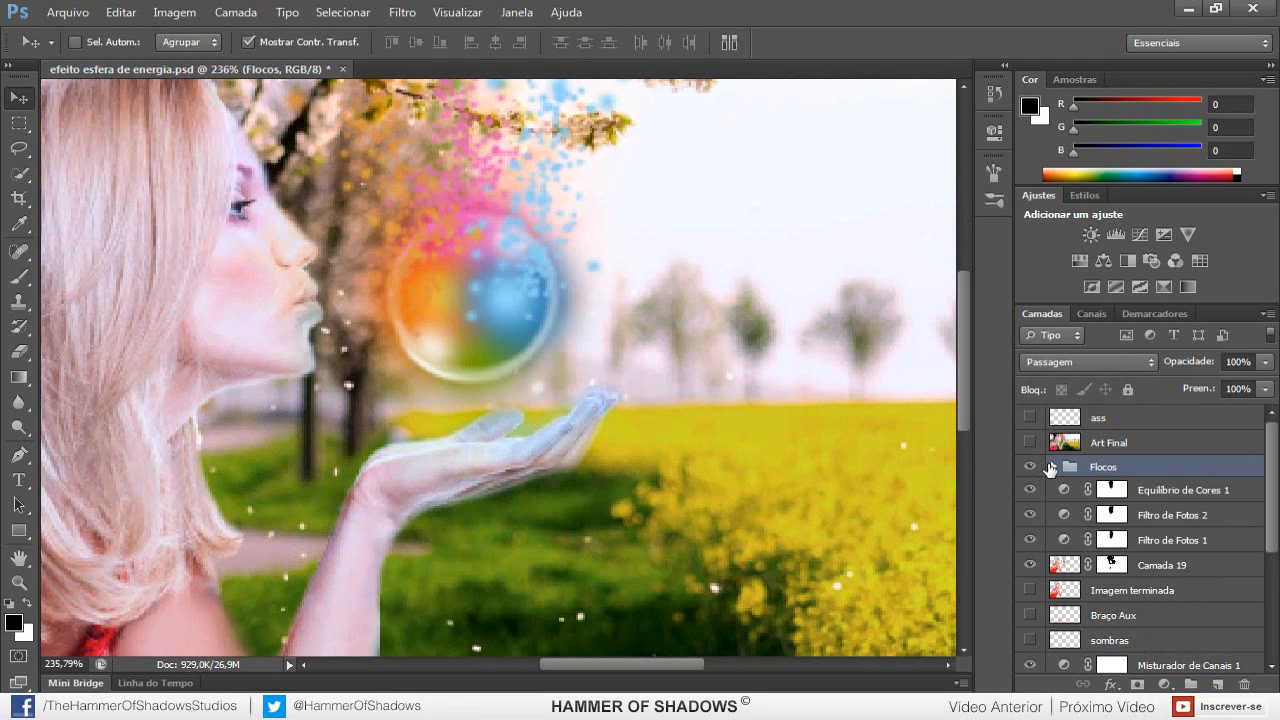
left_click(1055, 467)
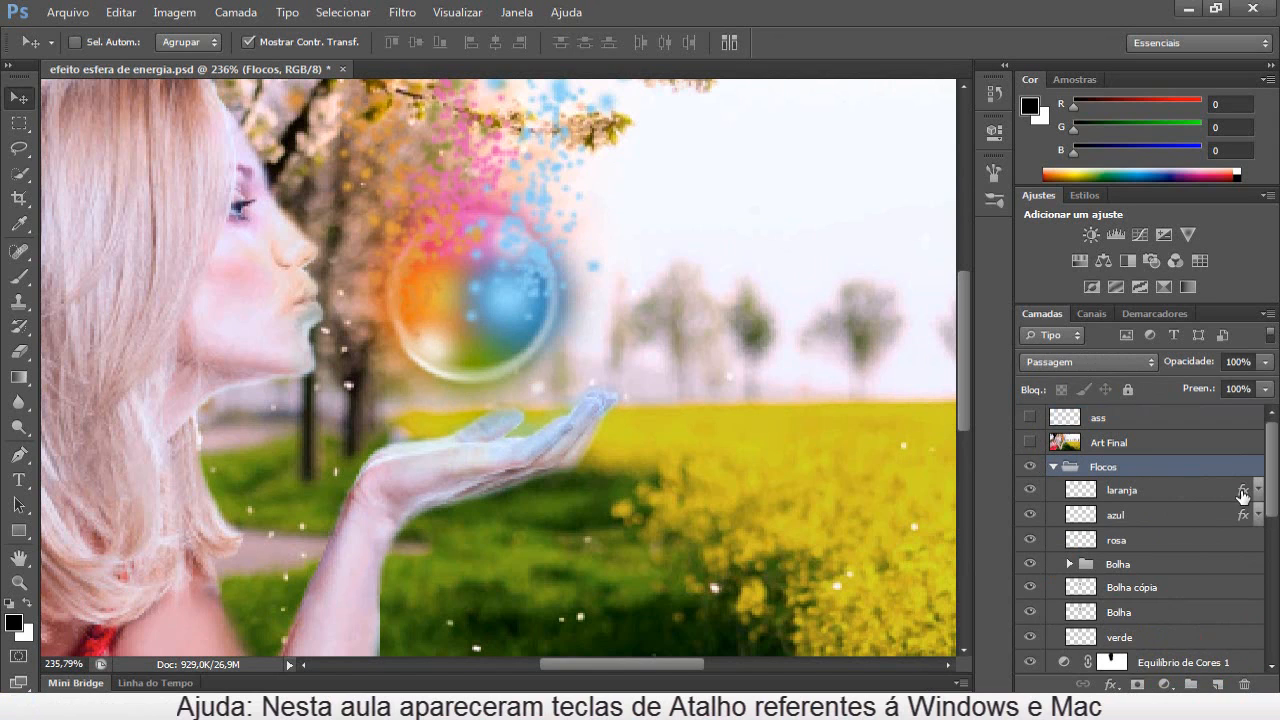
scroll(1272, 514, "down", 1)
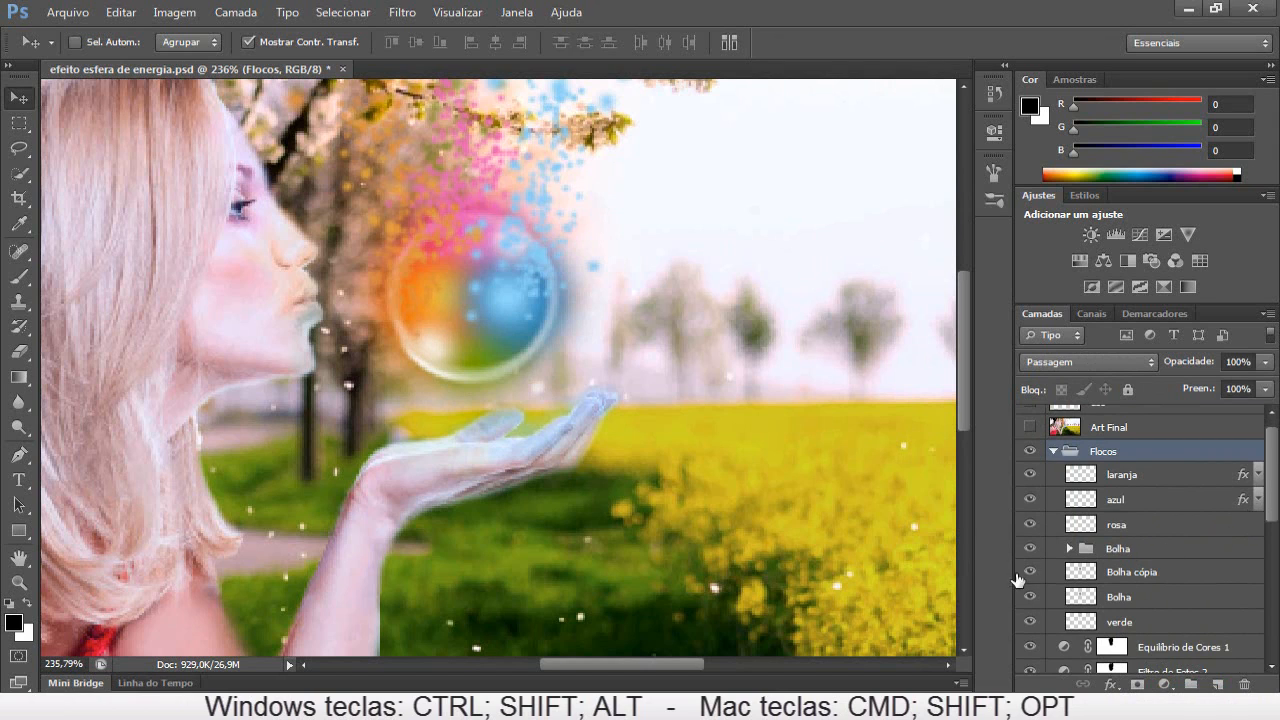
left_click(1066, 549)
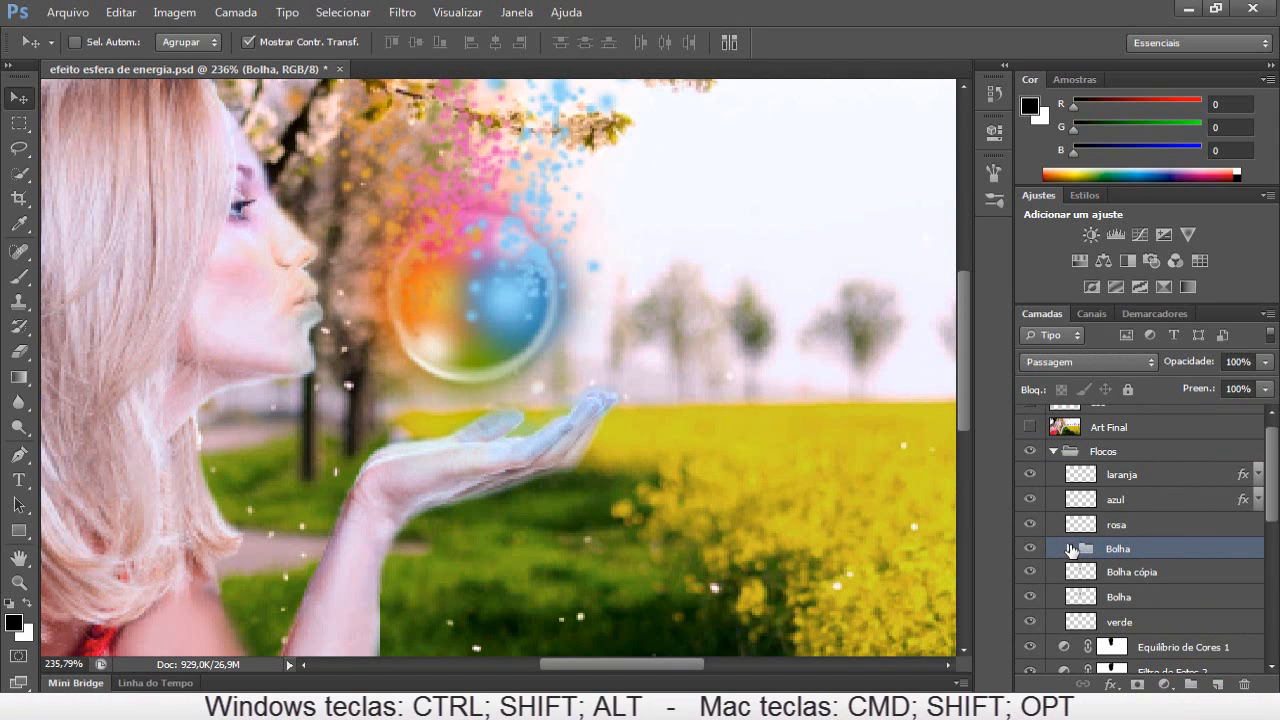
left_click(1069, 549)
scroll(1275, 483, "down", 2)
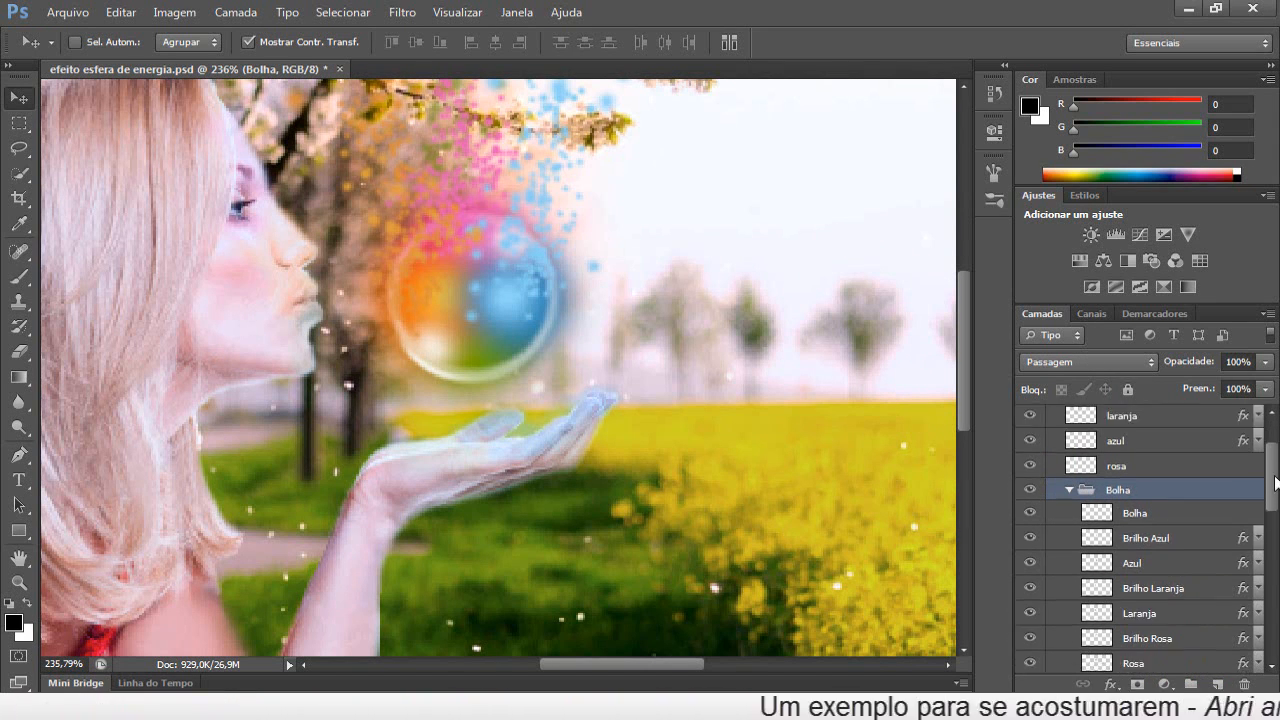
left_click_drag(1276, 483, 1277, 508)
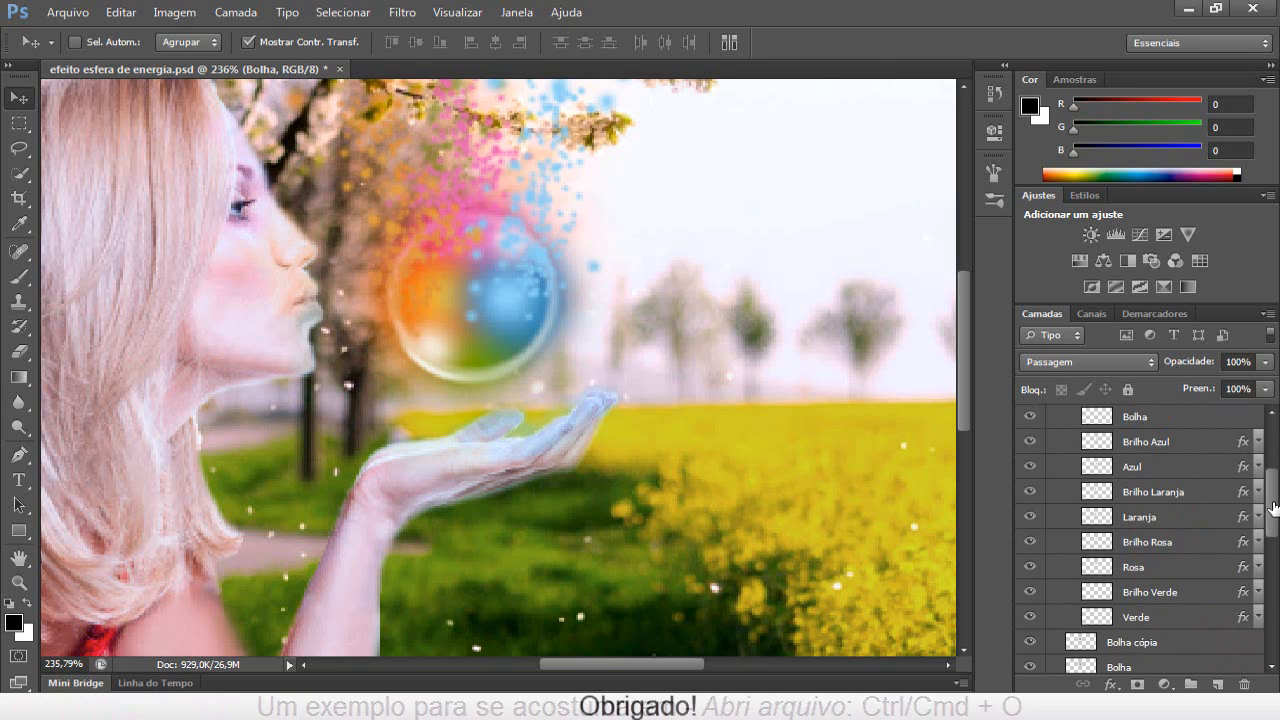
left_click_drag(1272, 489, 1272, 435)
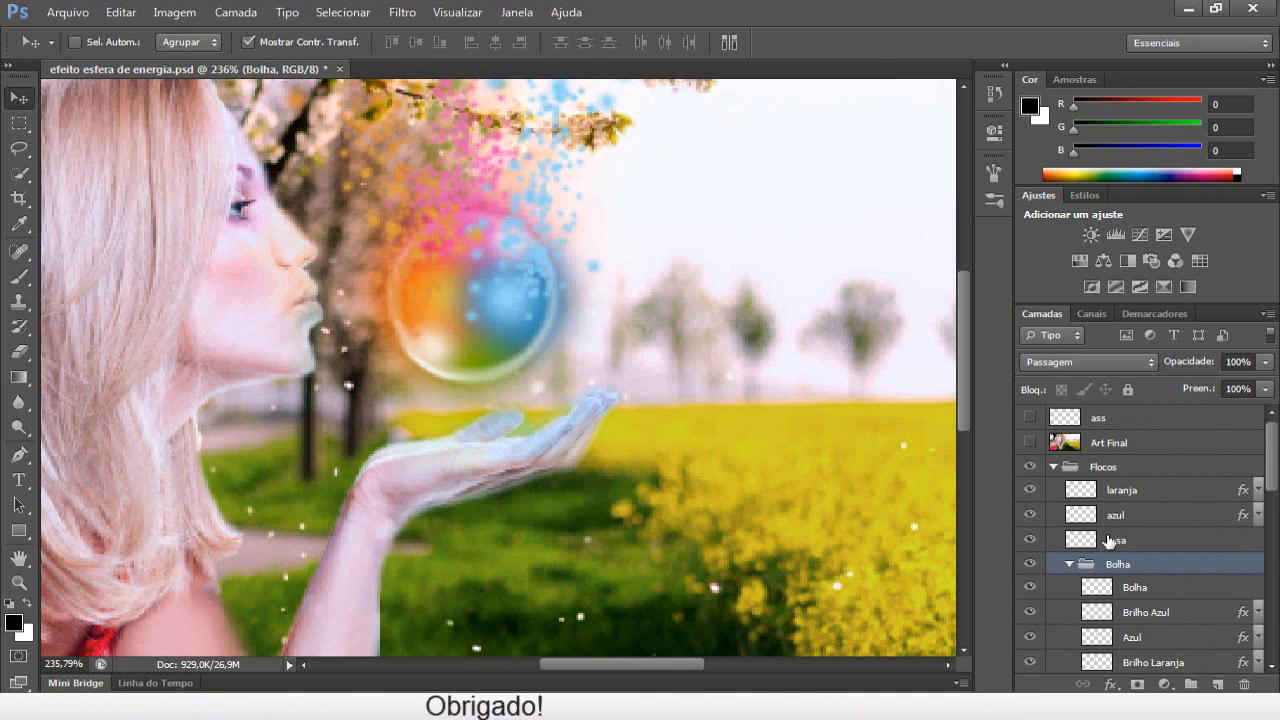
left_click(1068, 564)
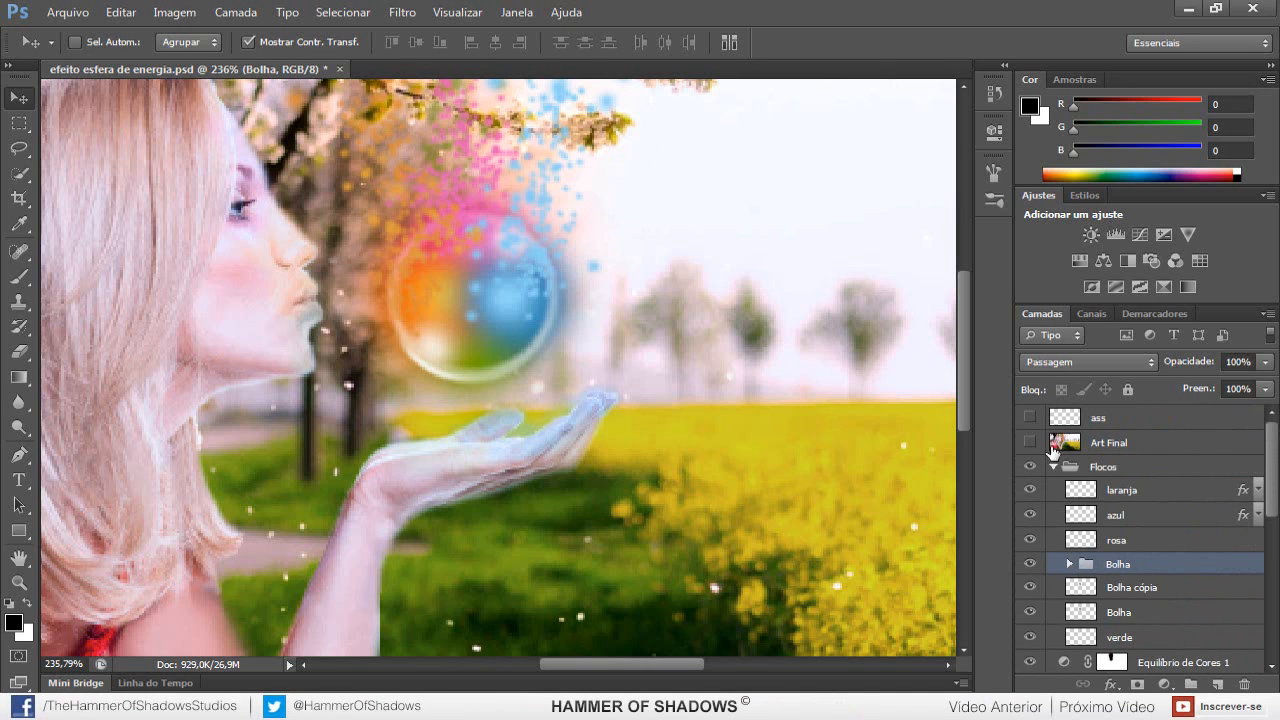
left_click(1056, 467)
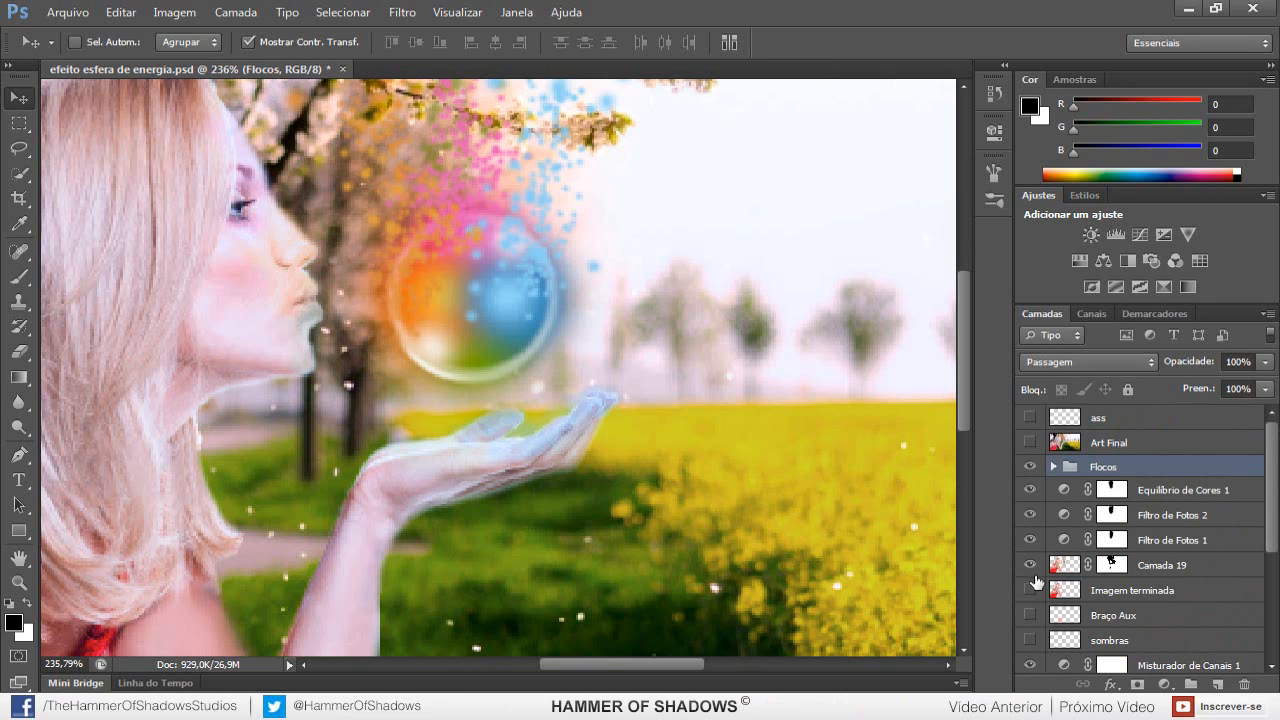
- Hide the woman and background layers, including Camada 19 and Misturador de Canais 1, leaving the bubble and particles on transparency
scroll(1276, 481, "down", 5)
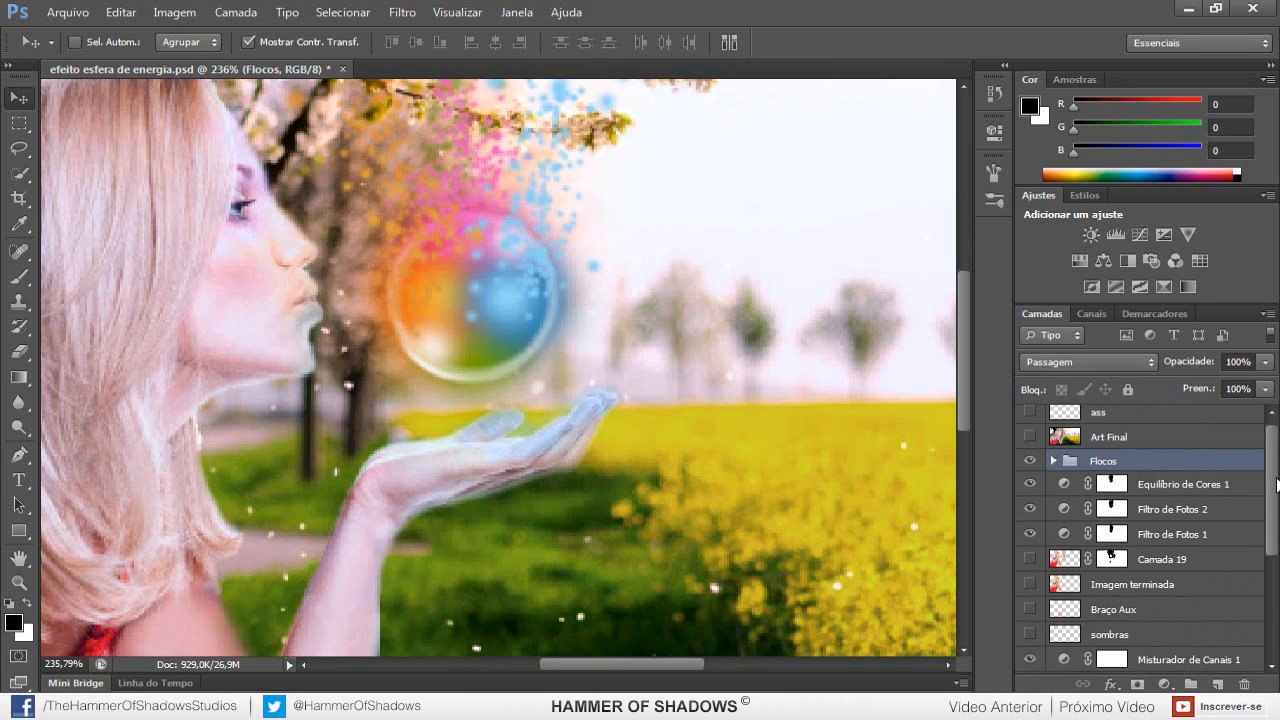
left_click(1029, 562)
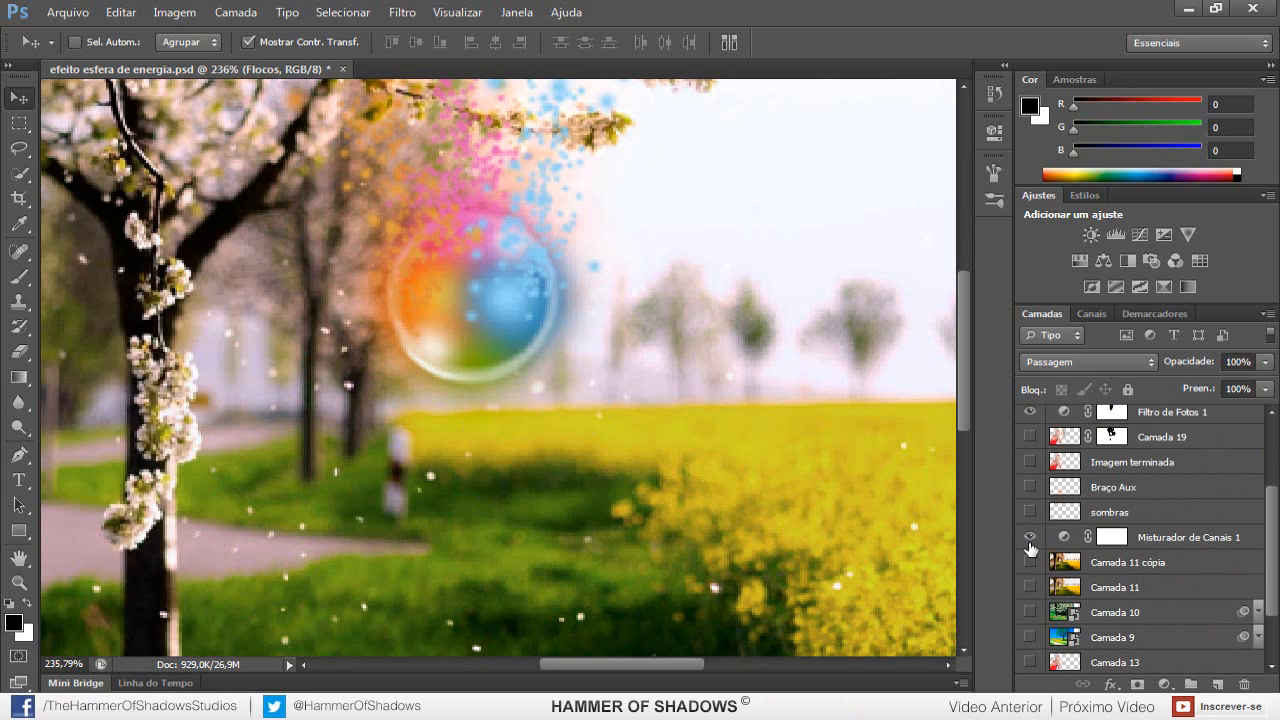
left_click(1029, 537)
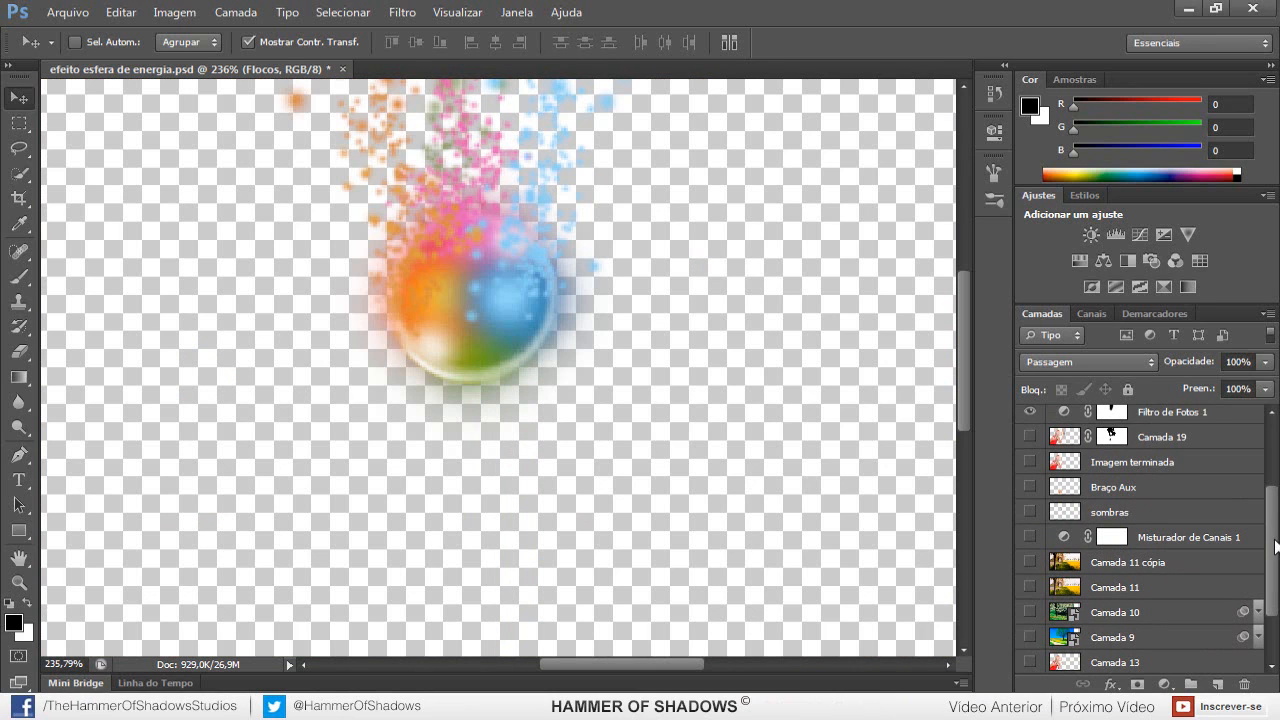
- Add a black-filled layer directly below the Verde layer inside the nested Bolha group
scroll(1274, 545, "up", 5)
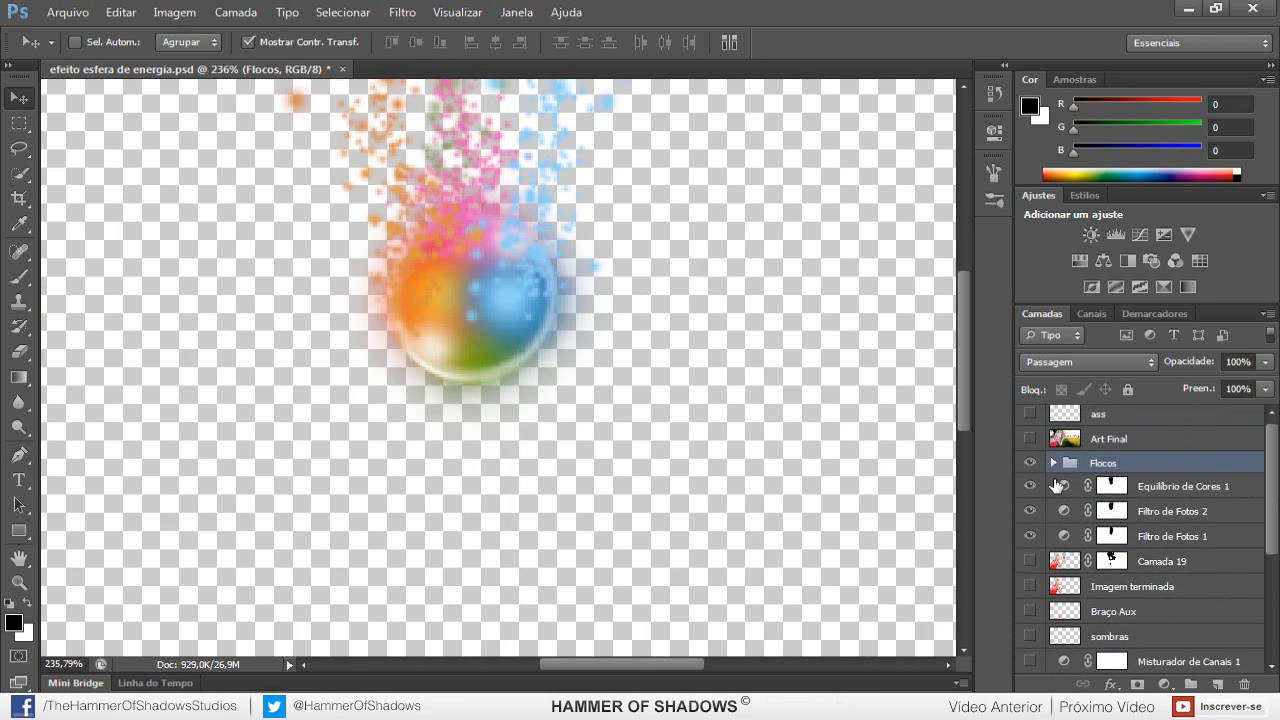
left_click(1054, 464)
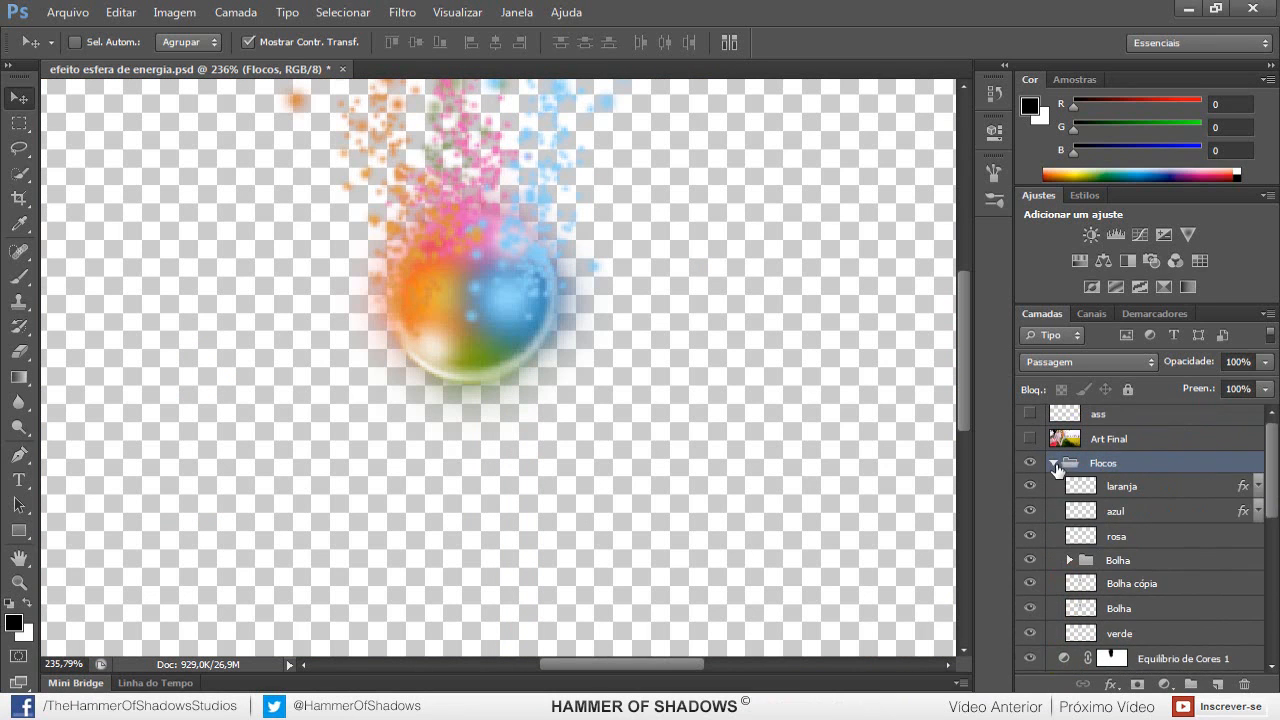
left_click(1070, 560)
left_click_drag(1268, 472, 1268, 527)
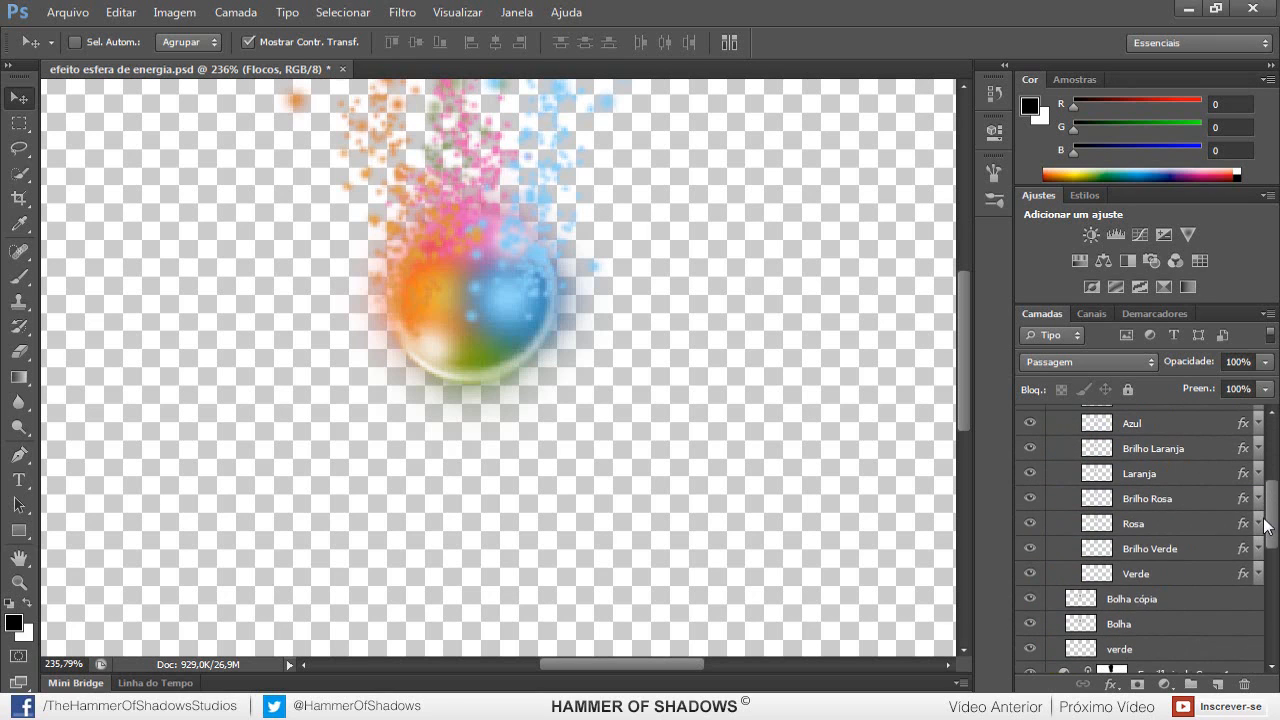
left_click(1165, 575)
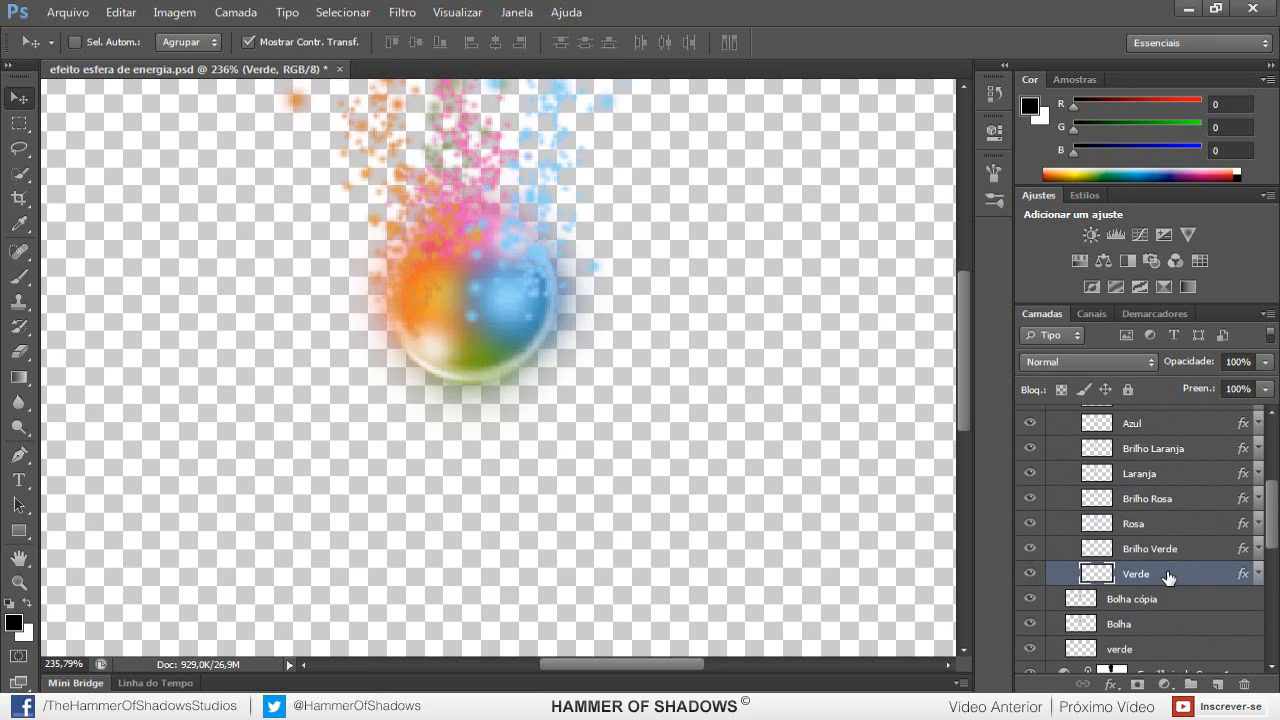
left_click(1220, 686)
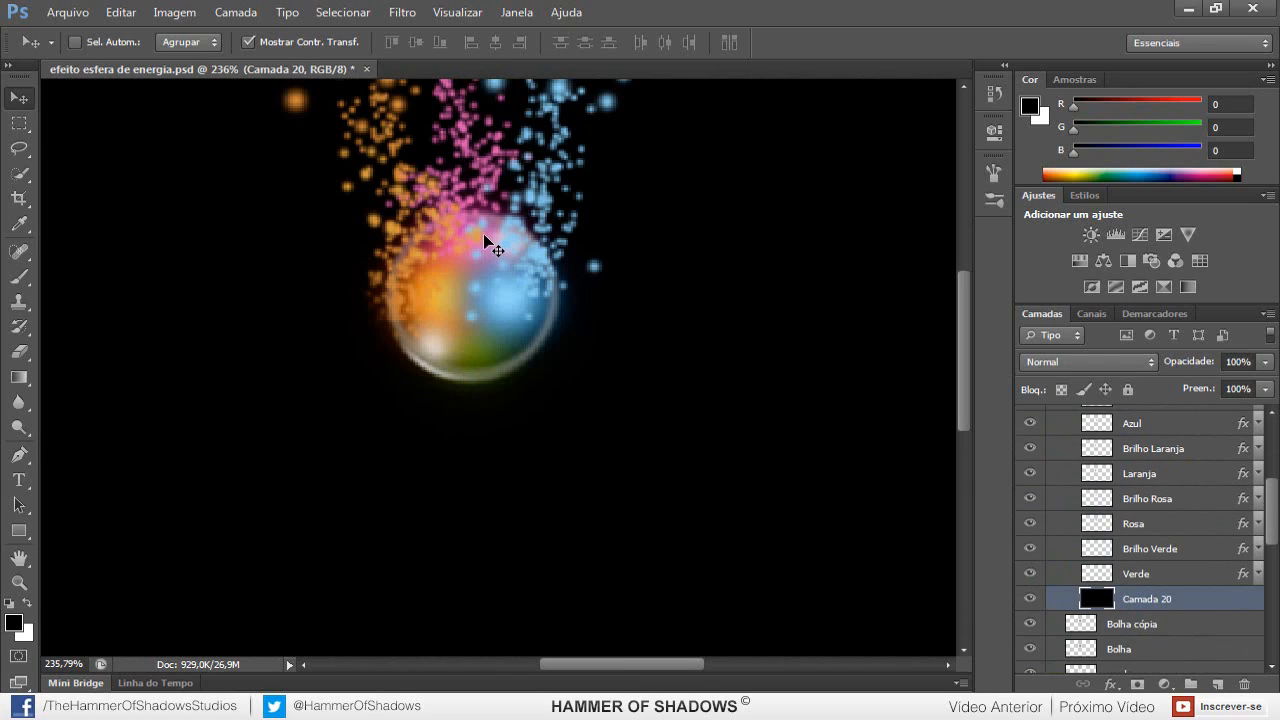
- Hide the orange, pink and blue particle layers in the Flocos group so only the bubble shows on black
scroll(483, 233, "down", 5)
left_click_drag(483, 233, 518, 374)
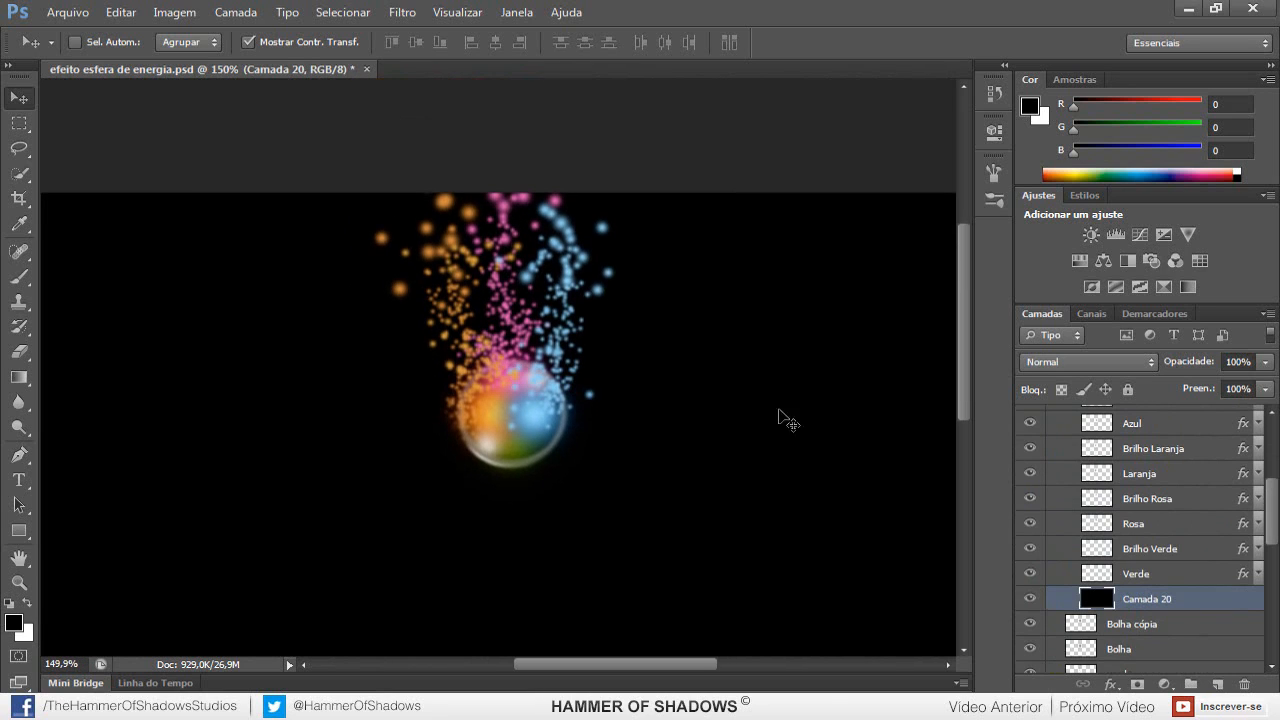
scroll(1277, 512, "up", 1)
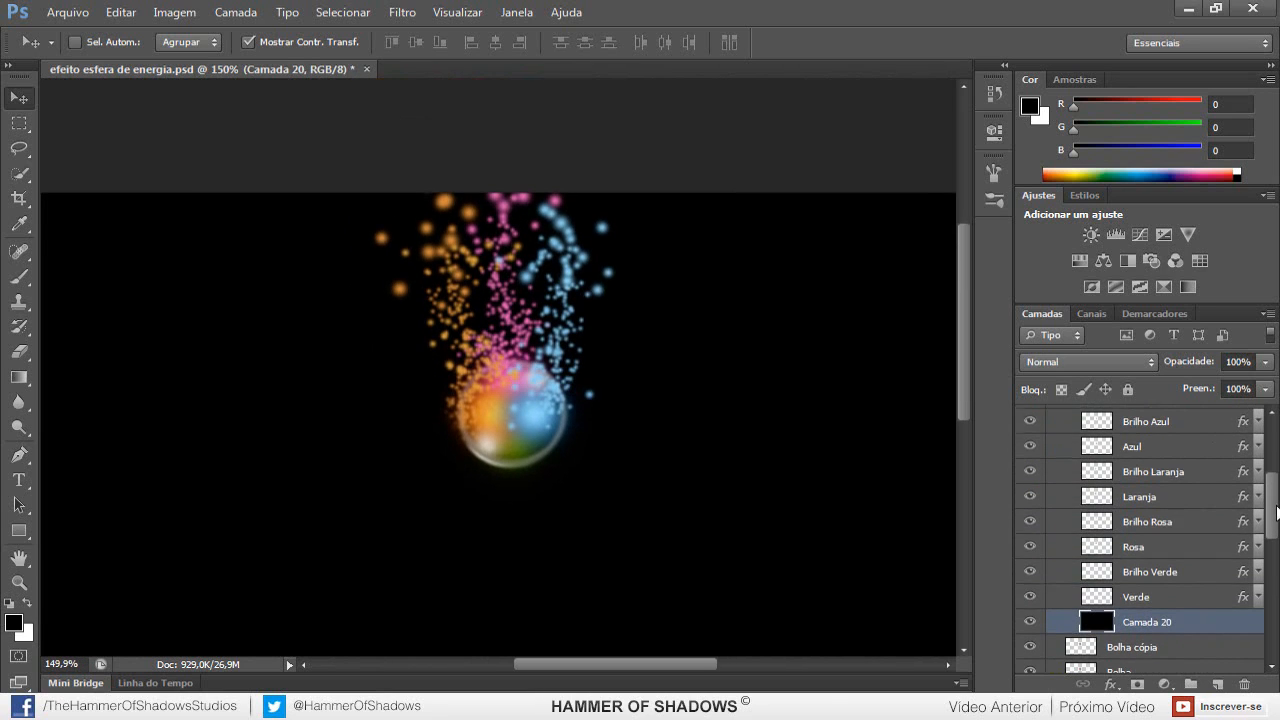
scroll(1276, 541, "up", 2)
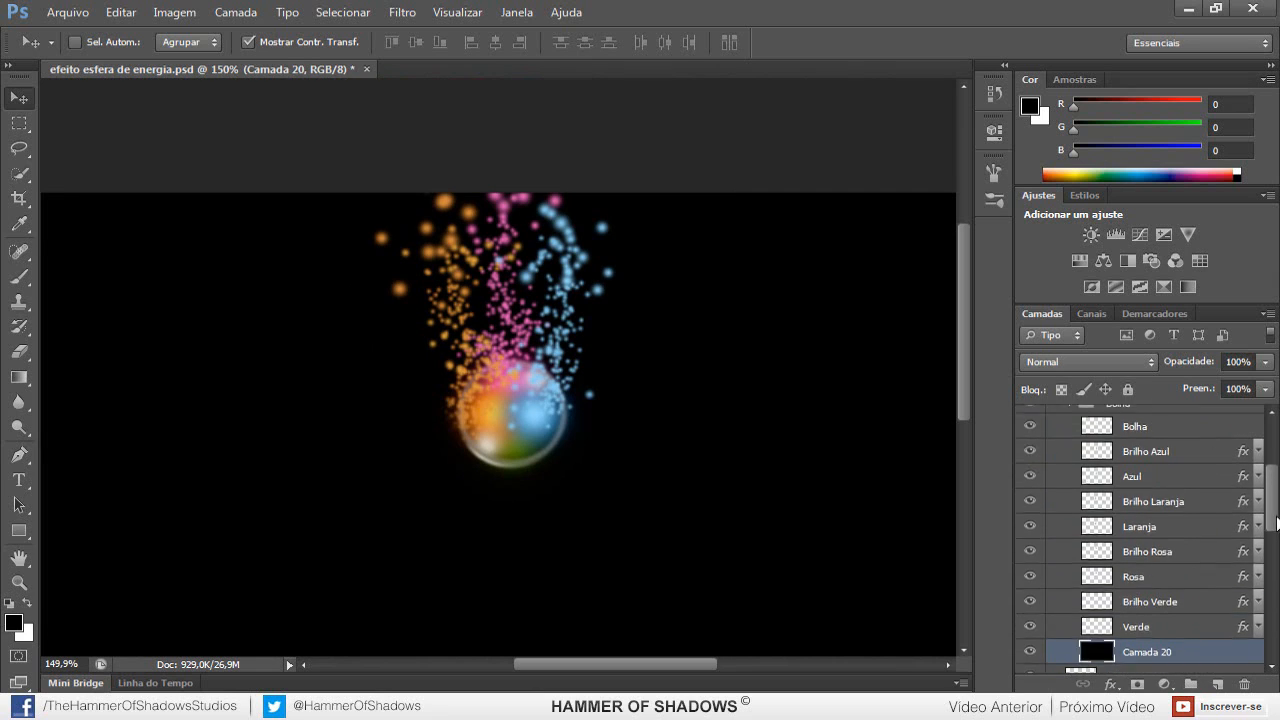
scroll(1272, 488, "up", 3)
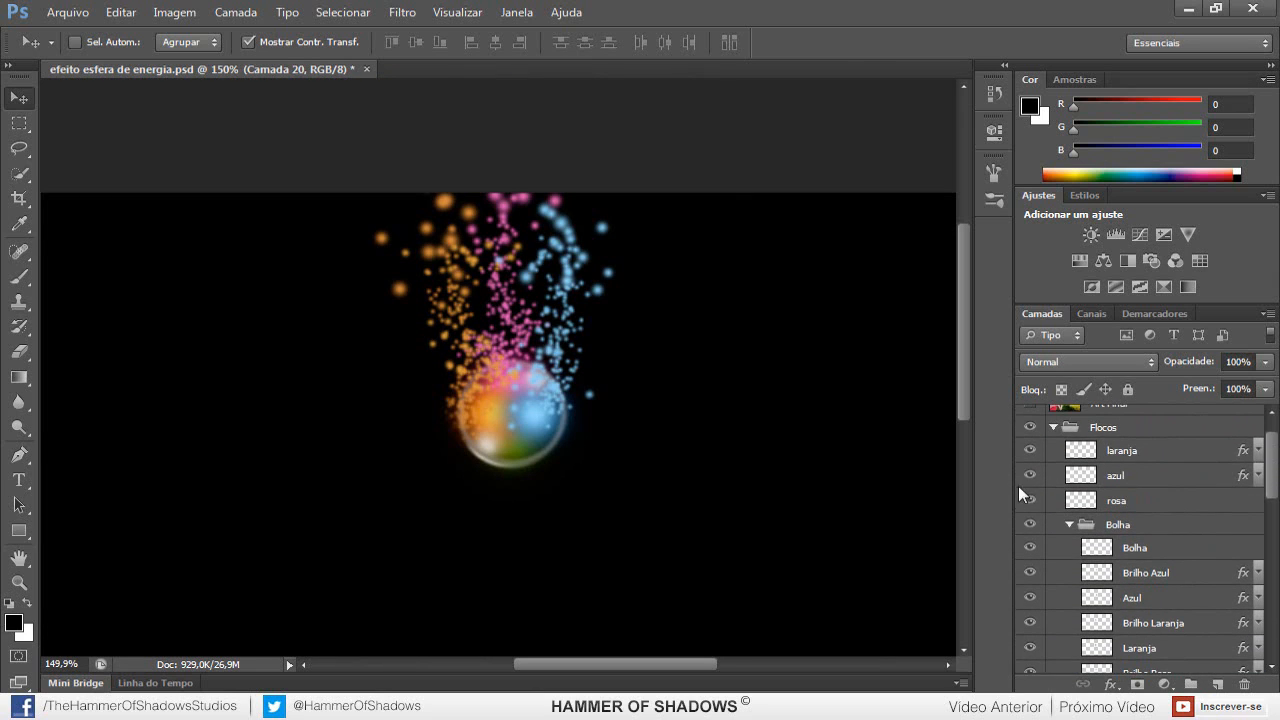
scroll(1276, 468, "up", 1)
left_click_drag(1276, 468, 1274, 494)
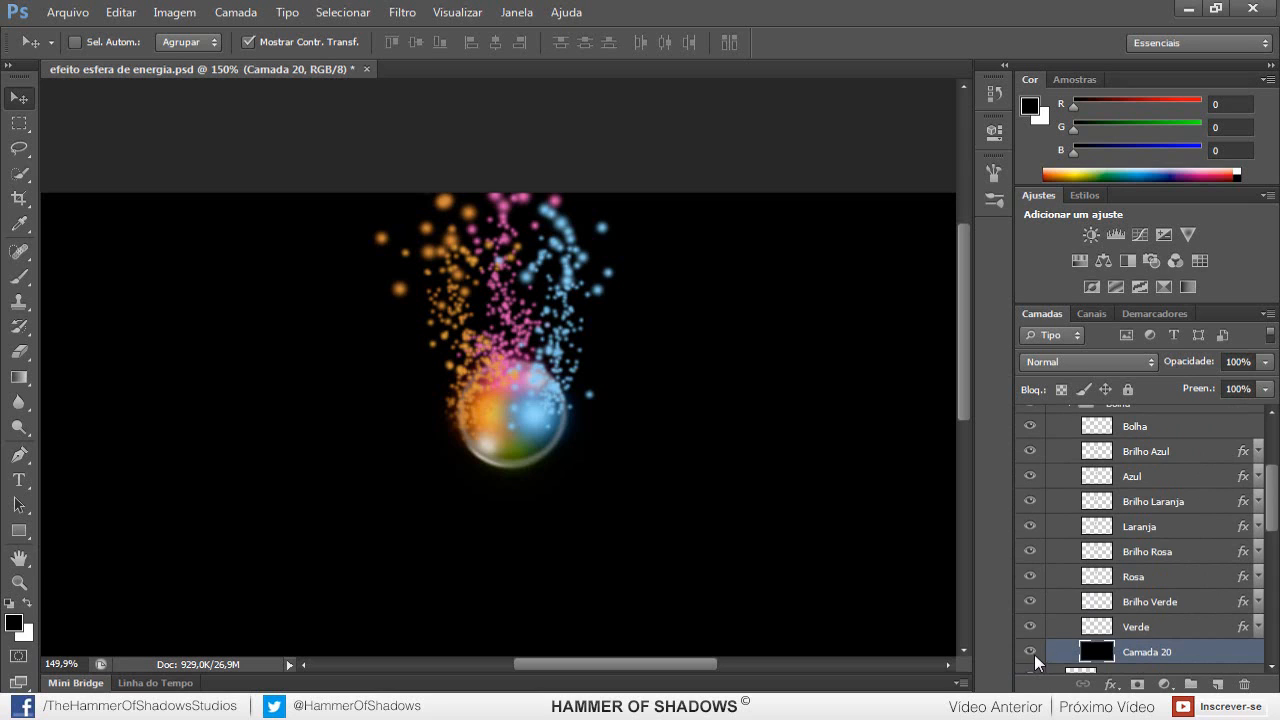
left_click_drag(1274, 499, 1273, 545)
left_click(1030, 550)
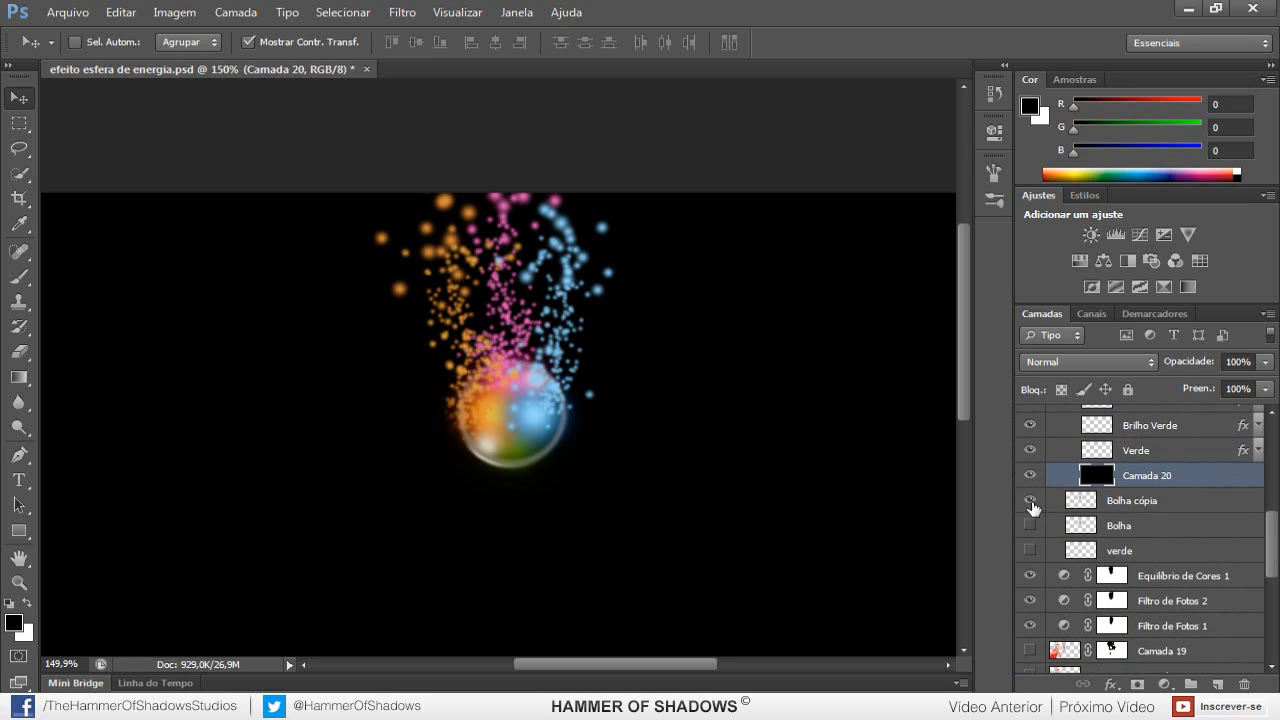
left_click(1032, 550)
left_click_drag(1274, 556, 1276, 537)
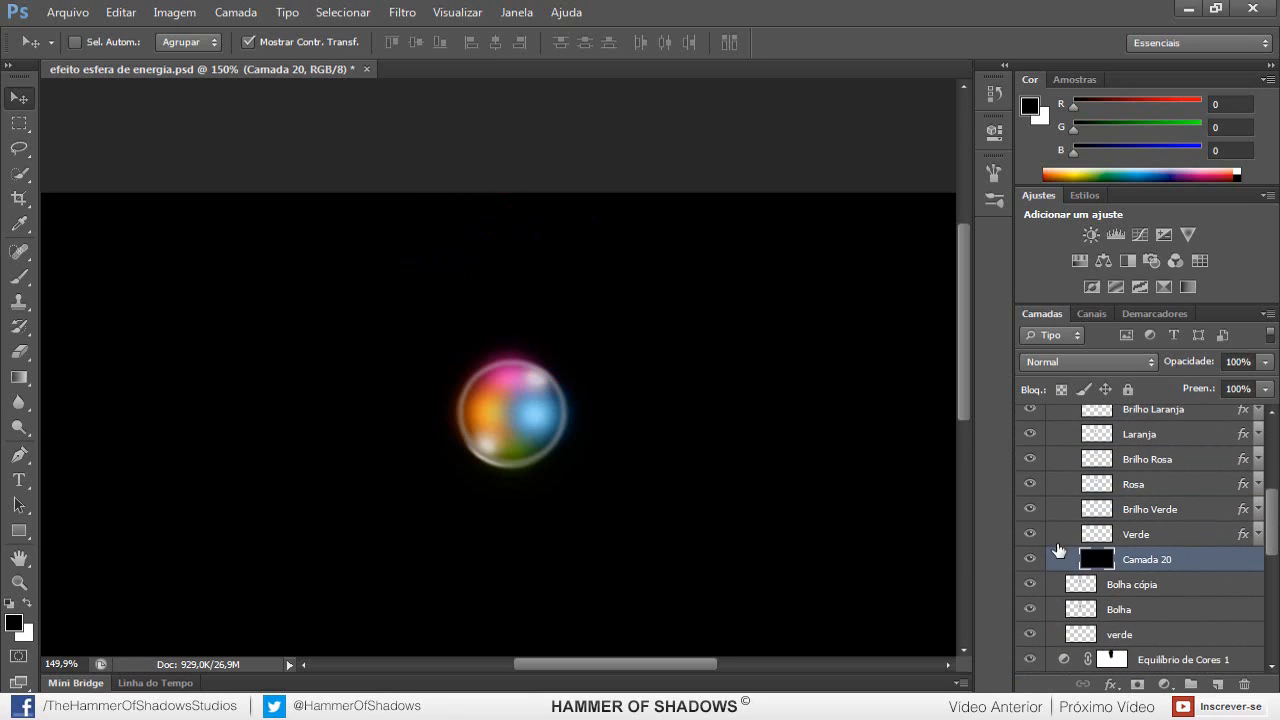
- Toggle the Verde, Brilho Verde and Rosa layers off and on to compare their effect on the bubble
left_click_drag(1031, 534, 1034, 495)
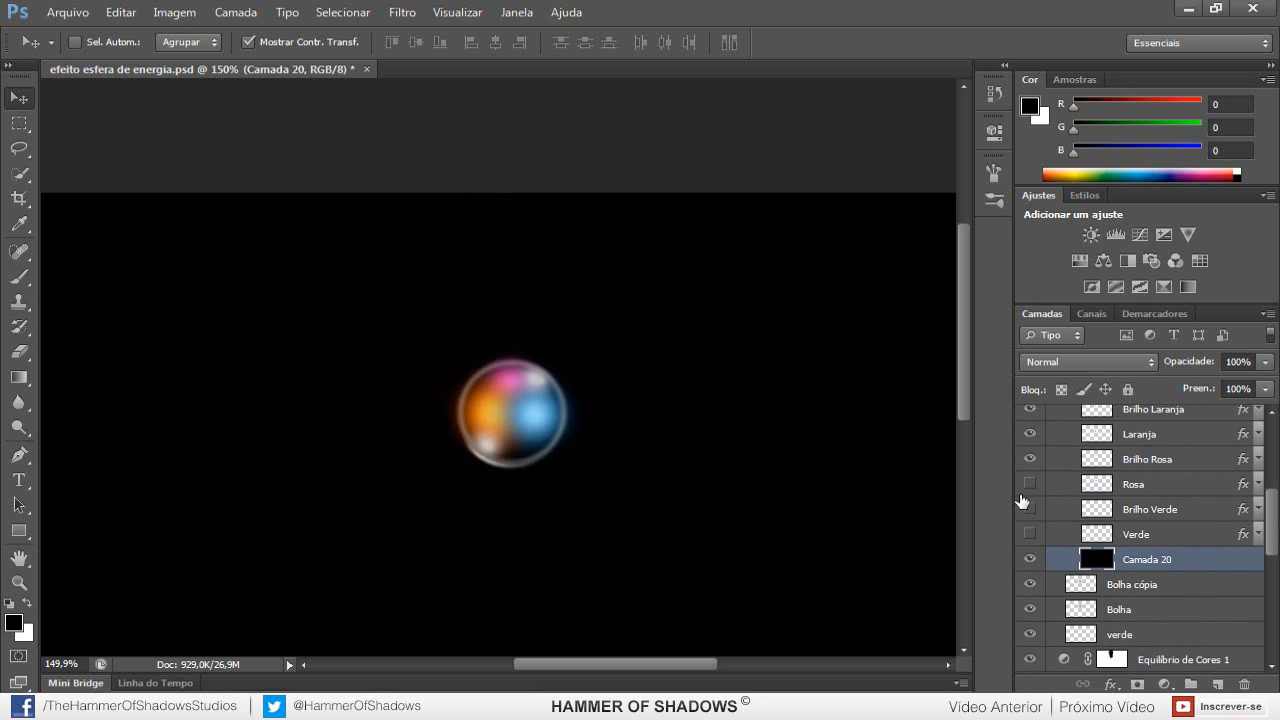
left_click(1029, 510)
left_click(1030, 534)
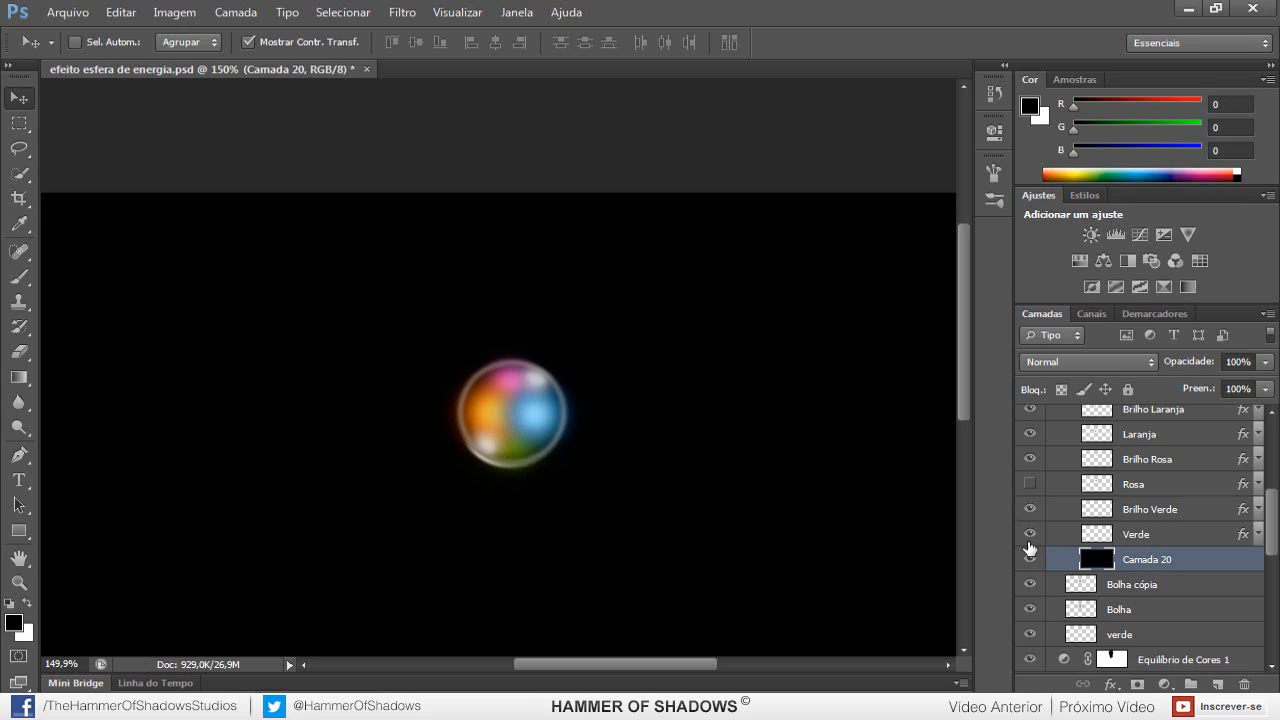
left_click(1029, 484)
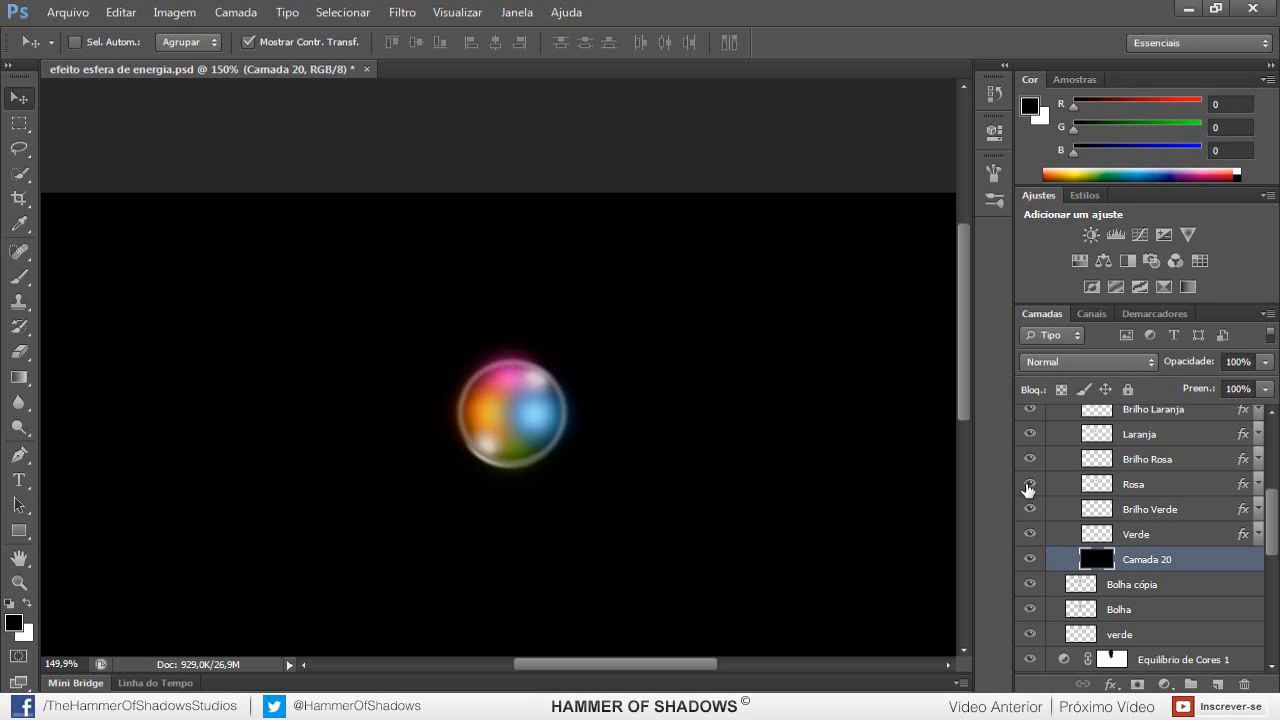
- Hide all the colour and glow layers from Brilho Azul down to Verde, keeping the white Bolha layer and black background
scroll(1030, 500, "up", 3)
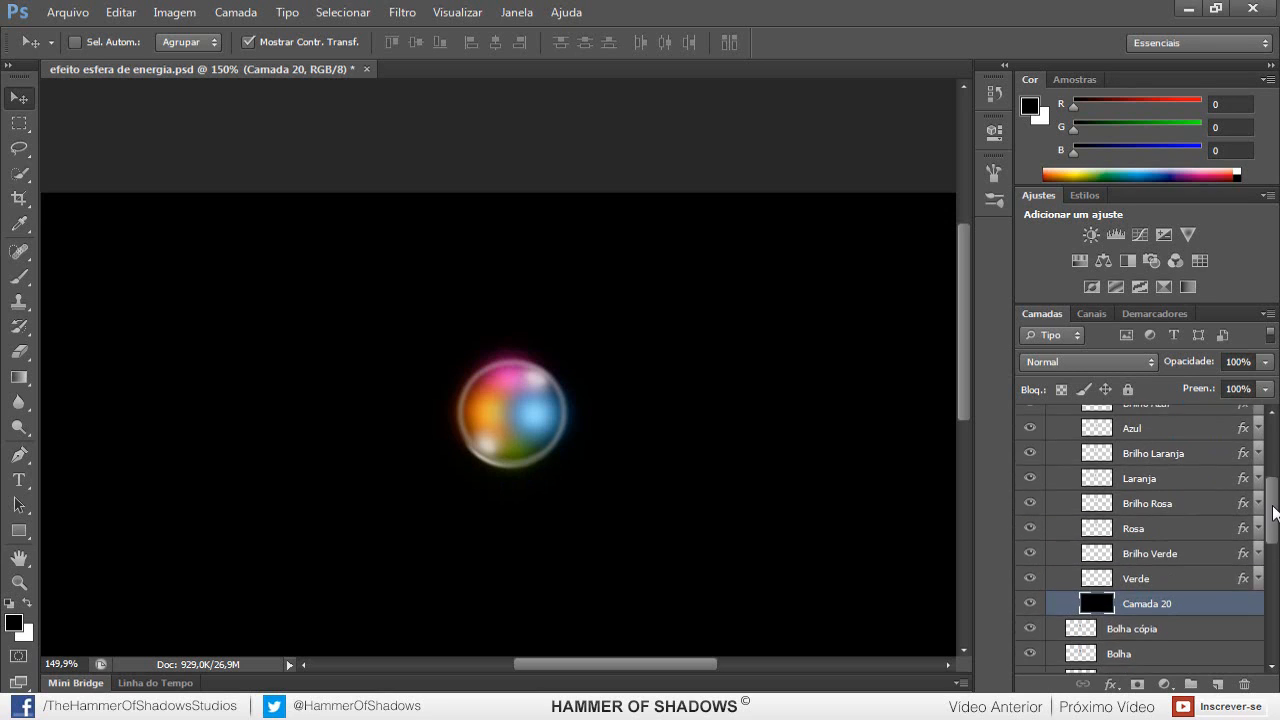
left_click_drag(1032, 504, 1032, 590)
left_click_drag(1268, 517, 1275, 516)
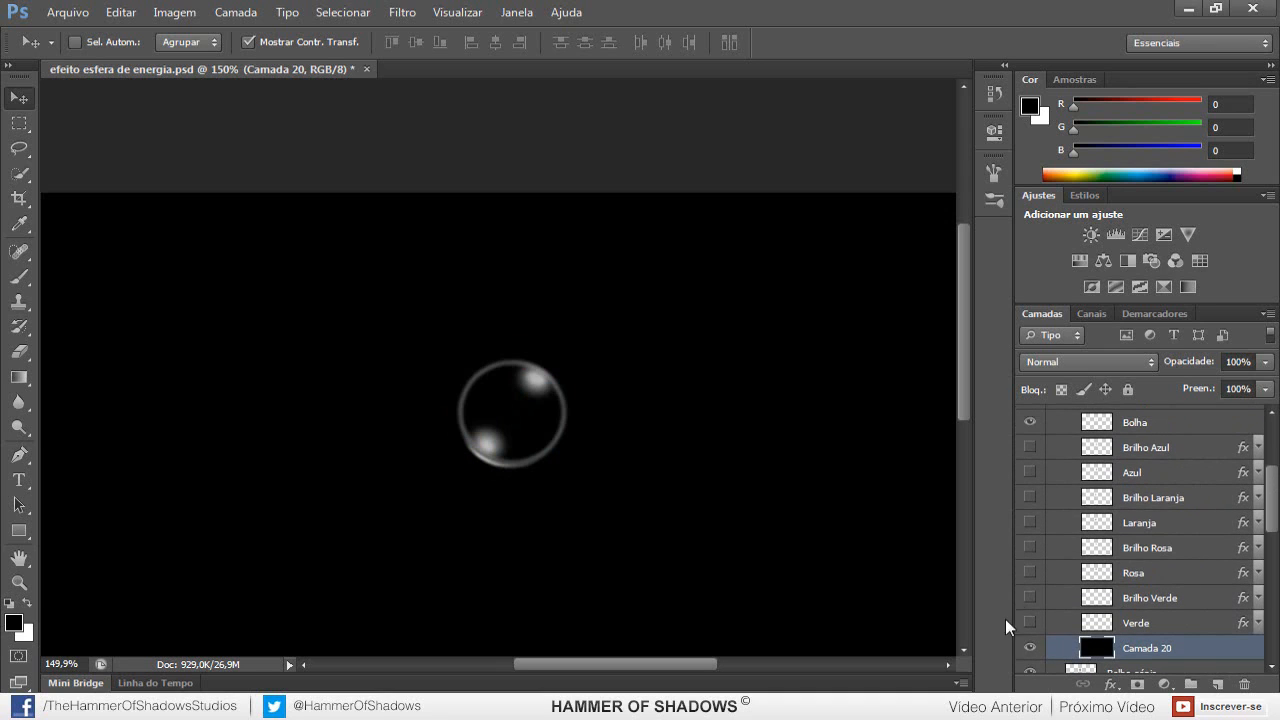
- Show all the colour and glow layers again, from Verde up to Brilho Azul, inside the nested Bolha group
left_click(1030, 623)
left_click(1031, 598)
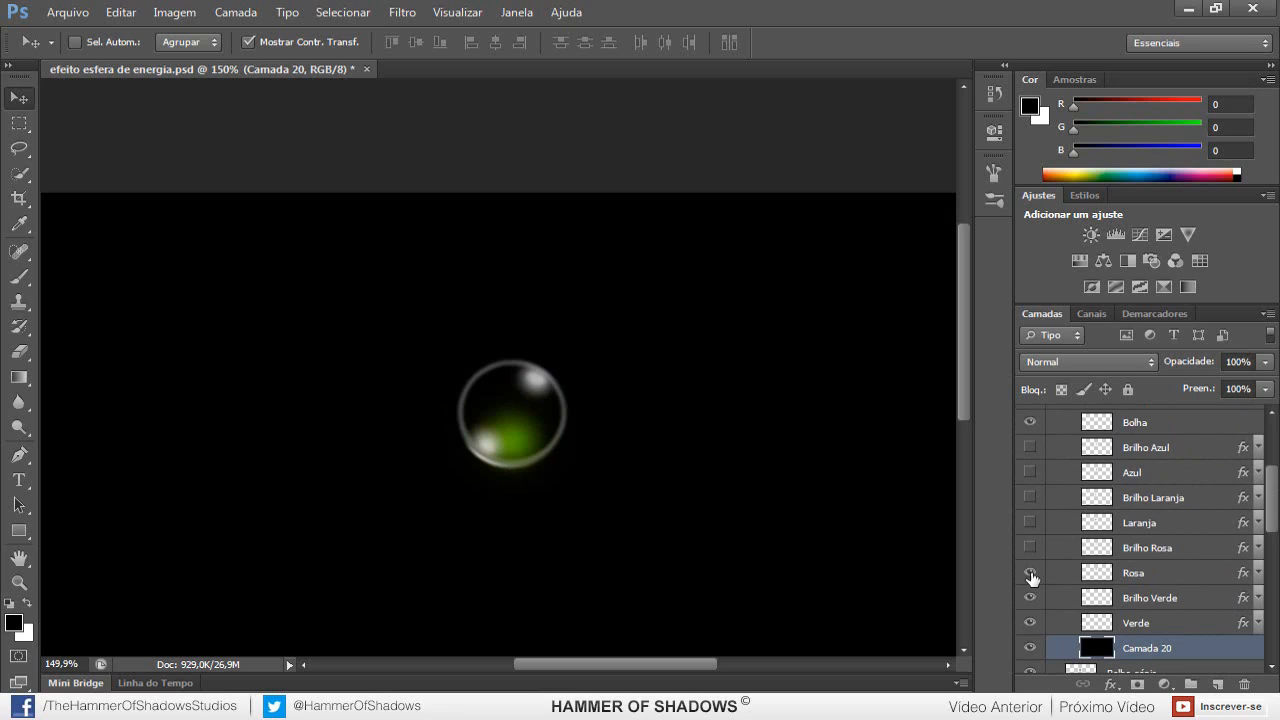
left_click(1030, 573)
left_click(1030, 548)
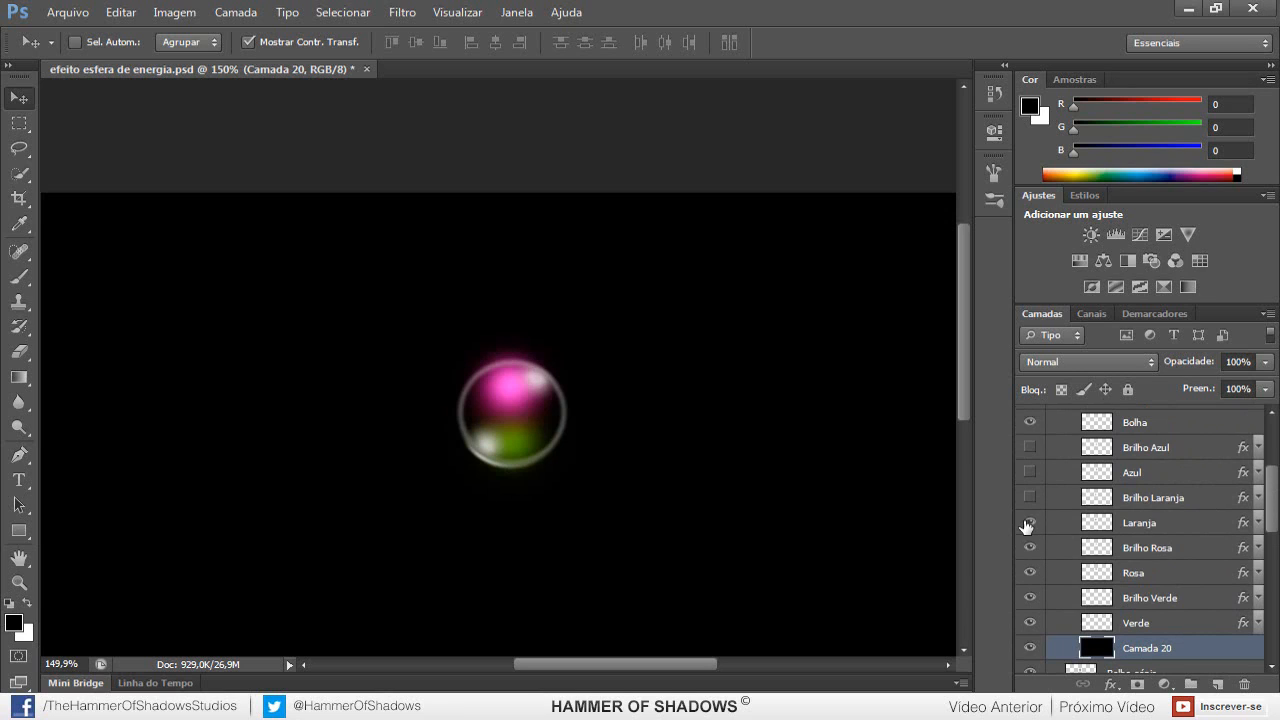
left_click(1029, 523)
left_click(1029, 498)
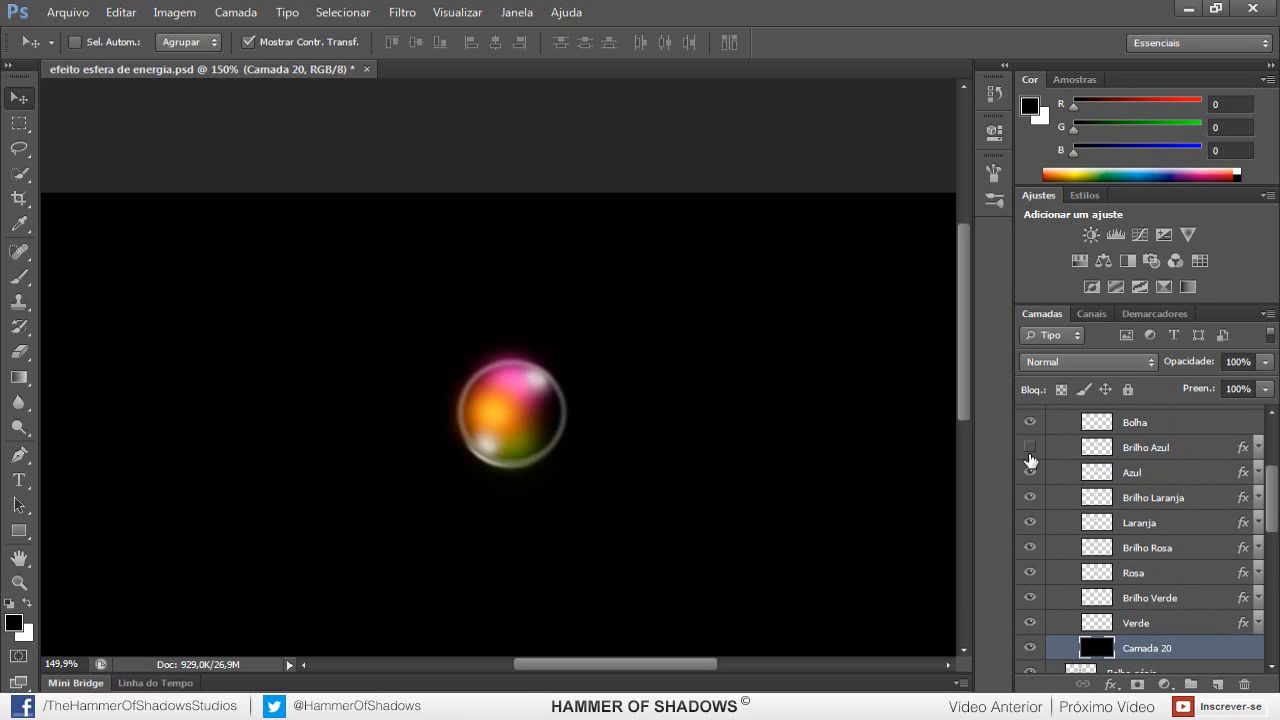
left_click(1030, 449)
- Collapse the nested Bolha group and show the rosa, azul and laranja particle layers in the Flocos group
scroll(1100, 500, "up", 3)
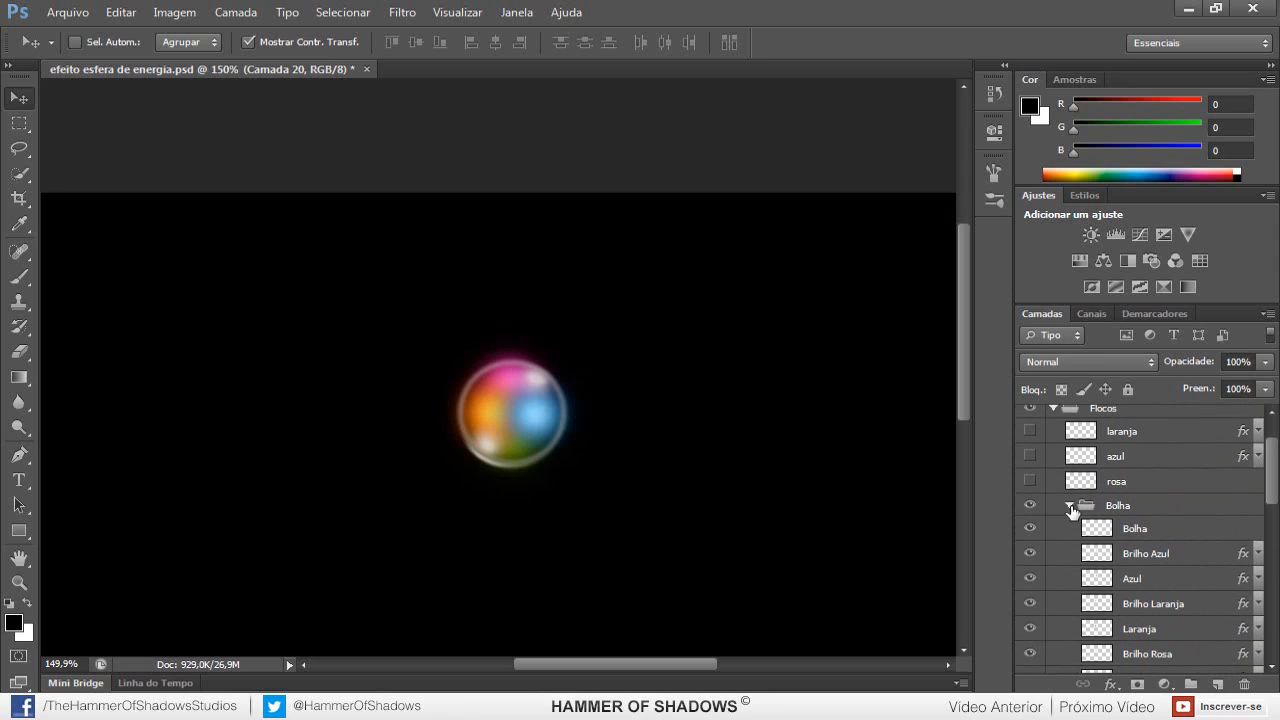
left_click(1069, 506)
left_click(1030, 481)
left_click(1030, 456)
left_click(1030, 431)
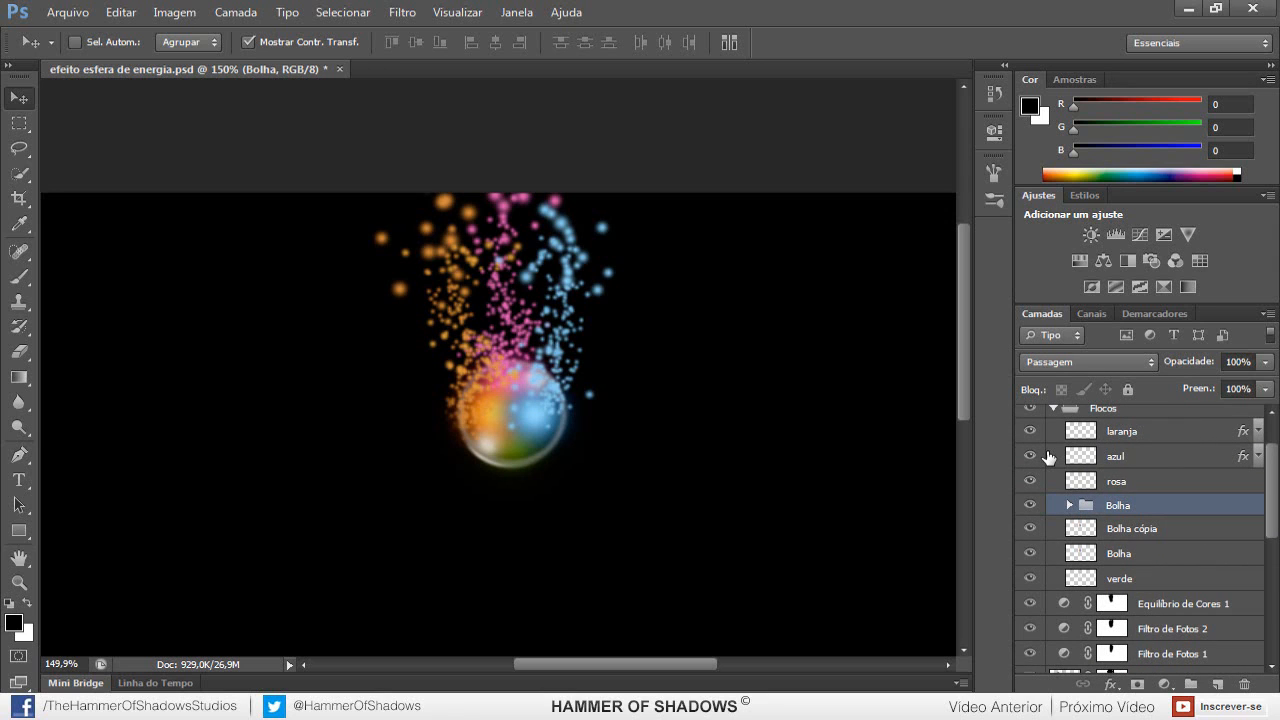
- Delete the black Camada 20 layer below Verde in the nested Bolha group, and collapse that group
scroll(1050, 457, "up", 2)
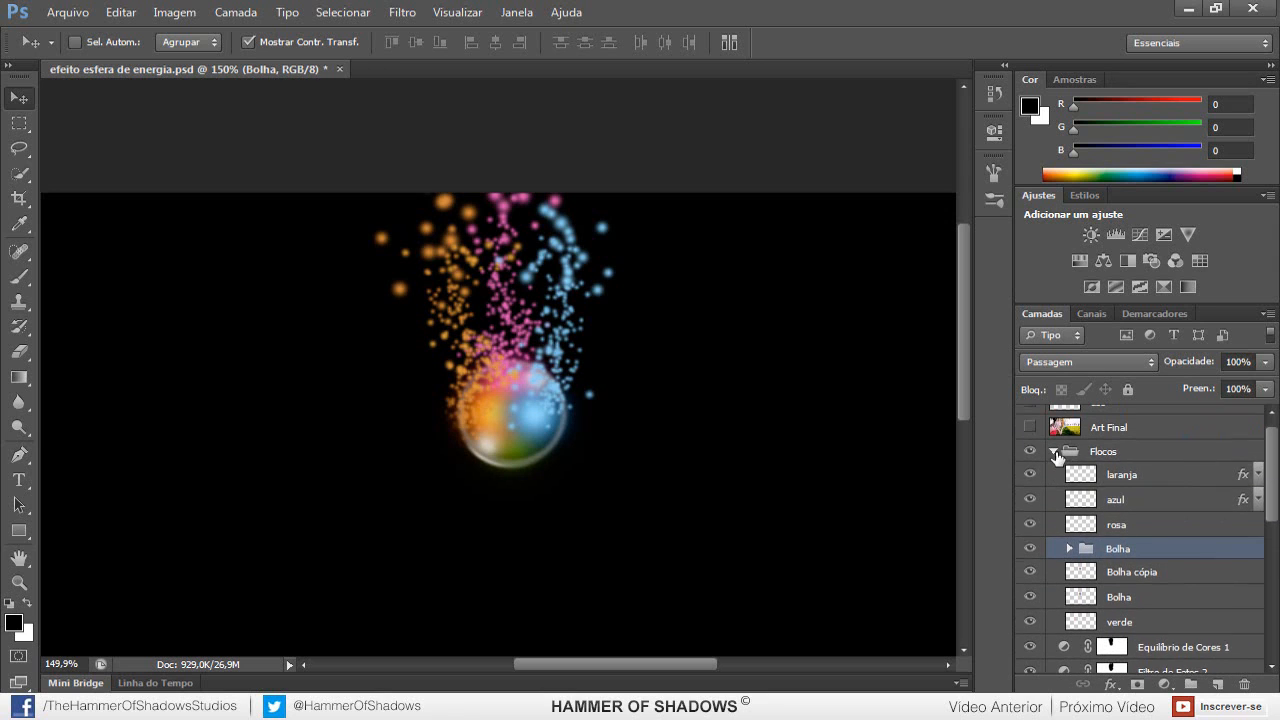
left_click(1056, 455)
left_click(1069, 548)
scroll(1171, 594, "down", 4)
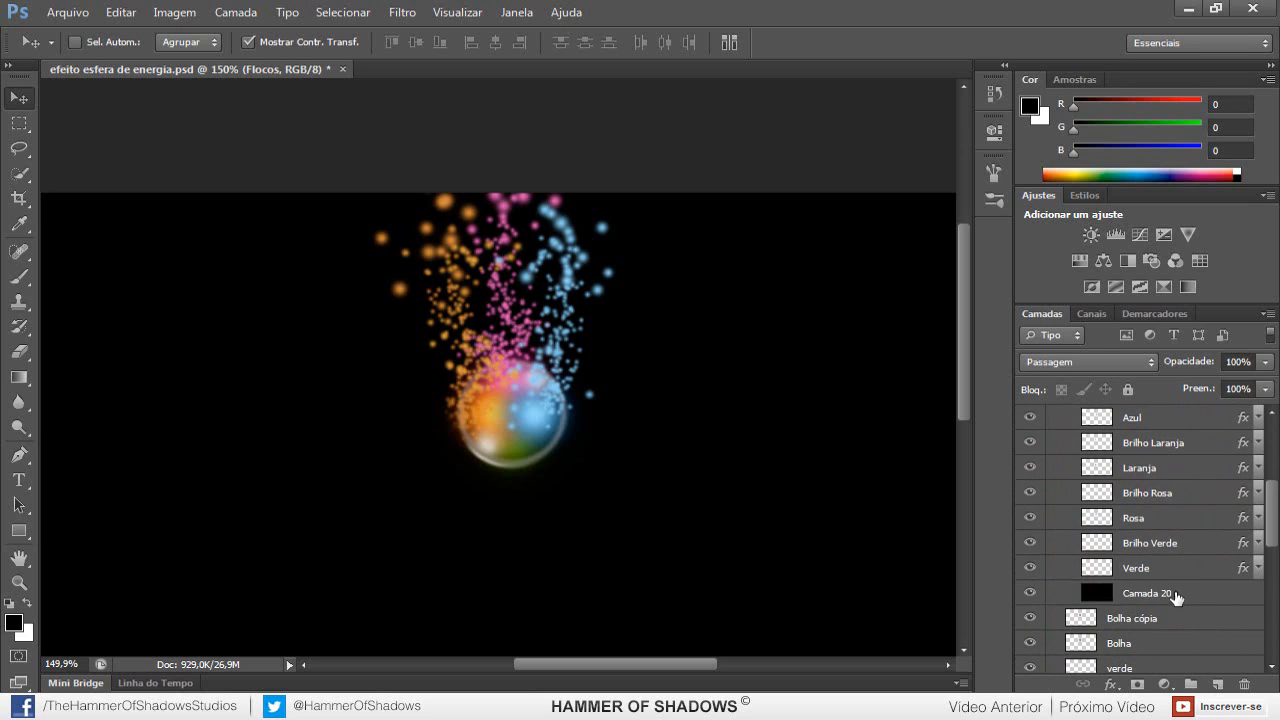
left_click(1176, 597)
key("Delete")
left_click_drag(1273, 514, 1272, 460)
left_click(1070, 500)
left_click(1055, 467)
left_click(1055, 467)
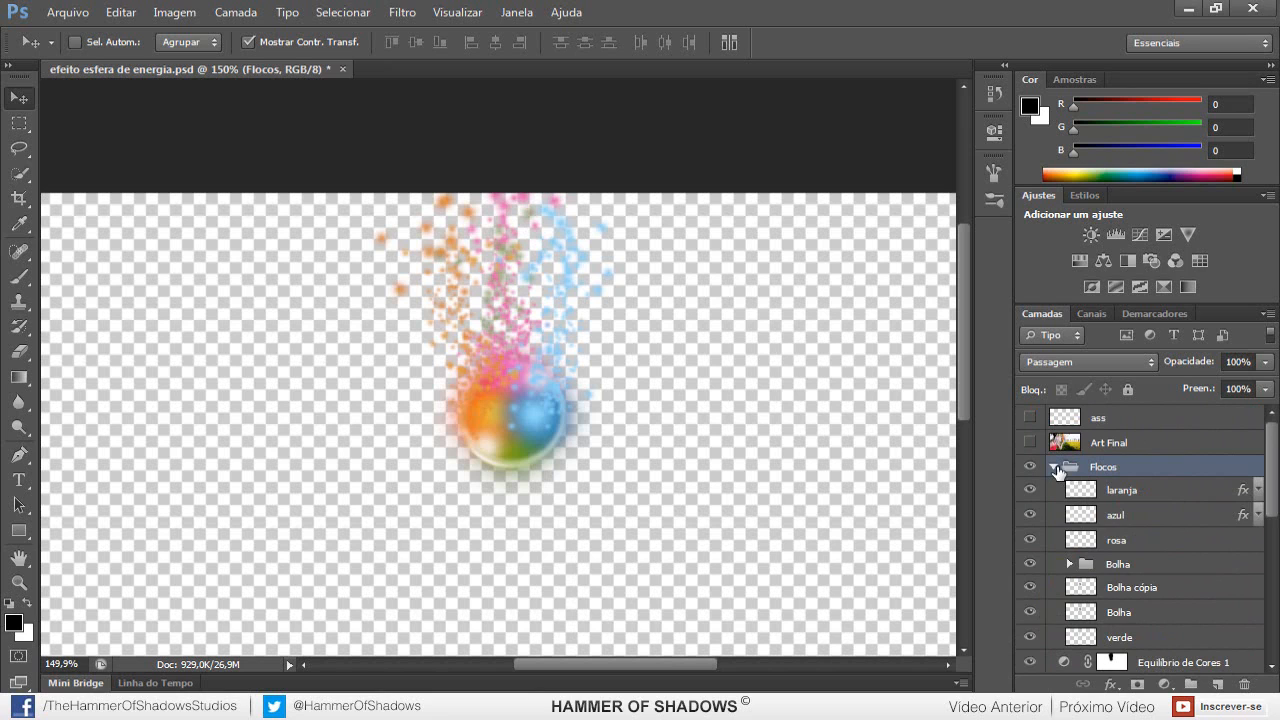
- Hide the Bolha cópia and Bolha layers in the Flocos group and collapse the group
left_click_drag(1032, 612, 1030, 597)
left_click(1030, 637)
left_click(1030, 637)
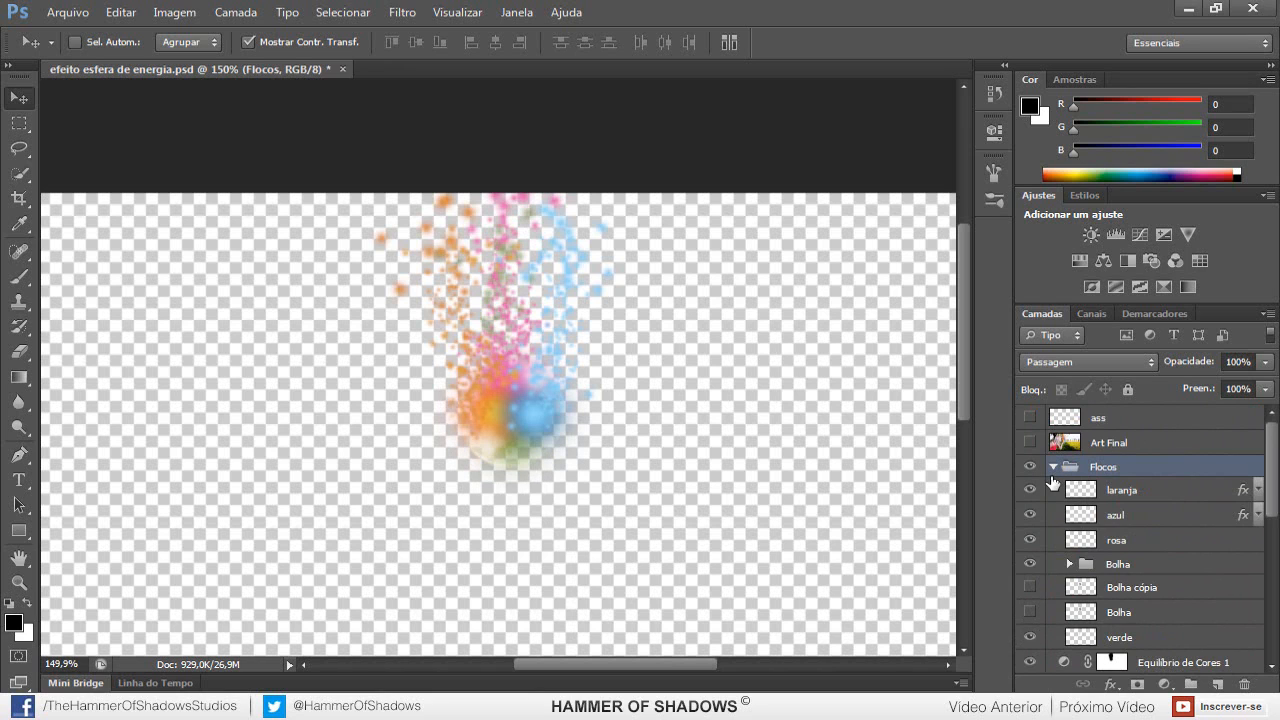
left_click(1053, 467)
- Show the Camada 19, Misturador de Canais 1, Camada 11 cópia and ass layers to restore the full artwork
left_click_drag(1273, 483, 1273, 538)
left_click(1030, 454)
left_click(1030, 554)
left_click(1030, 579)
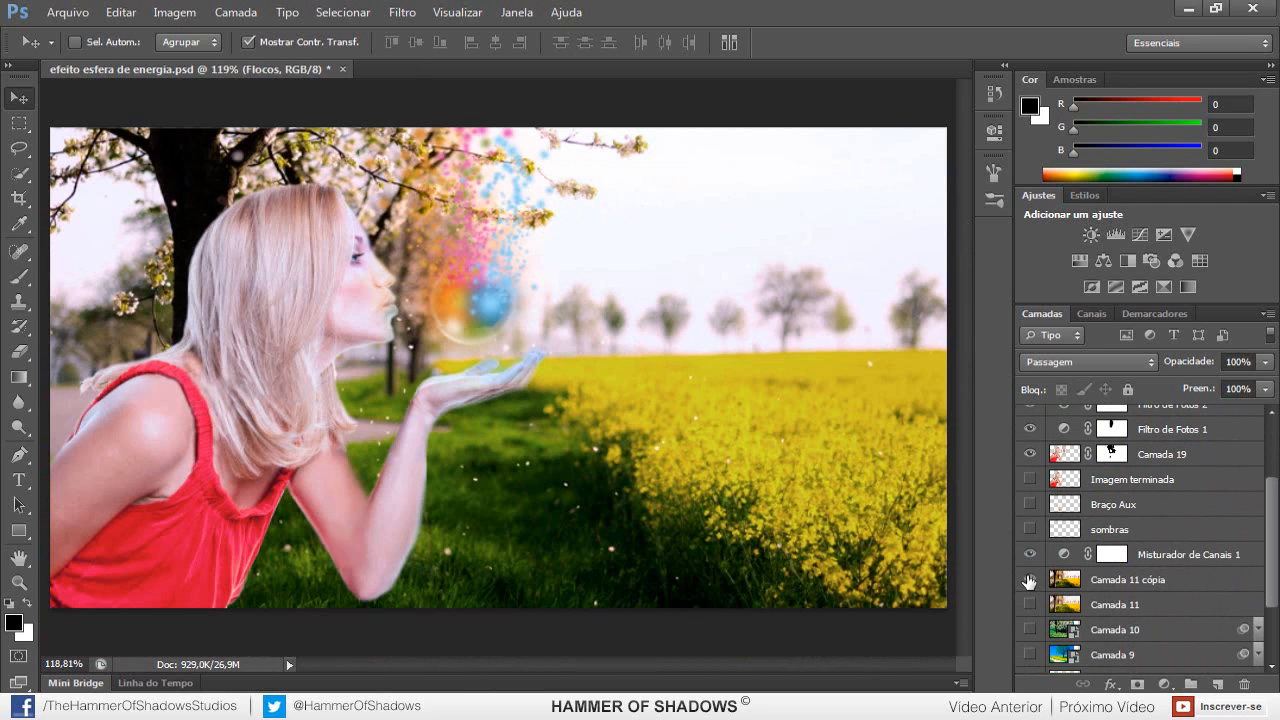
key("ctrl+1")
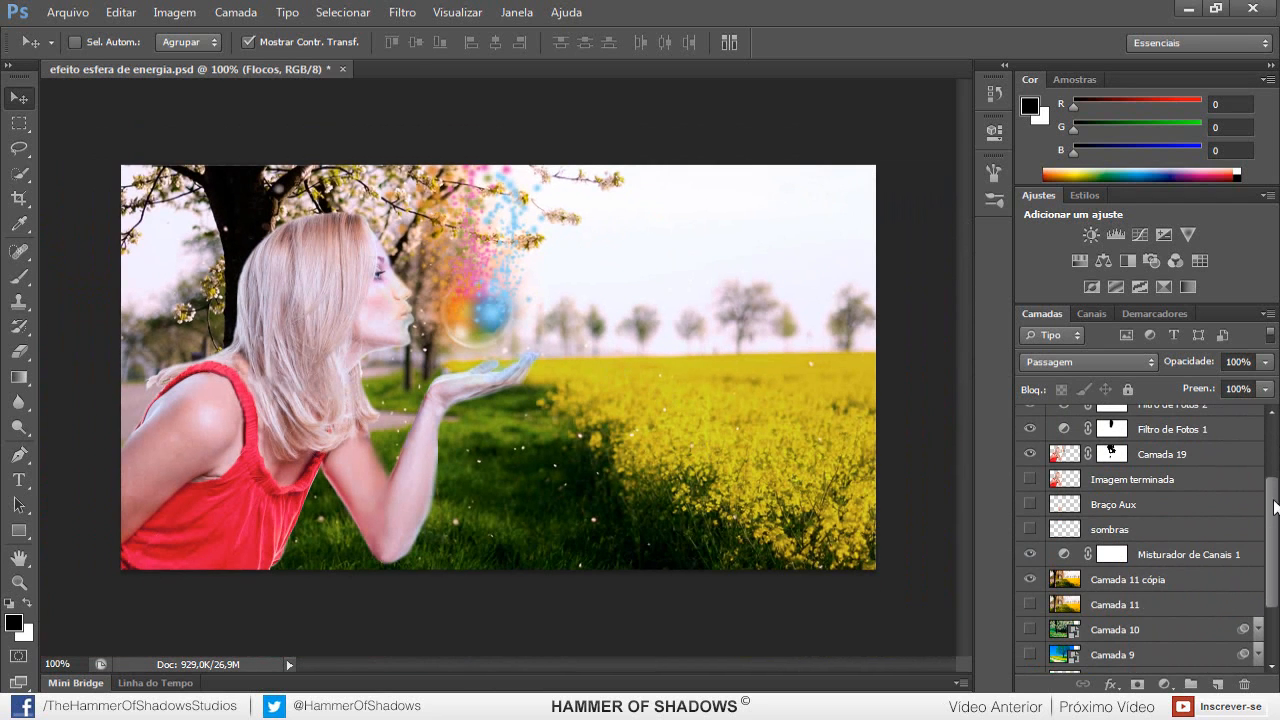
scroll(1030, 480, "up", 3)
left_click(1028, 420)
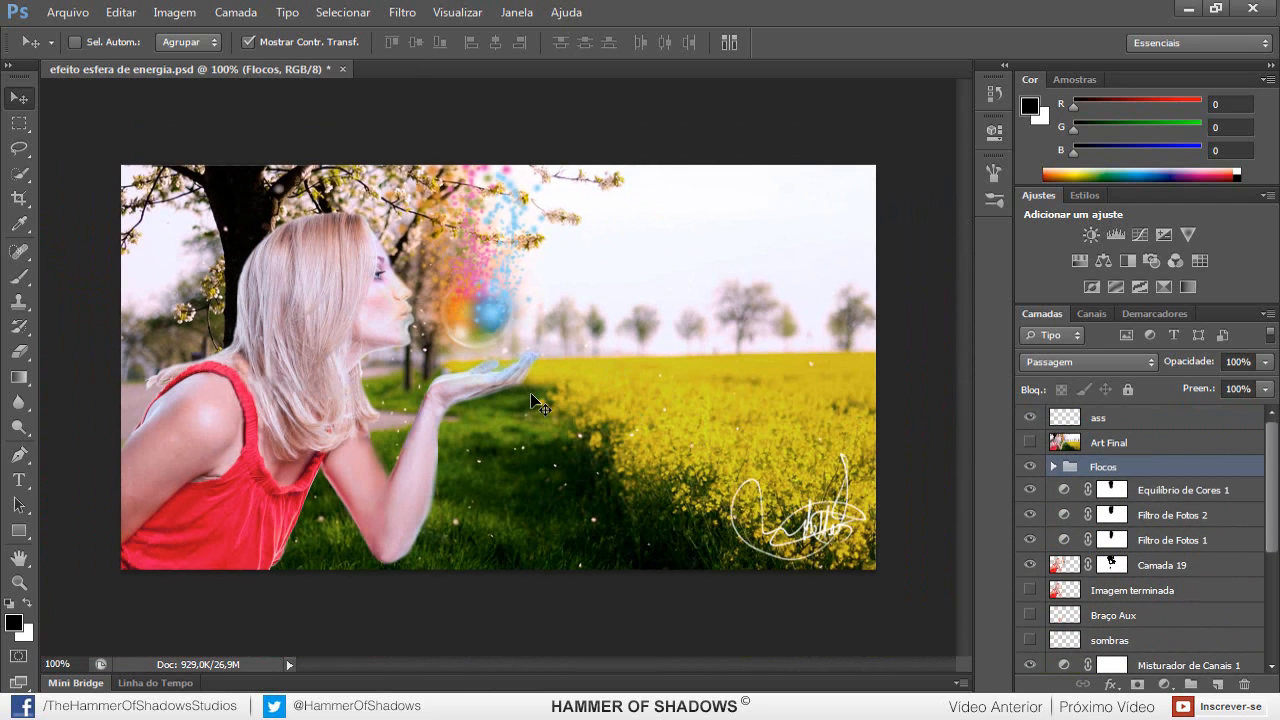
- Create a new 1280 x 720 pixel RGB document at 72 pixels/inch and fill its background with black
key("ctrl+n")
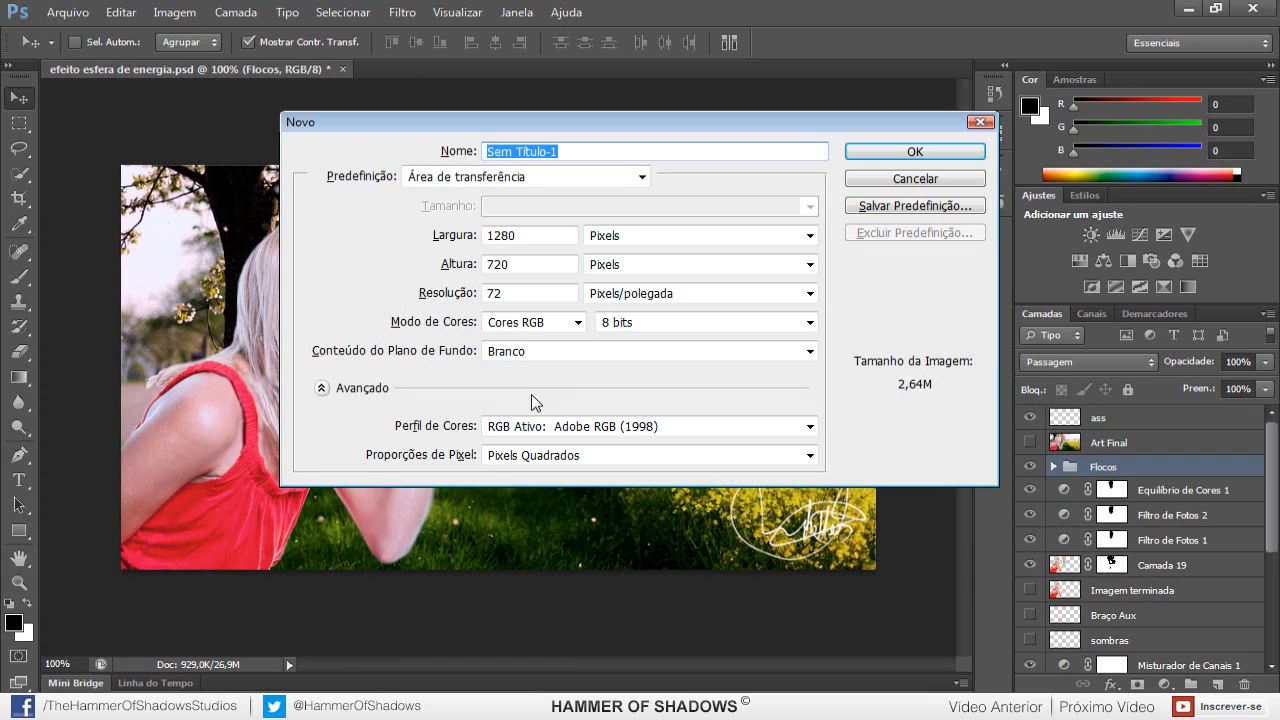
key("Escape")
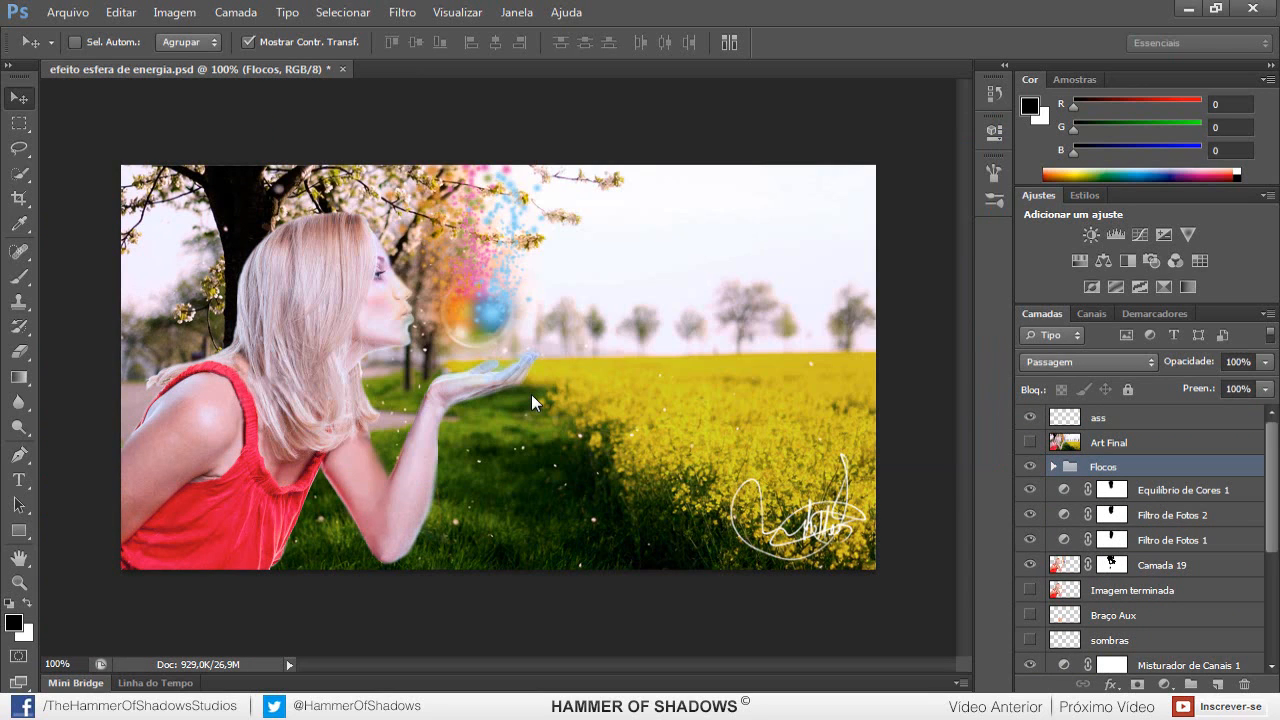
key("alt+BackSpace")
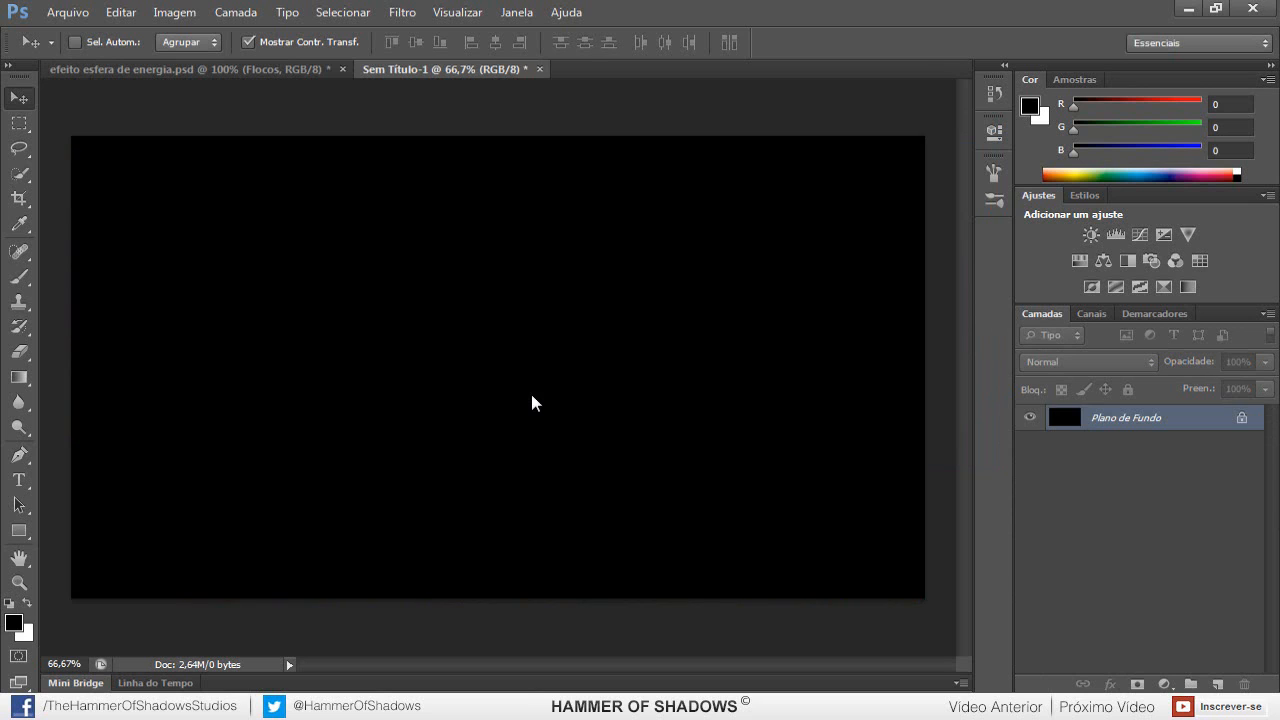
- Save the artwork document efeito esfera de energia.psd and close it
left_click(296, 65)
key("ctrl+s")
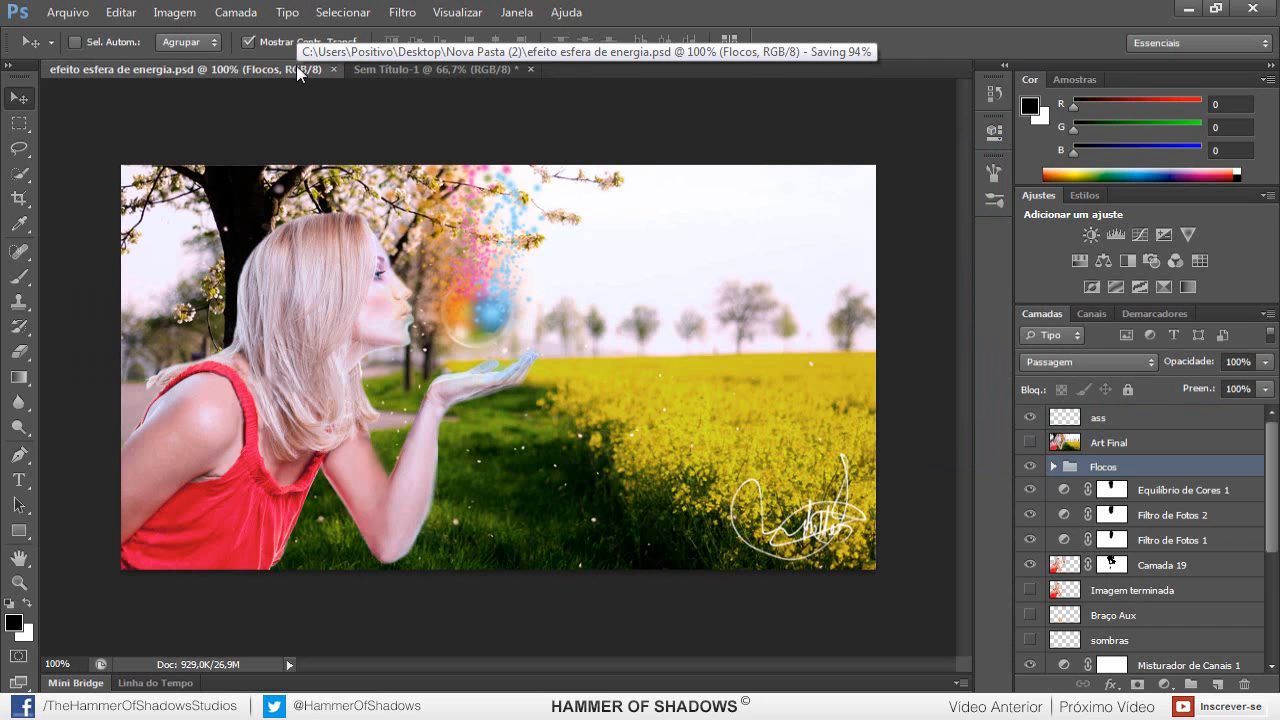
key("ctrl+w")
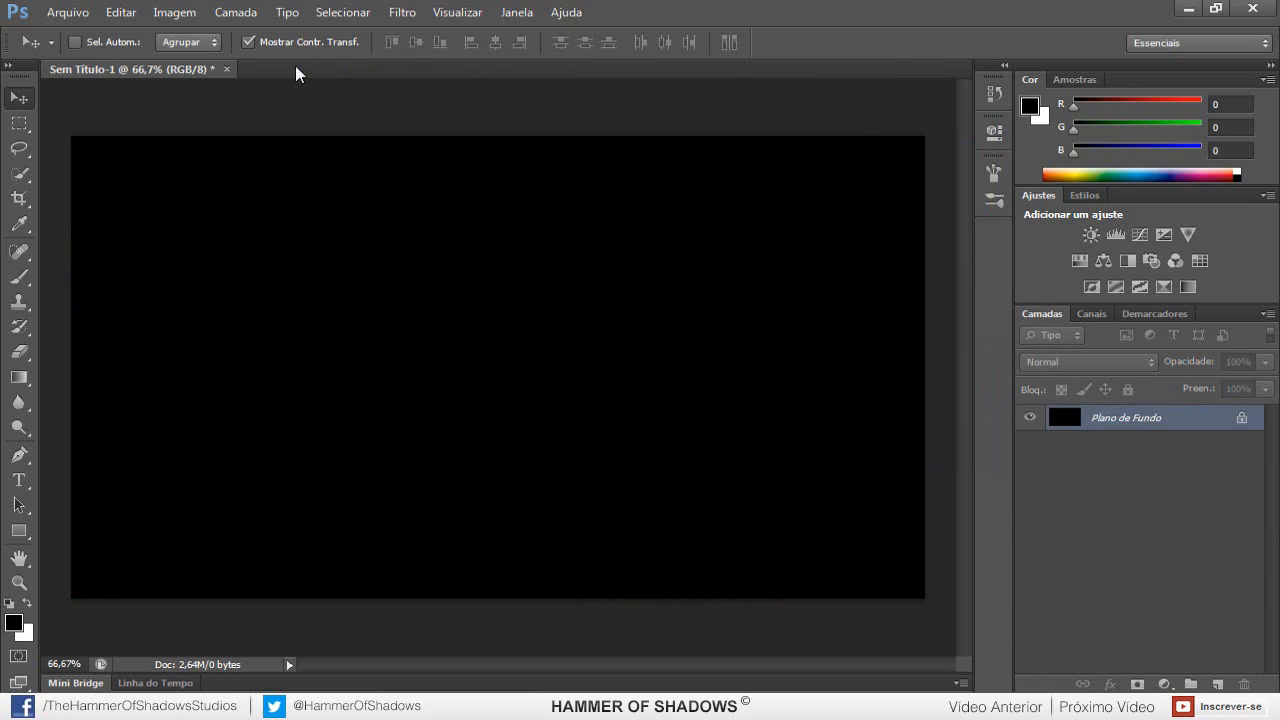
- Draw a large circular selection near the middle of the black canvas with the Elliptical Marquee tool
left_click(16, 124)
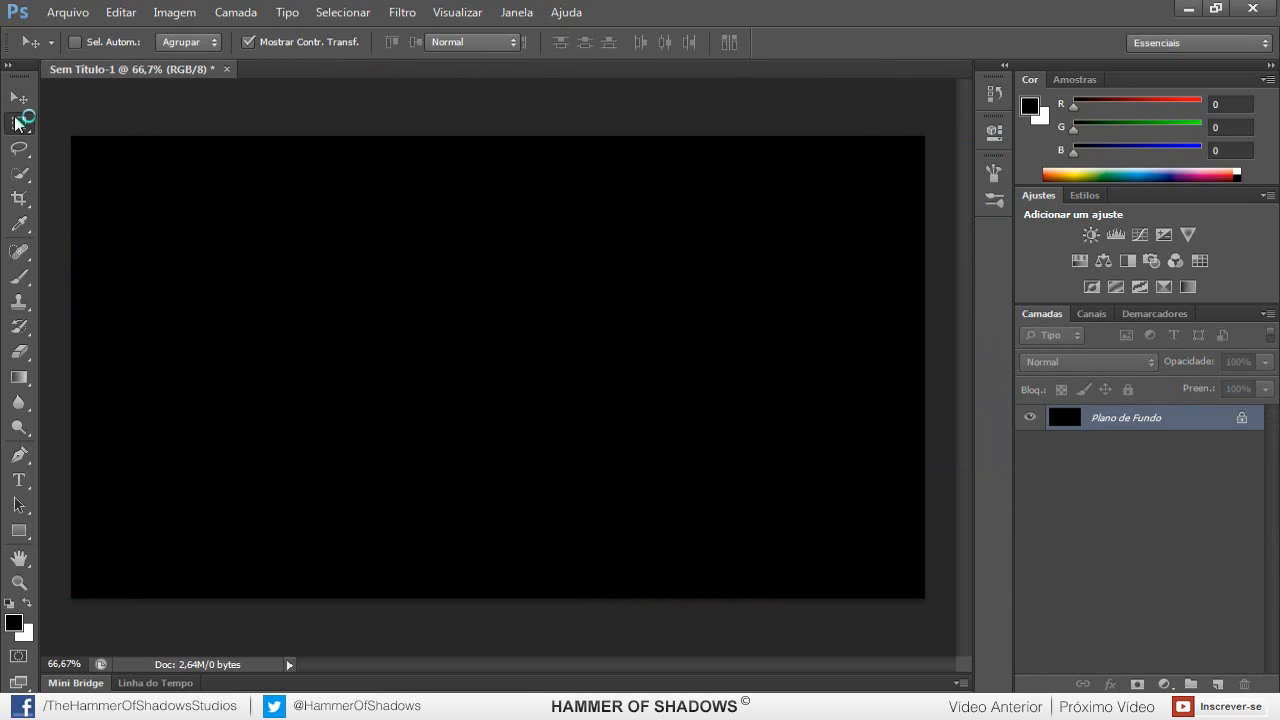
left_click(80, 140)
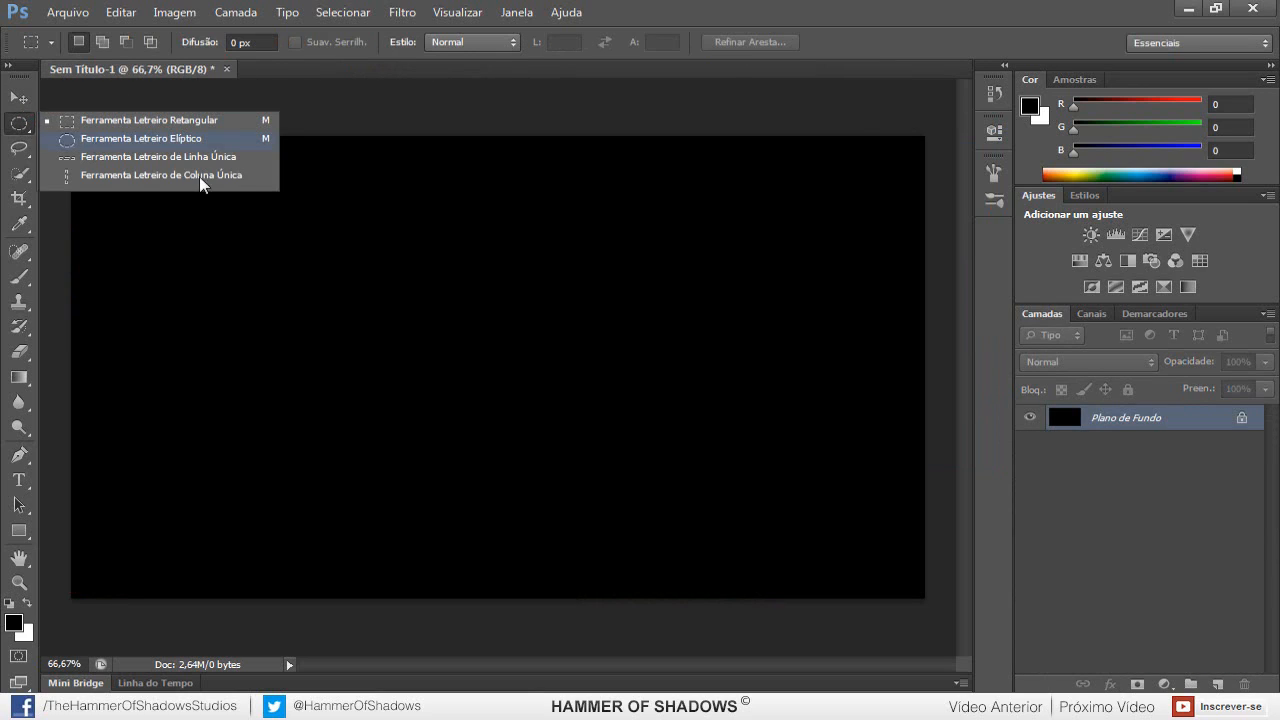
left_click_drag(624, 420, 1007, 546)
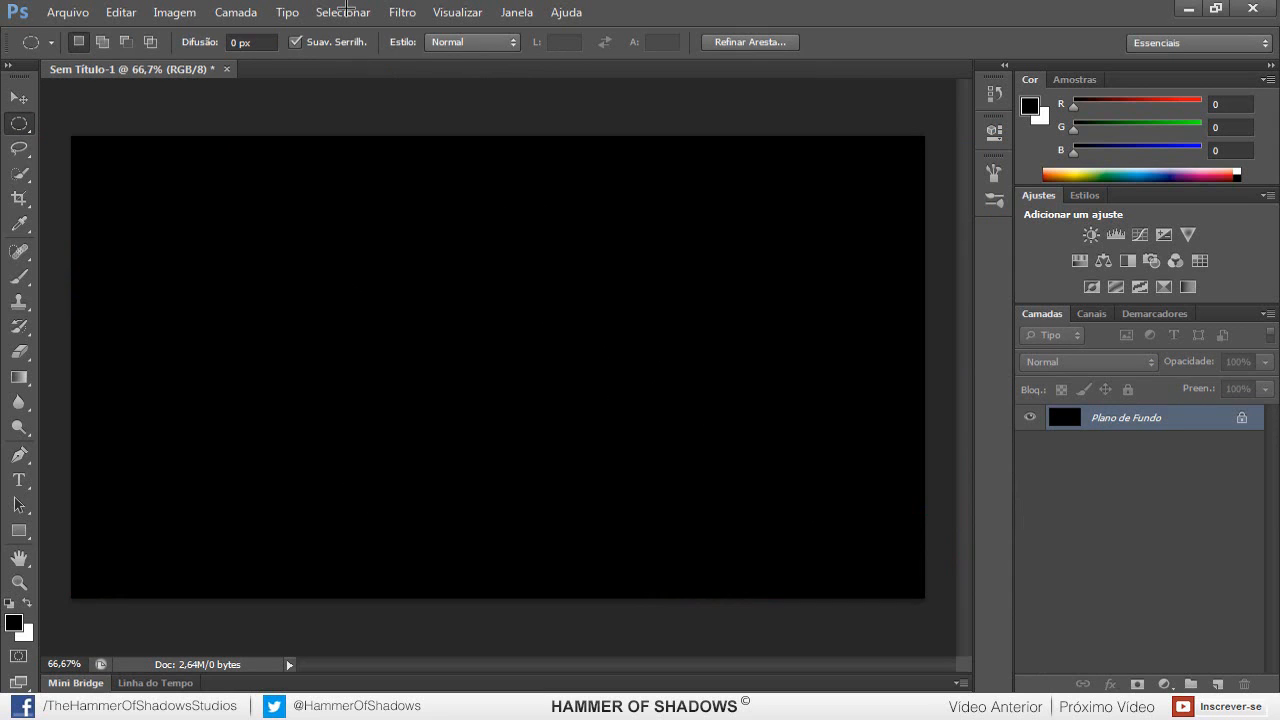
- Save the circular selection as a new channel named "HMS - Bolha"
left_click(343, 12)
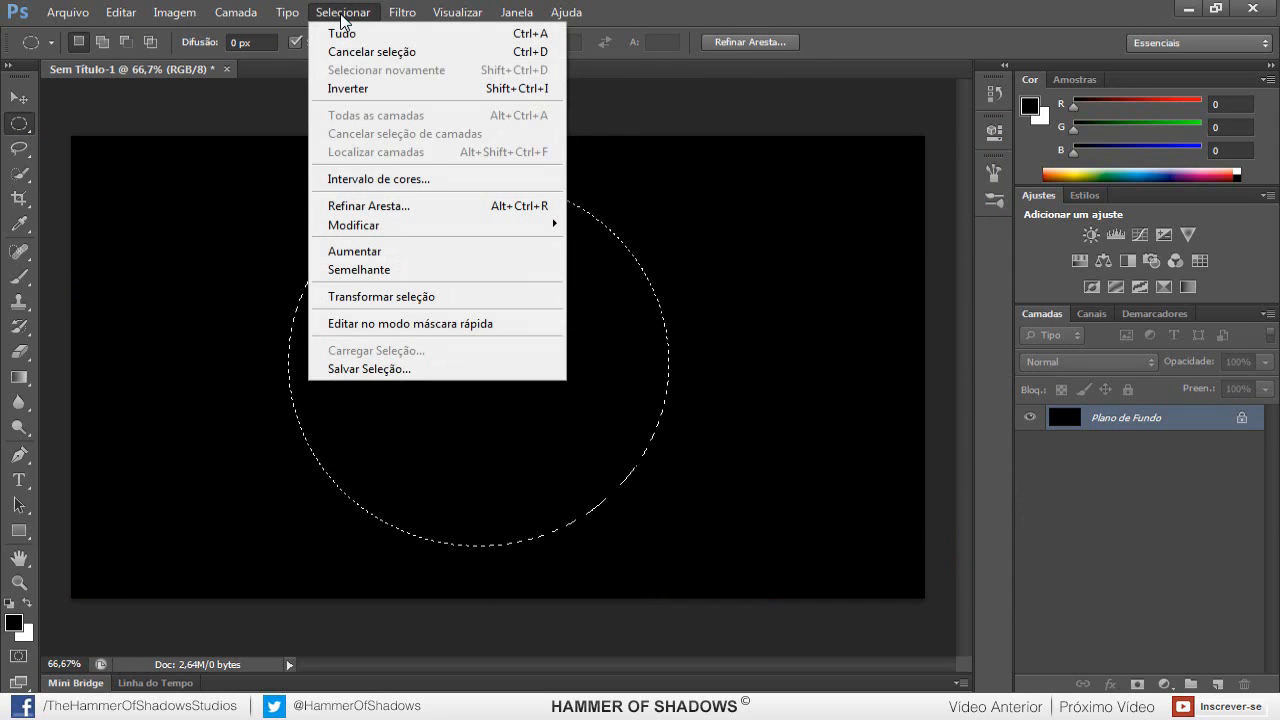
left_click(381, 369)
type("Bolha")
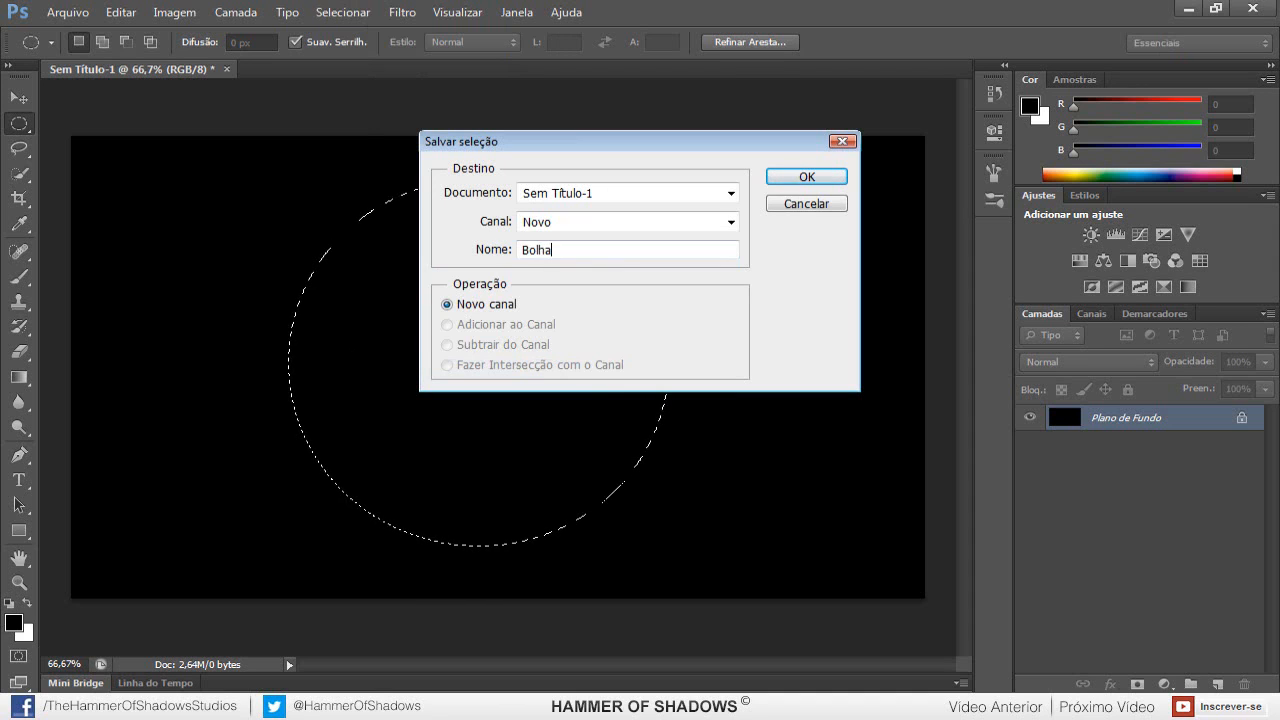
key("Home")
type("HMs -")
key("Left")
key("Left")
key("Left")
key("BackSpace")
type("S")
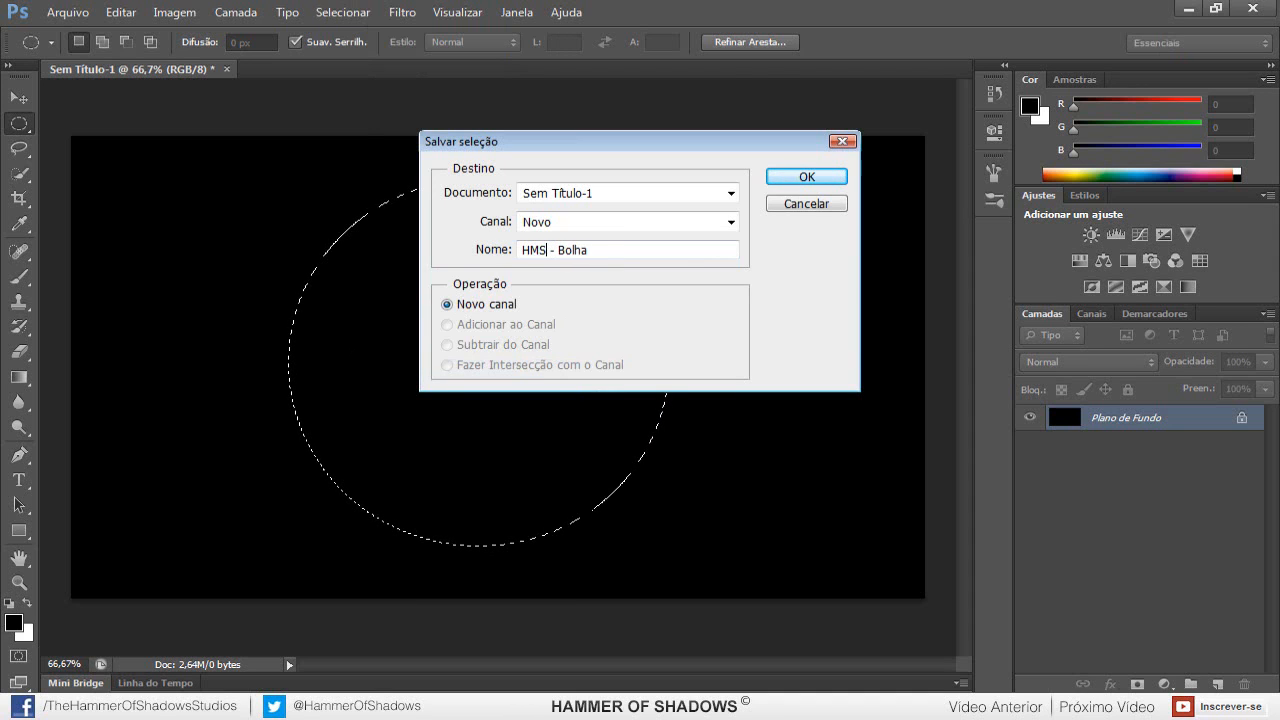
key("Return")
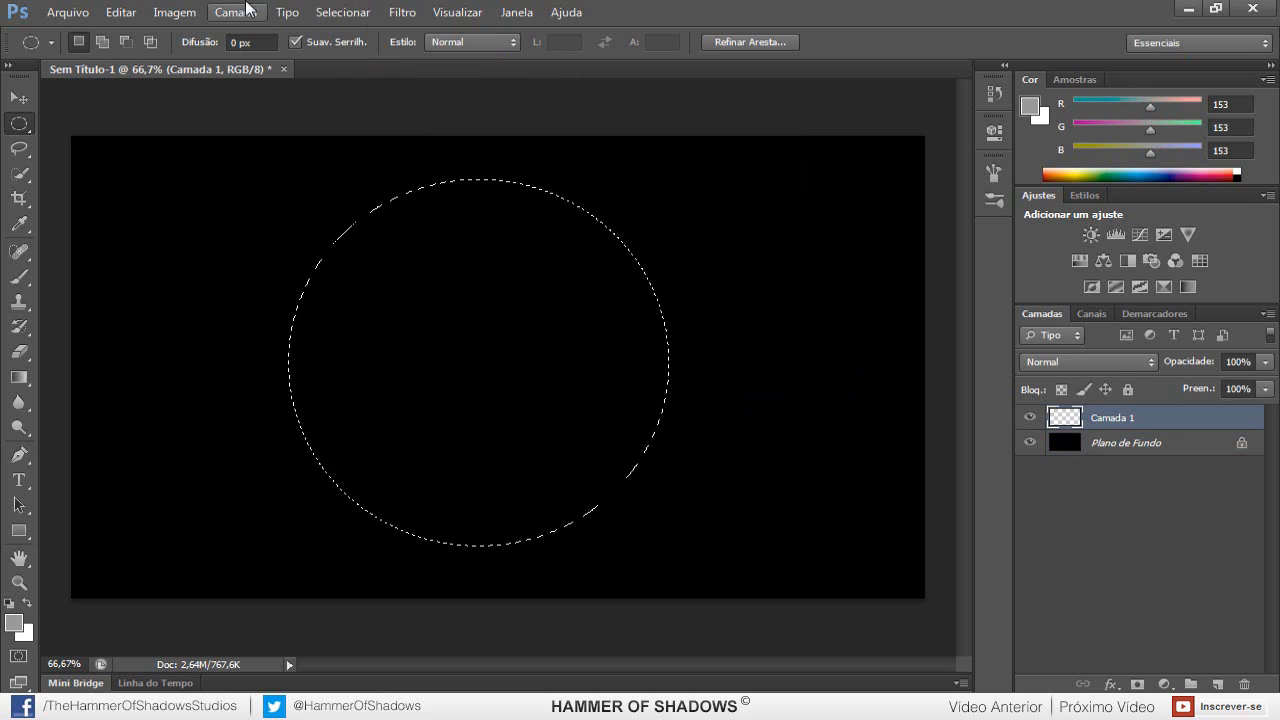
- Stroke the circular selection on Camada 1 with a centred 10 px line in grey #999999, and deselect
left_click(135, 13)
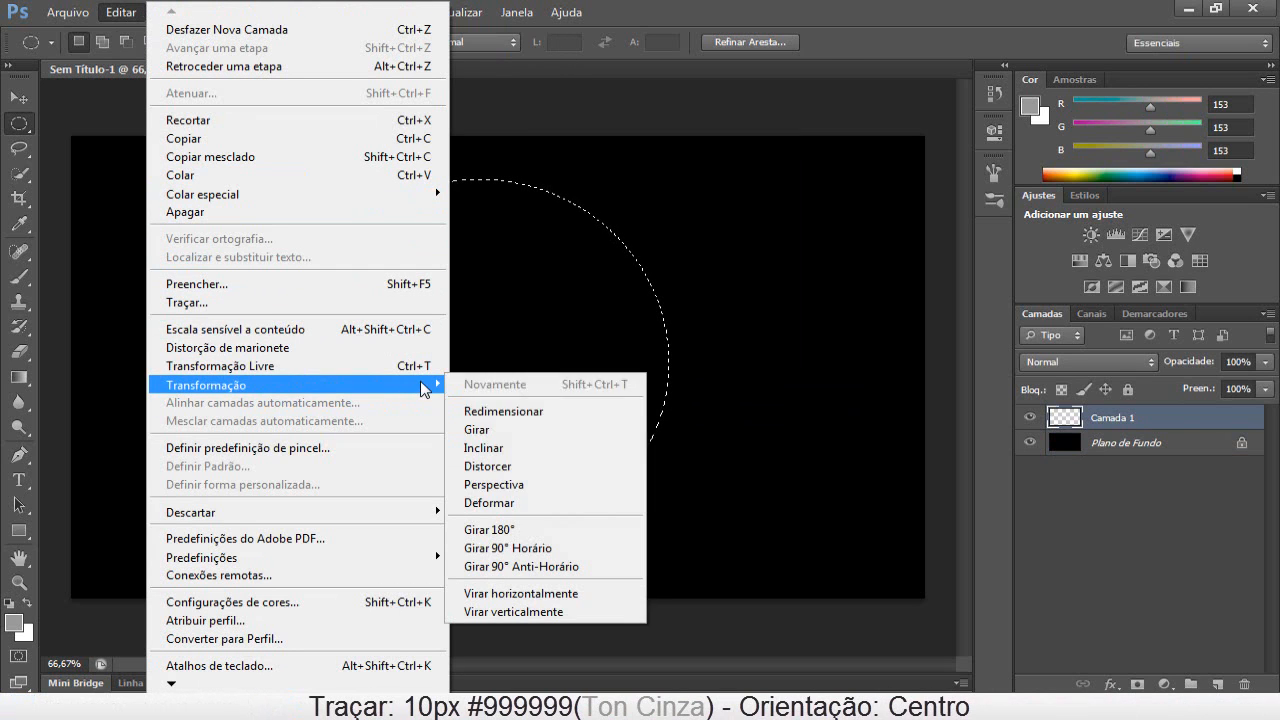
left_click(362, 302)
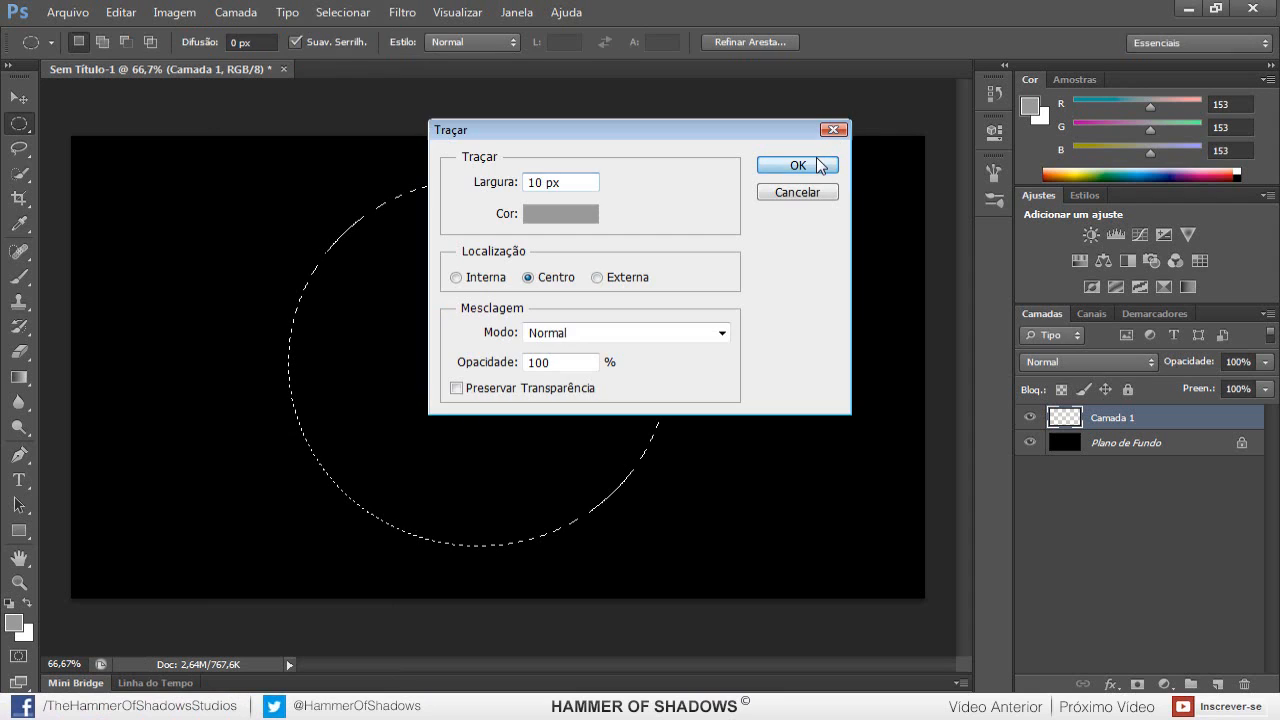
left_click(819, 166)
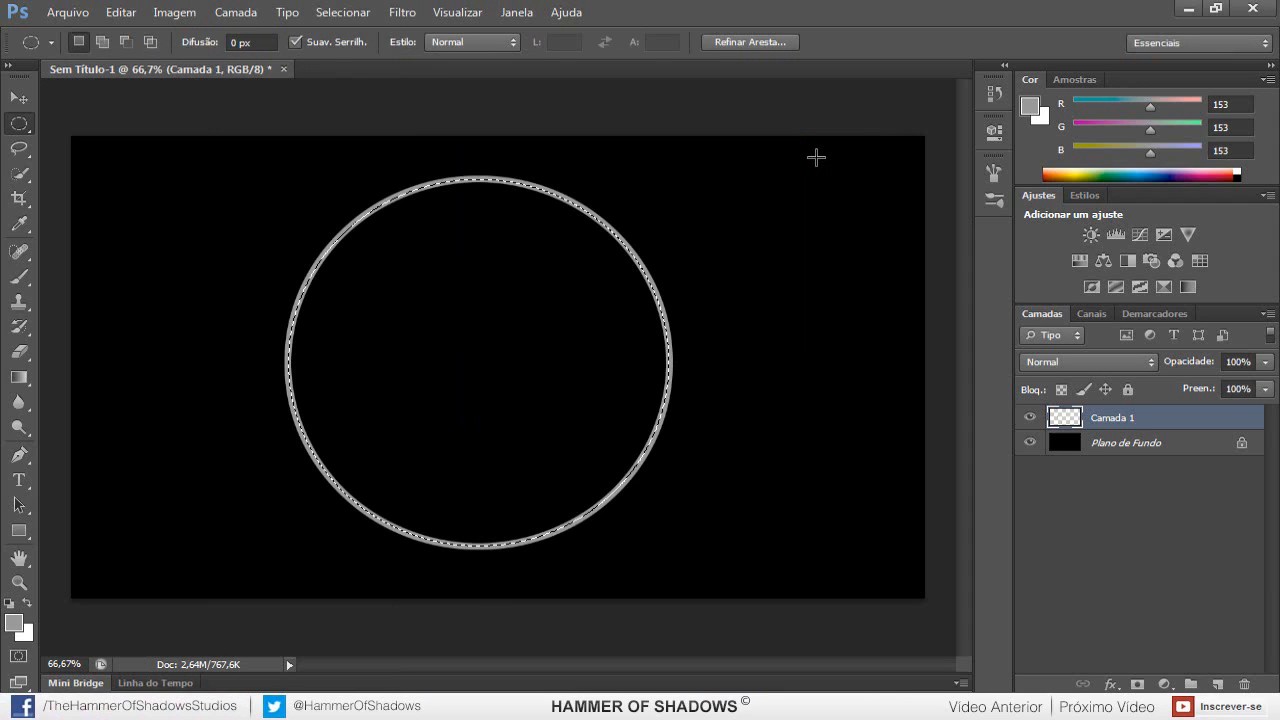
key("ctrl+d")
- Apply a Gaussian Blur with a 10 pixel radius to the grey ring on Camada 1
left_click(403, 12)
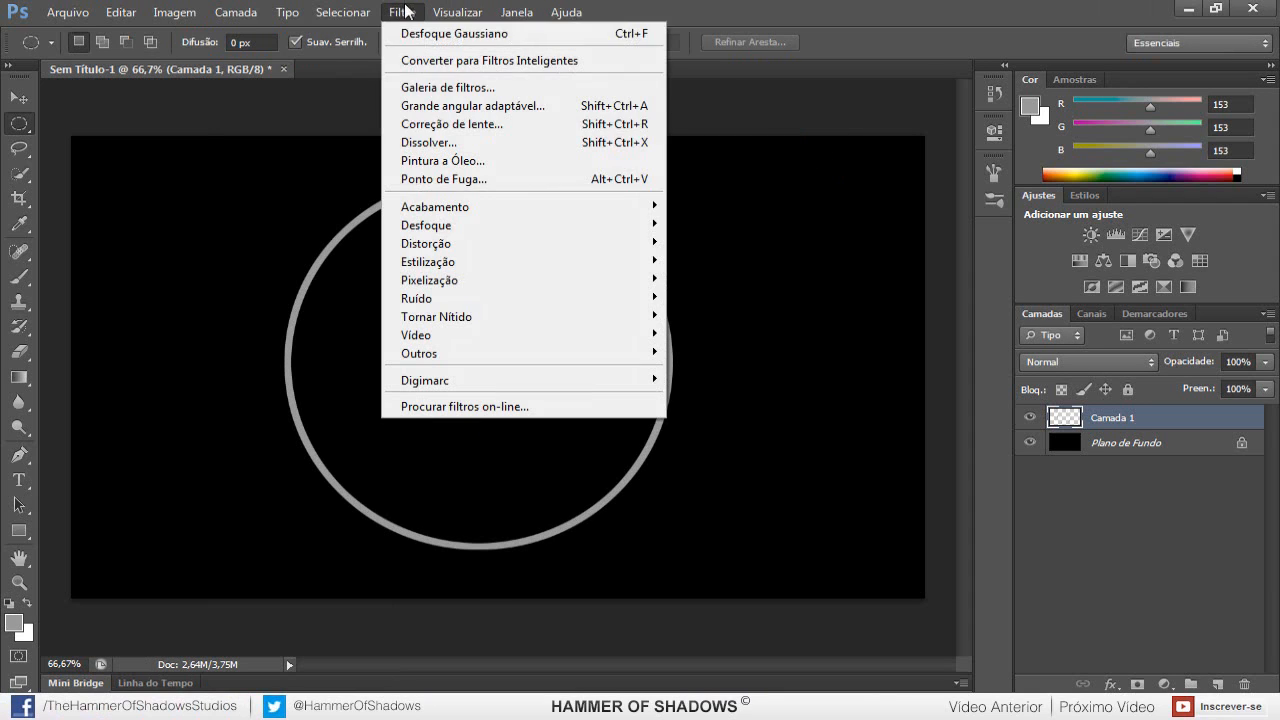
mouse_move(645, 226)
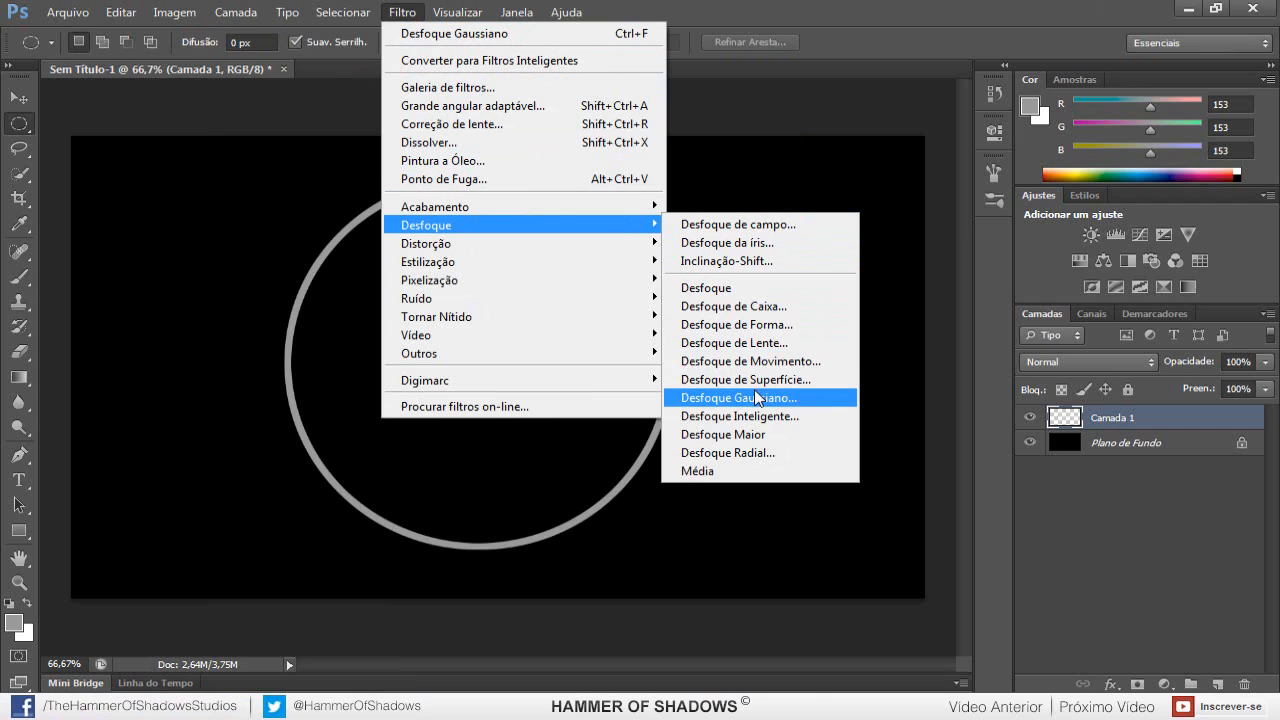
left_click(738, 398)
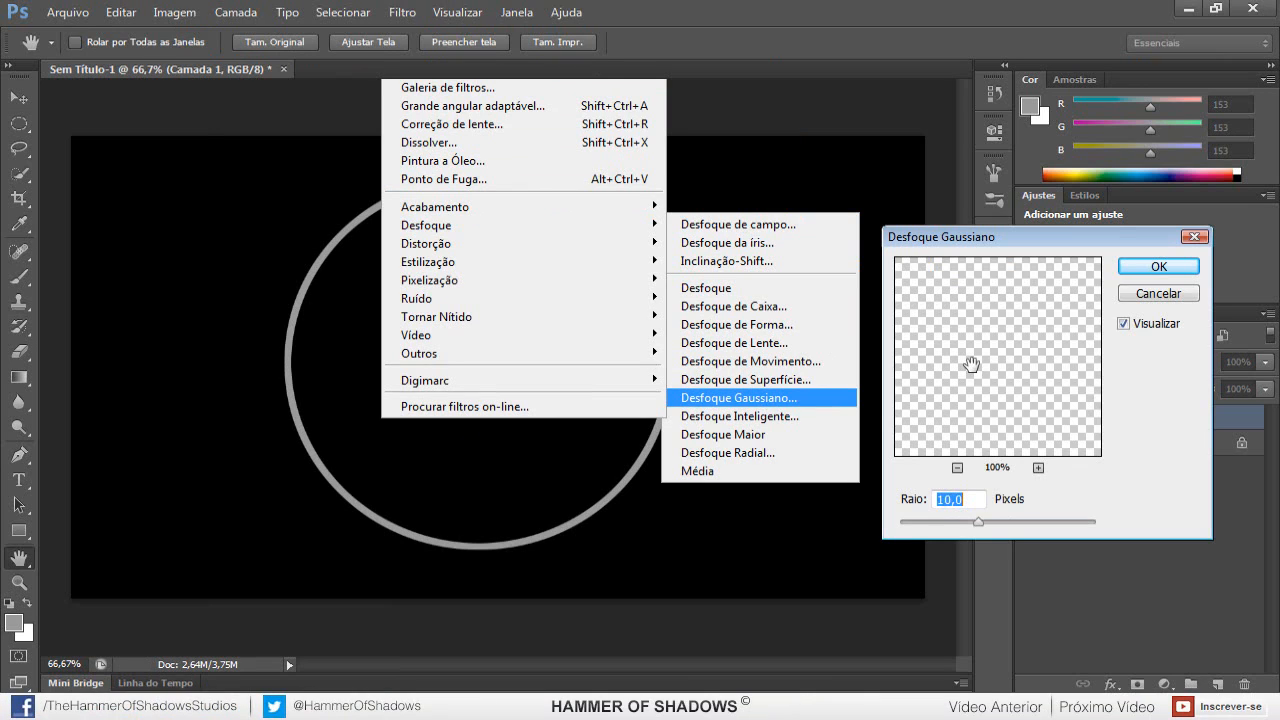
key("Return")
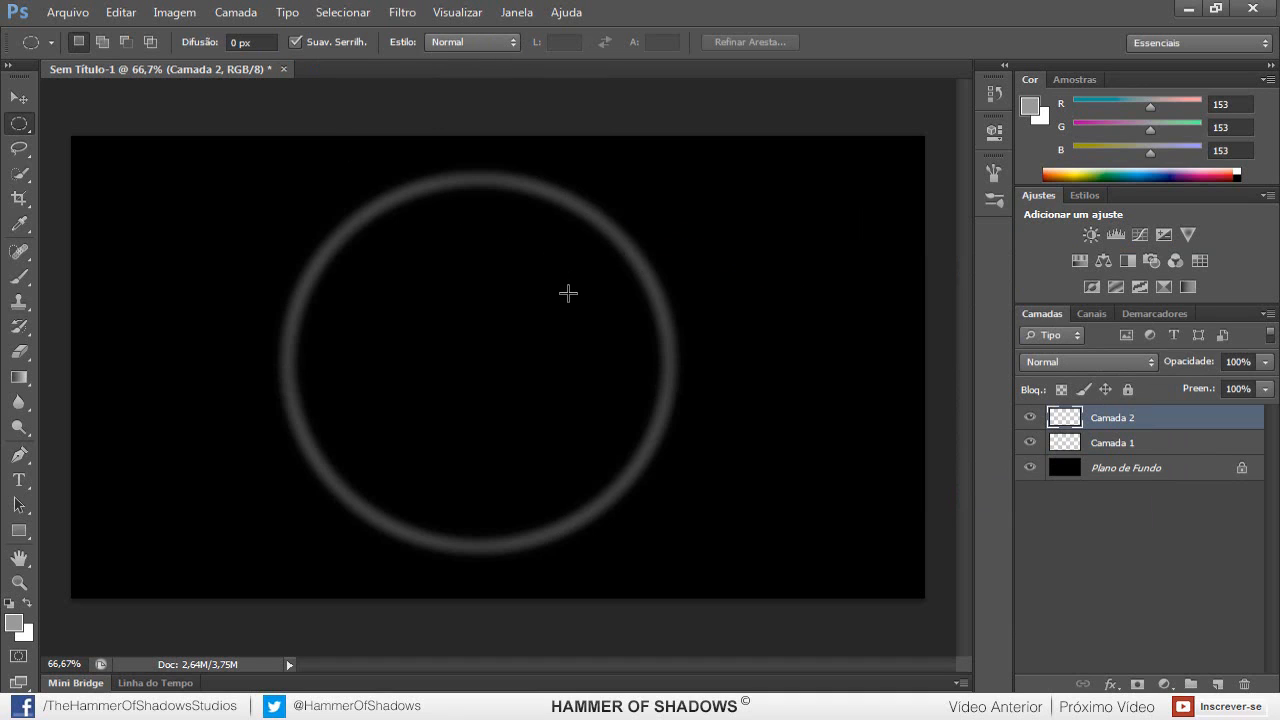
- Reselect the circular selection, stroke it on Camada 2 with a centred 1 px line in grey #CCCCCC, and deselect
left_click(343, 12)
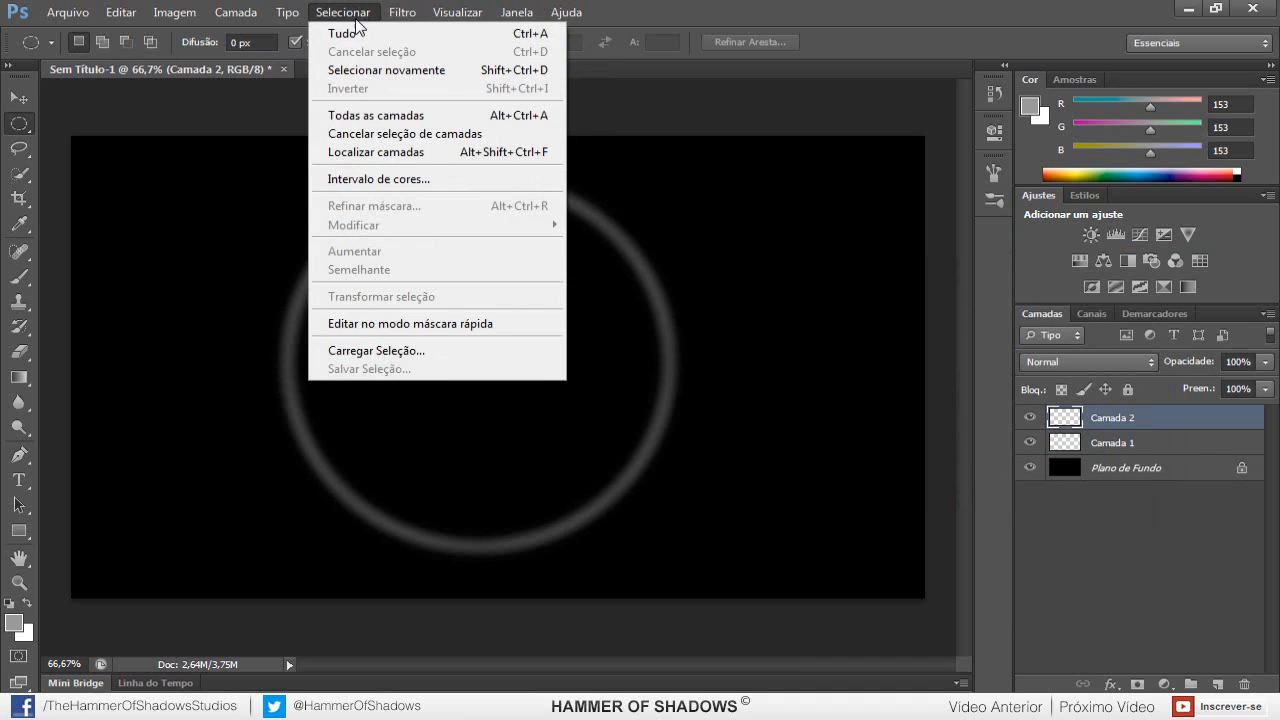
left_click(360, 75)
left_click(121, 12)
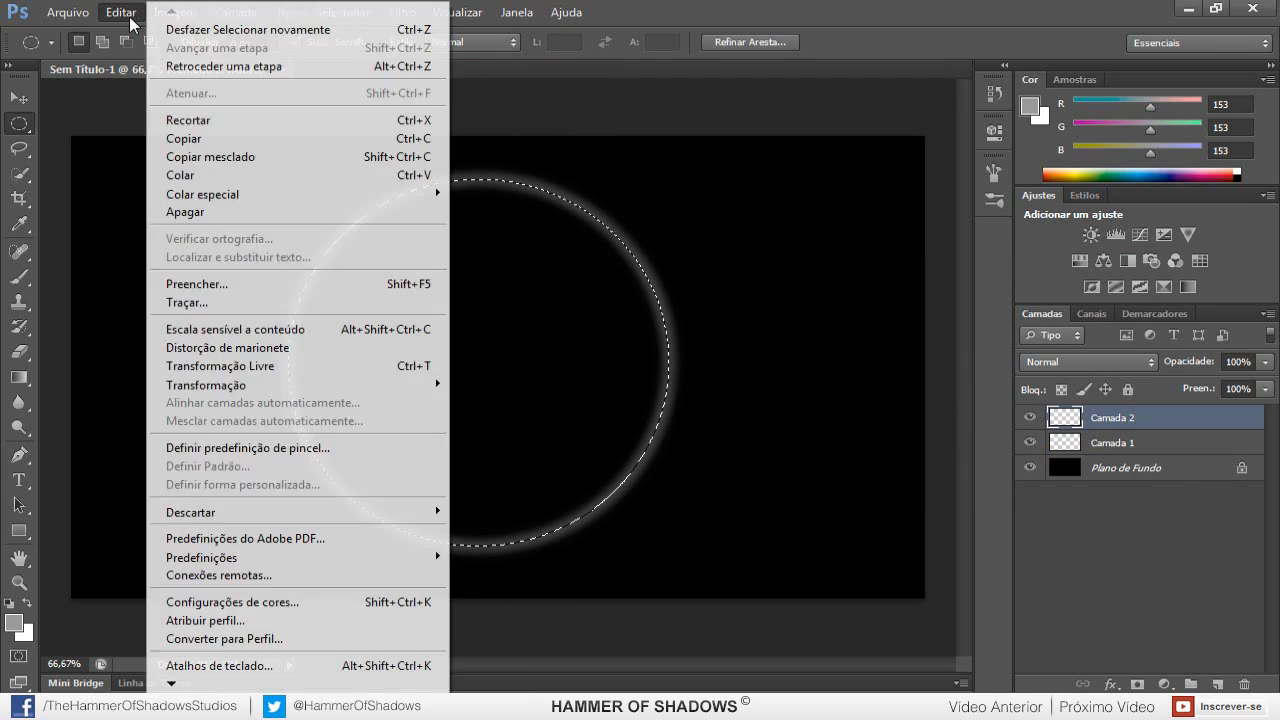
left_click(212, 302)
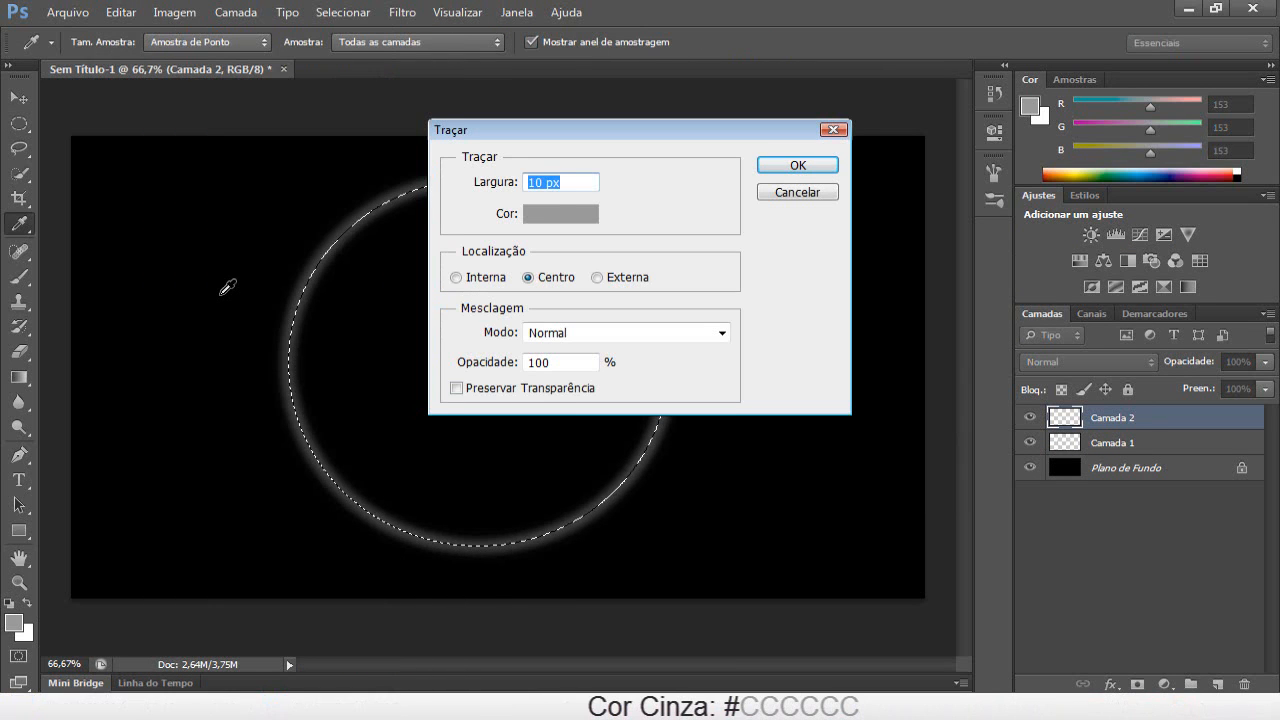
left_click(590, 214)
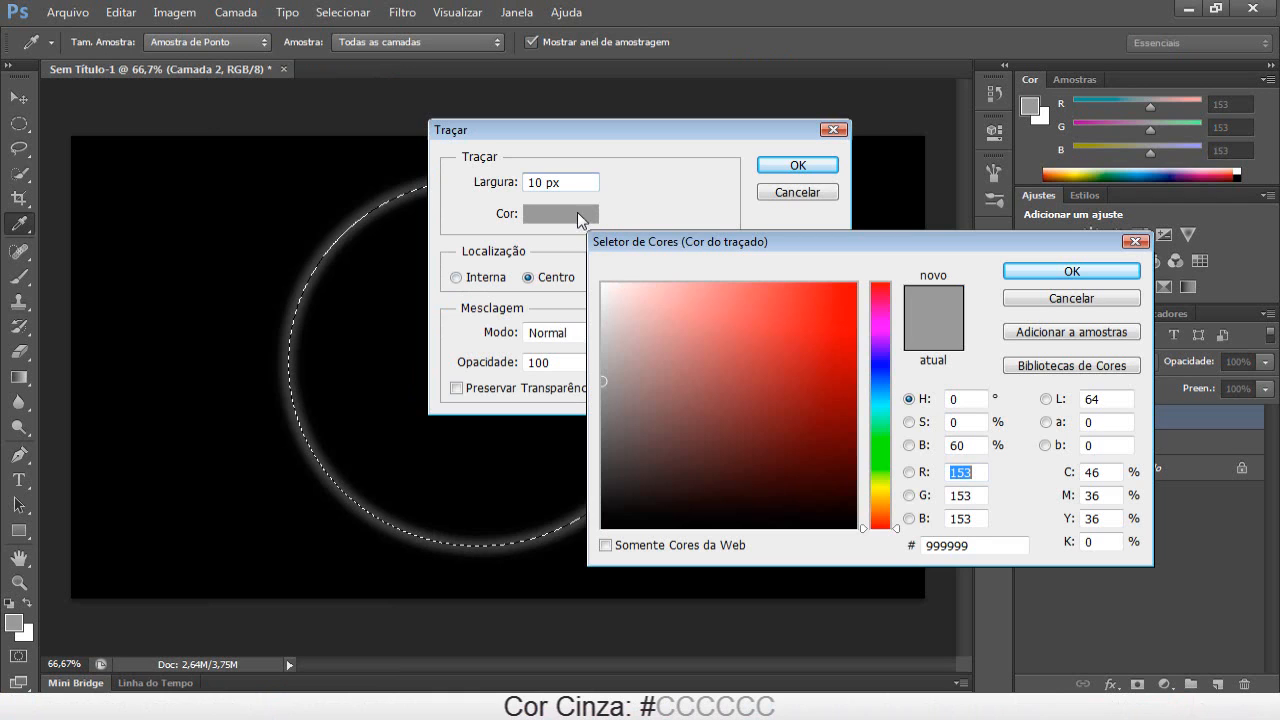
double_click(972, 545)
type("cccccc")
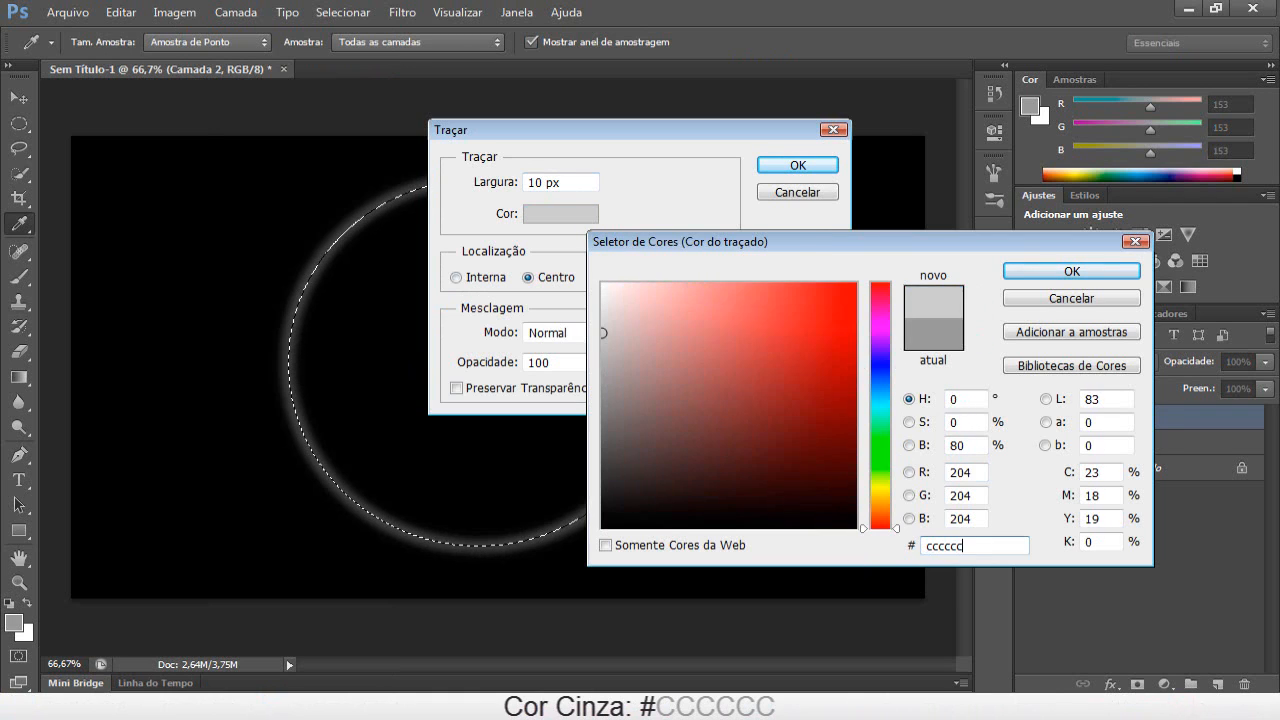
key("Return")
type("1 px")
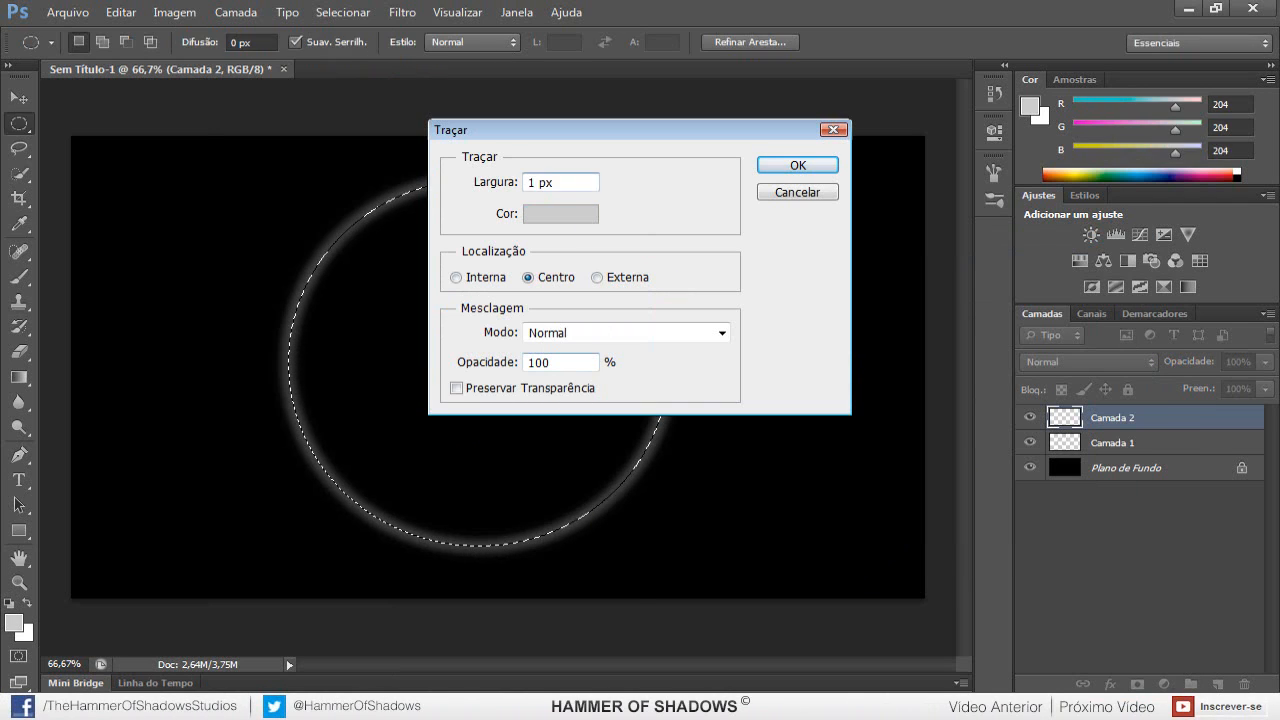
key("Return")
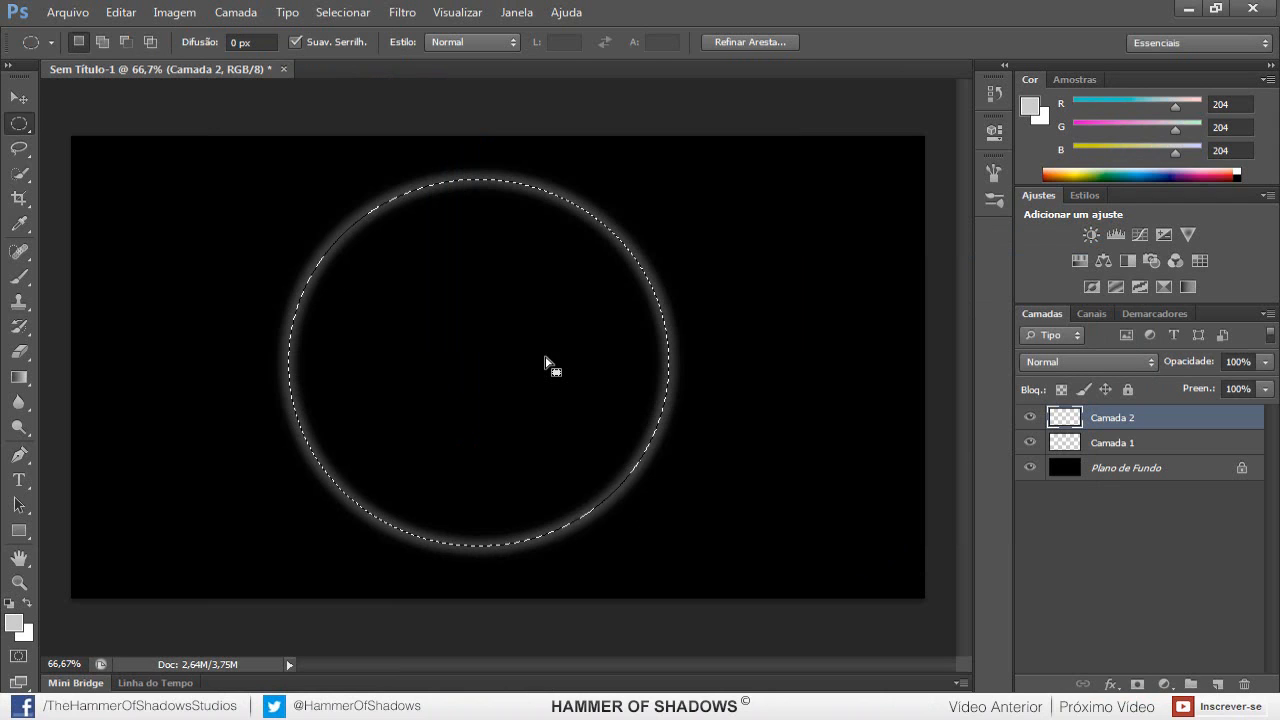
key("ctrl+d")
- Apply a Gaussian Blur with a 2 pixel radius to the thin ring on Camada 2 and set the layer's opacity to 50%
left_click(402, 12)
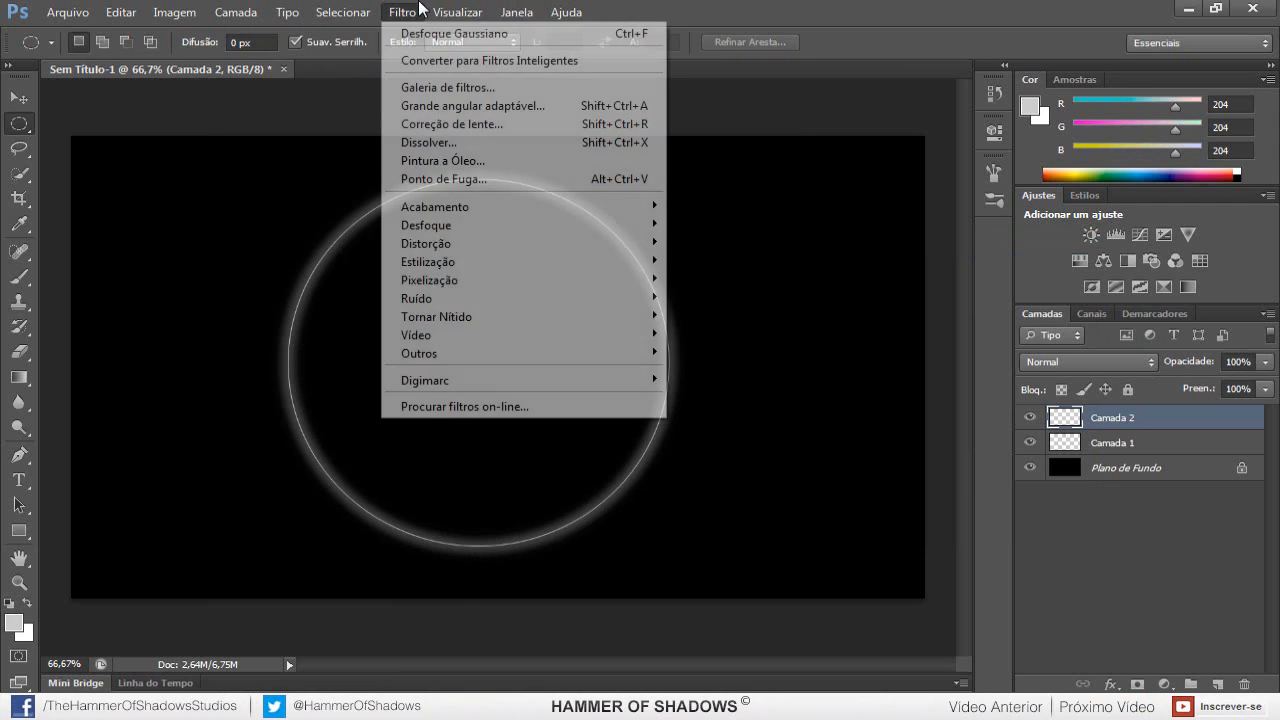
mouse_move(466, 225)
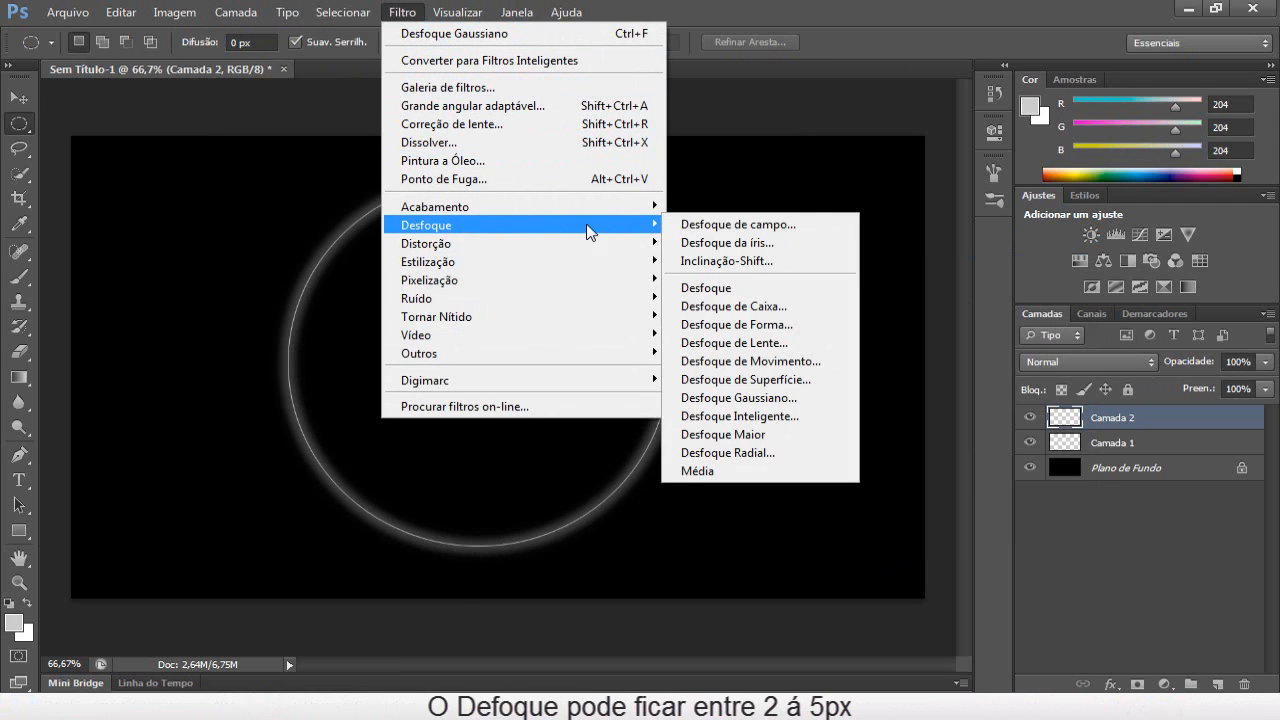
left_click(738, 398)
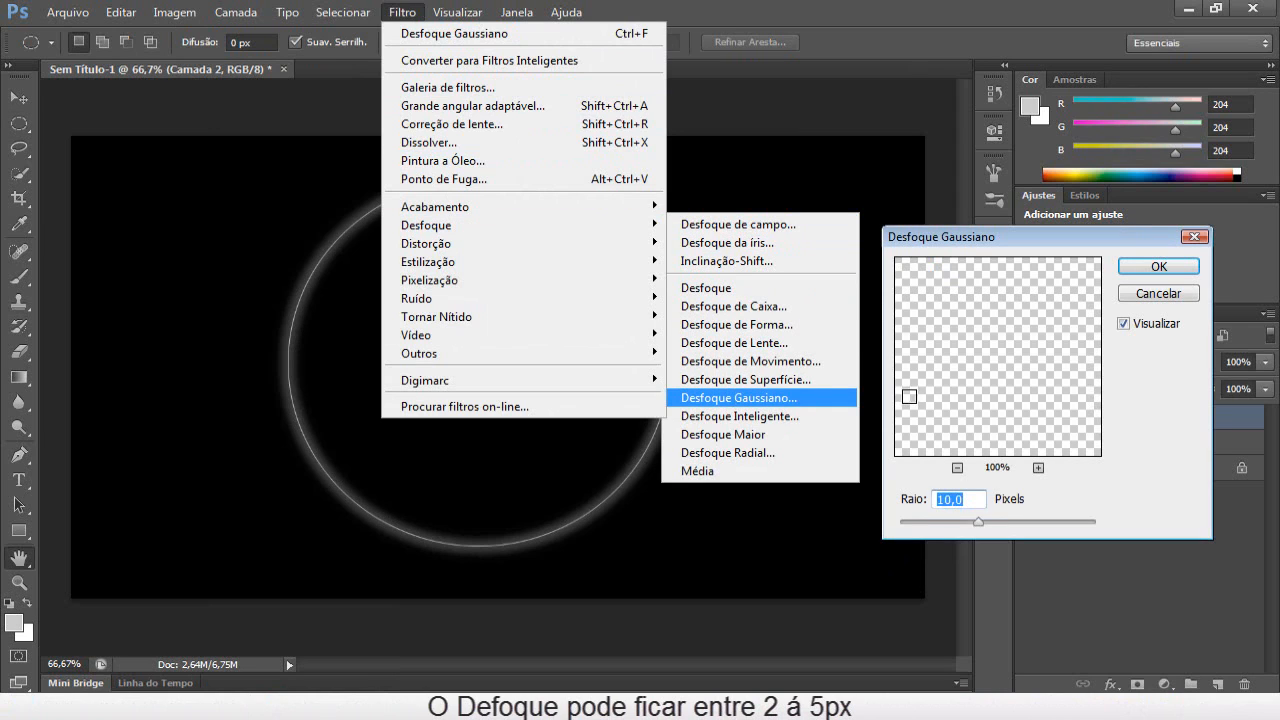
type("2")
key("Return")
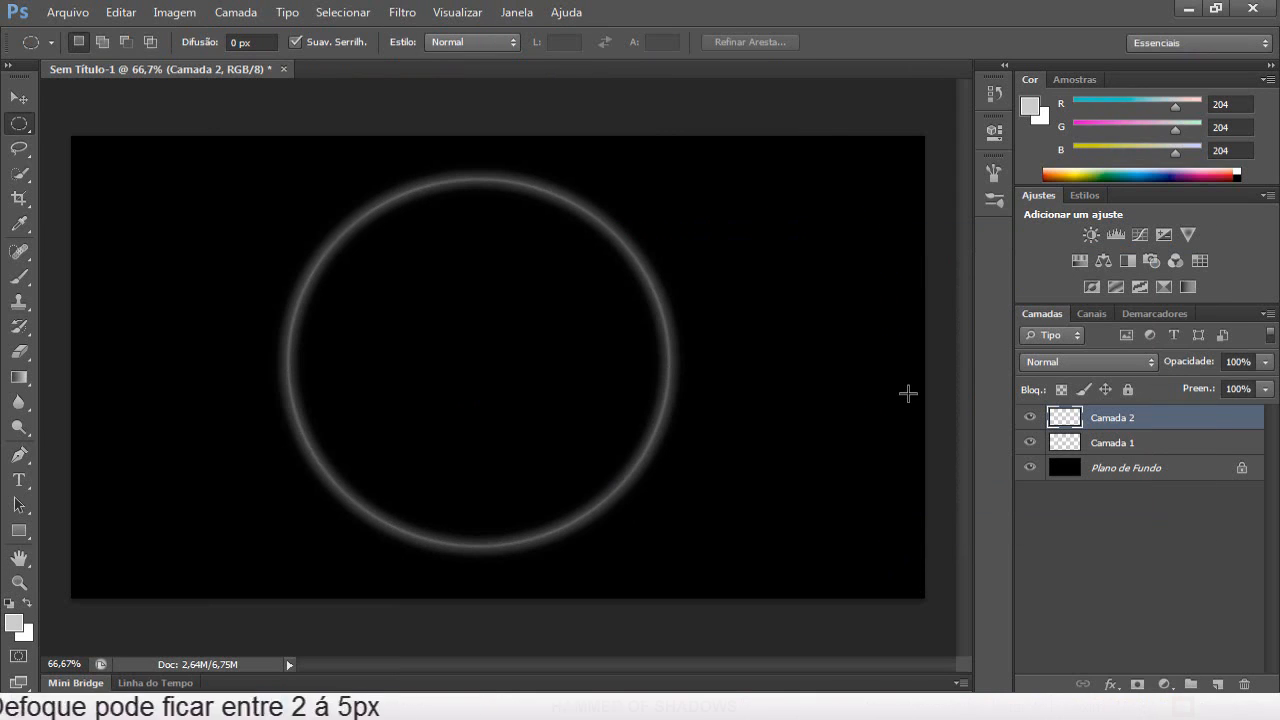
key("5")
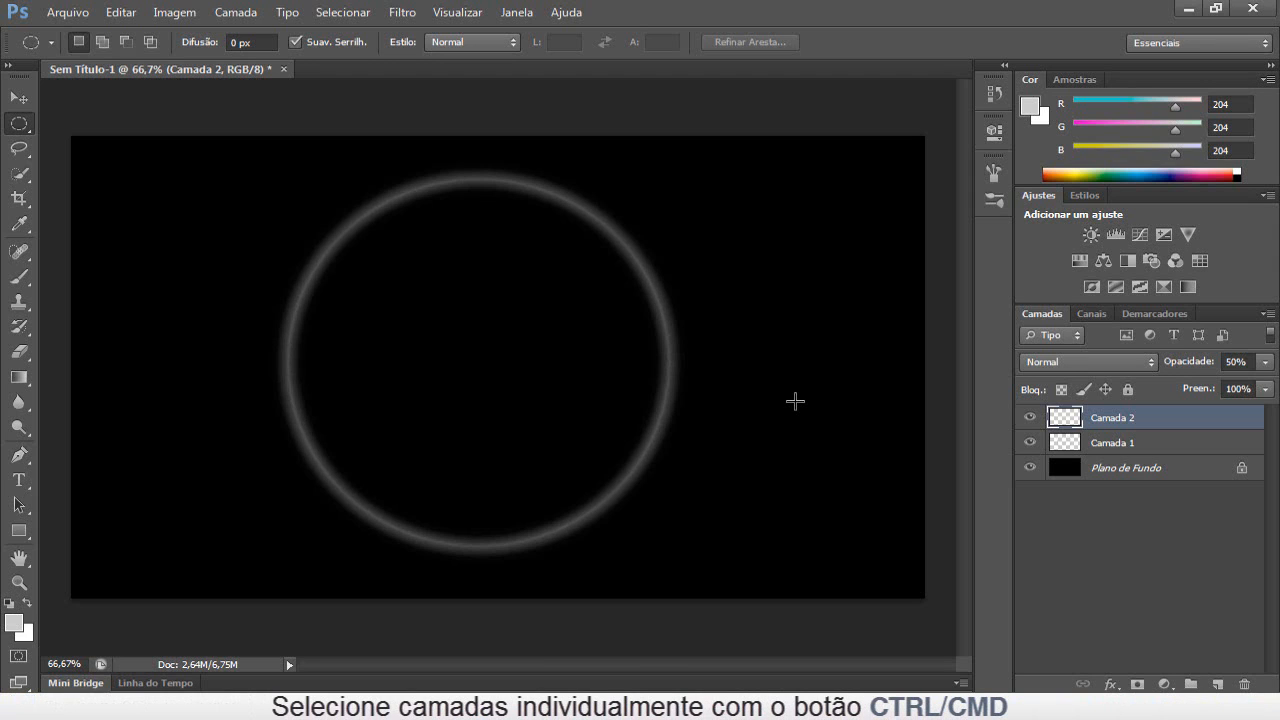
- Scale Camada 1 and Camada 2 together to 92% in width and height with Free Transform
left_click(1140, 466, "ctrl")
left_click(1130, 445, "ctrl")
left_click(1133, 470, "ctrl")
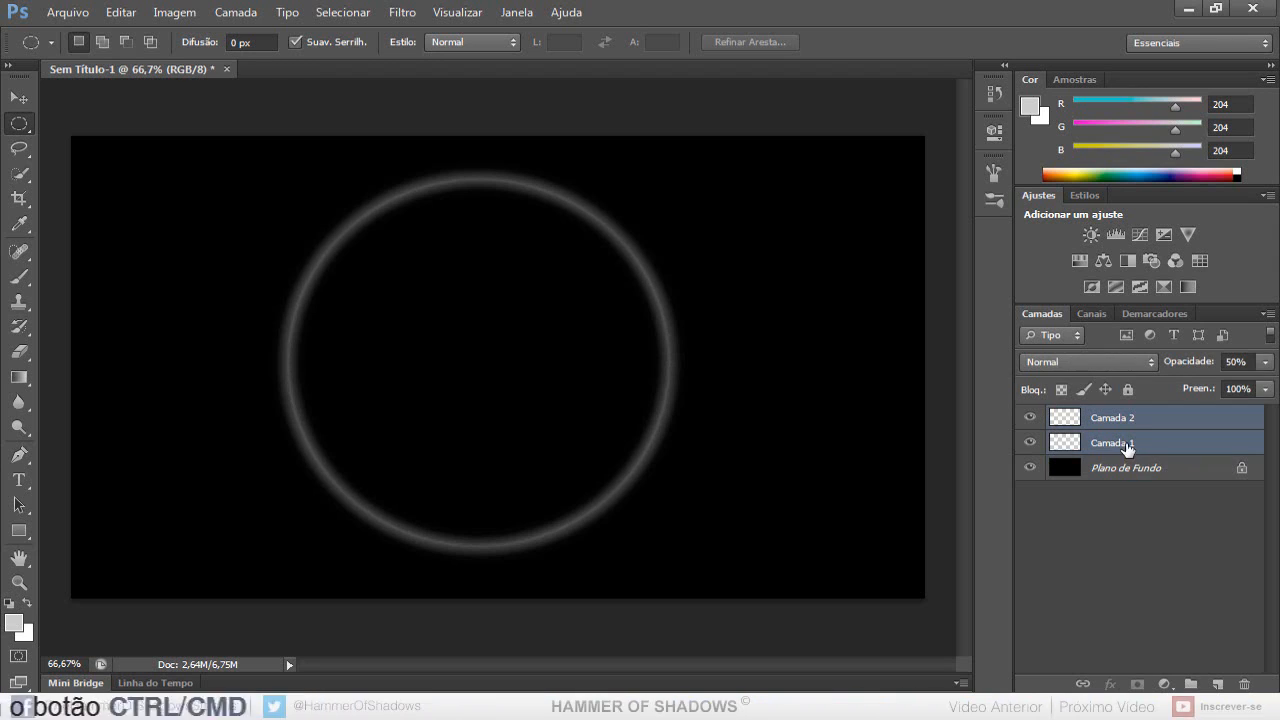
key("ctrl+t")
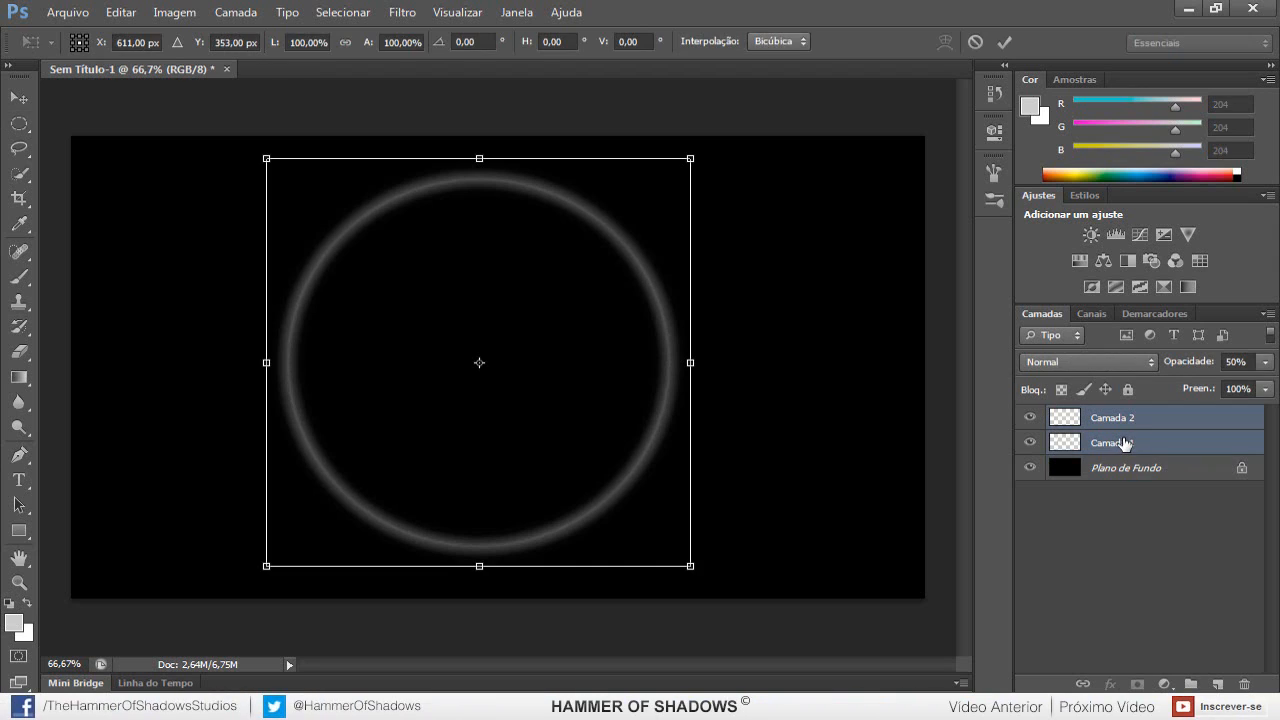
left_click(312, 42)
type("92")
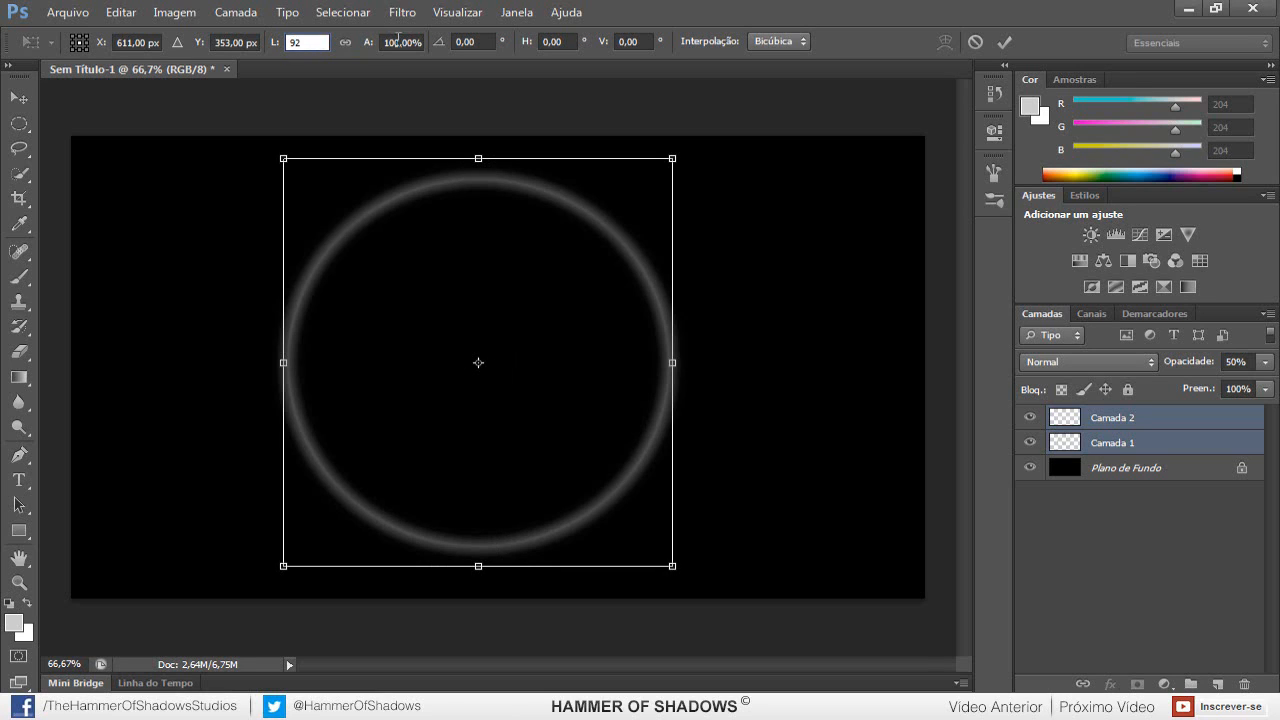
left_click(404, 42)
type("92")
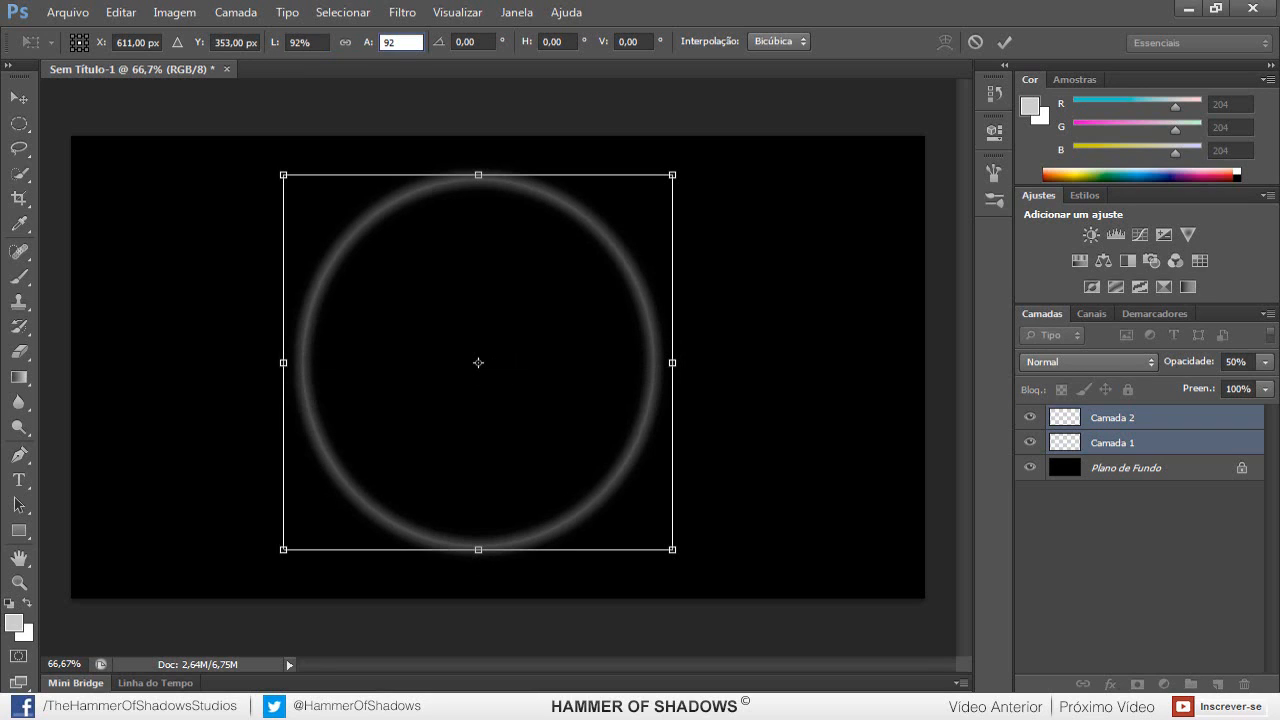
key("Return")
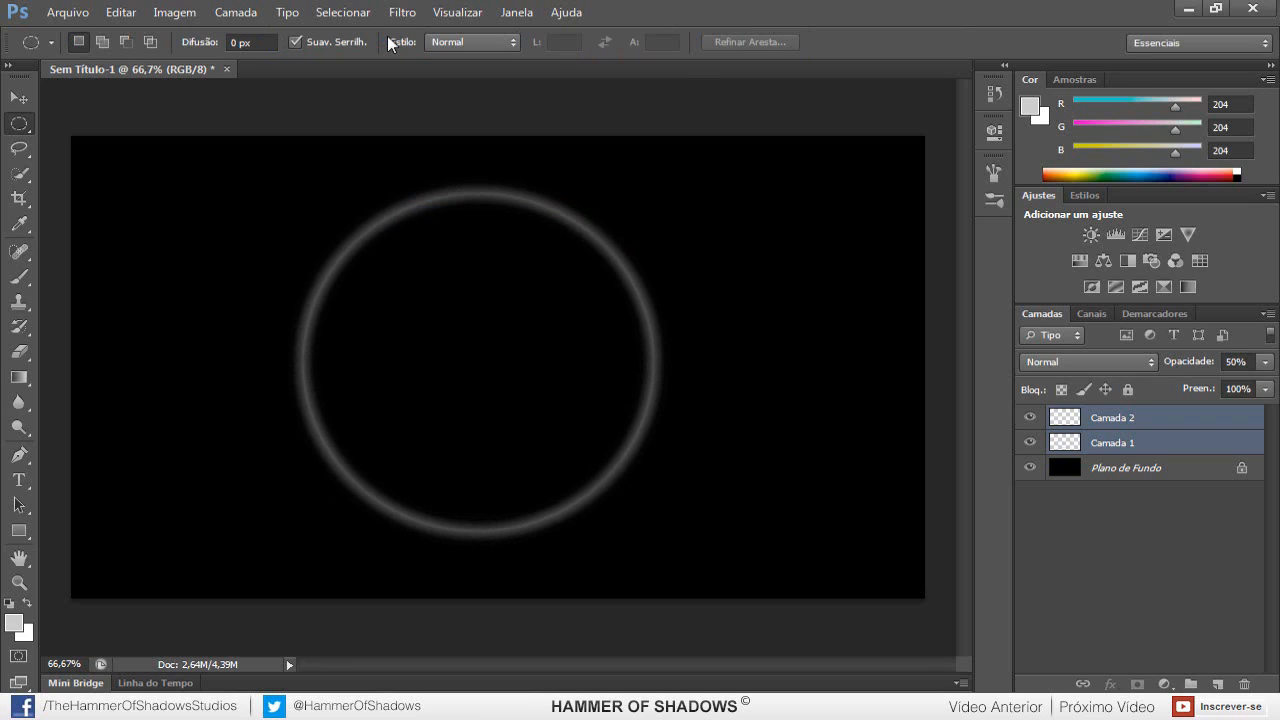
- Fill a small elliptical selection with white on a new layer above Camada 2, at the ring's upper-right inner edge, and deselect
left_click(1190, 418)
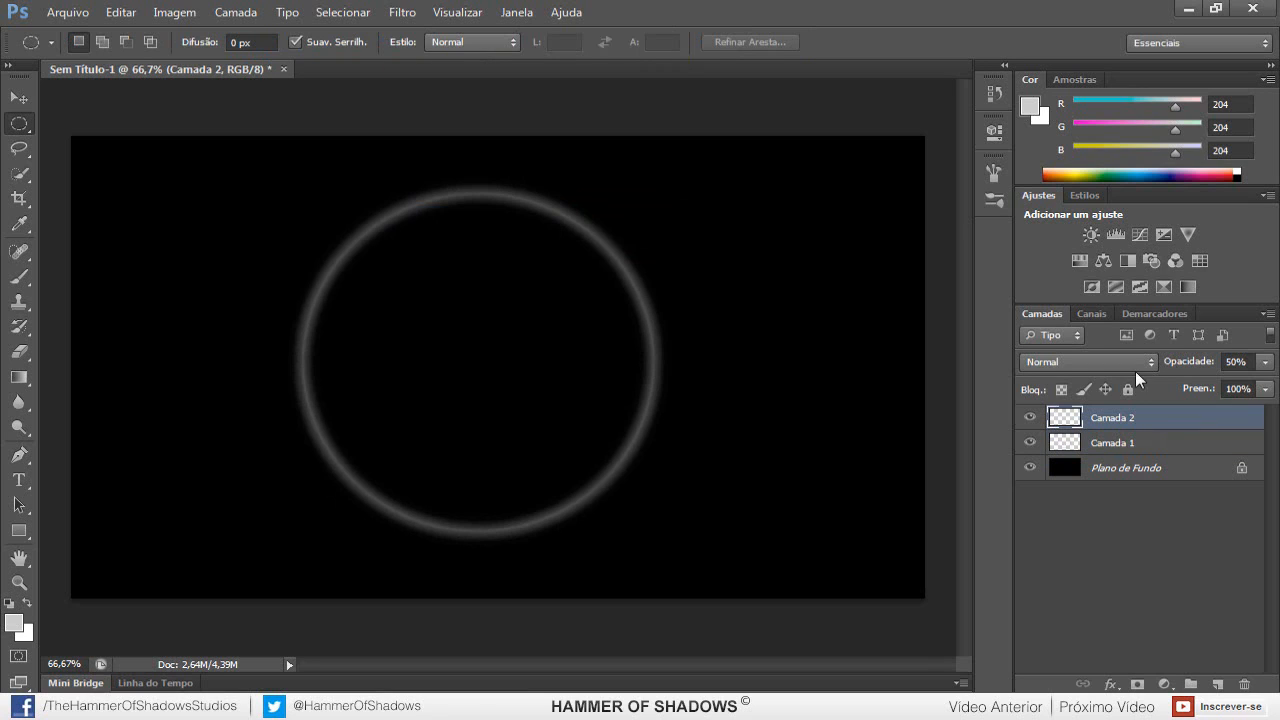
key("ctrl+shift+alt+n")
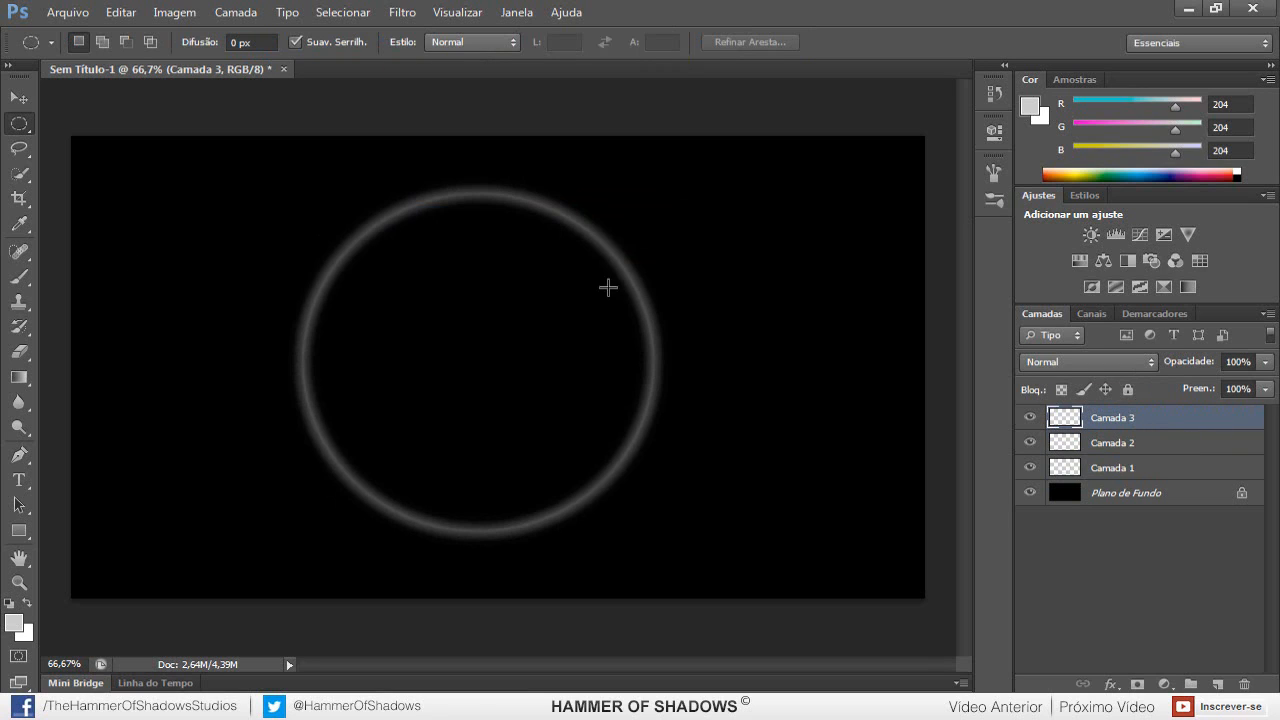
left_click_drag(513, 215, 386, 471)
key("d")
key("x")
key("alt+BackSpace")
key("ctrl+d")
- Duplicate the white ellipse to the ring's lower-left inner edge and rotate both ellipses to follow the ring's curve
key("v")
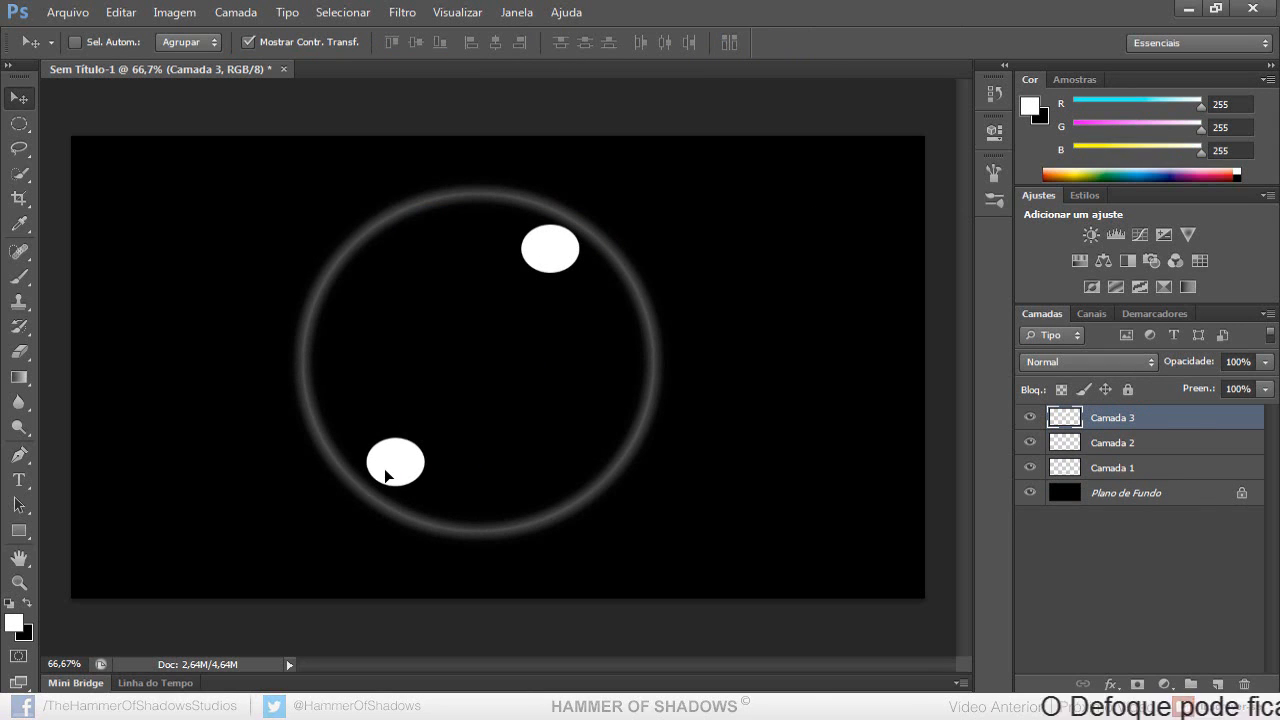
key("ctrl+t")
left_click_drag(446, 520, 450, 448)
key("Return")
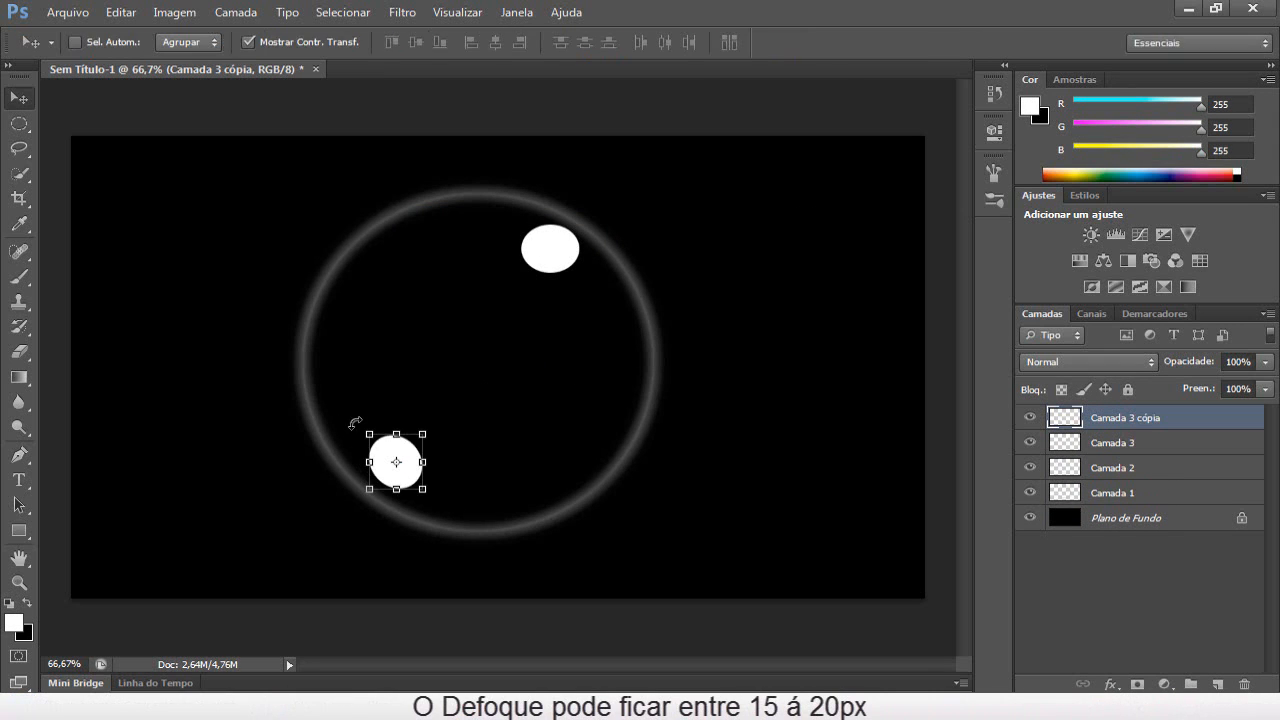
left_click(354, 426)
key("Return")
left_click(1070, 442)
left_click_drag(618, 246, 611, 279)
key("Return")
- Apply a Gaussian Blur with a 20 pixel radius to the upper-right white ellipse on Camada 3
left_click(402, 13)
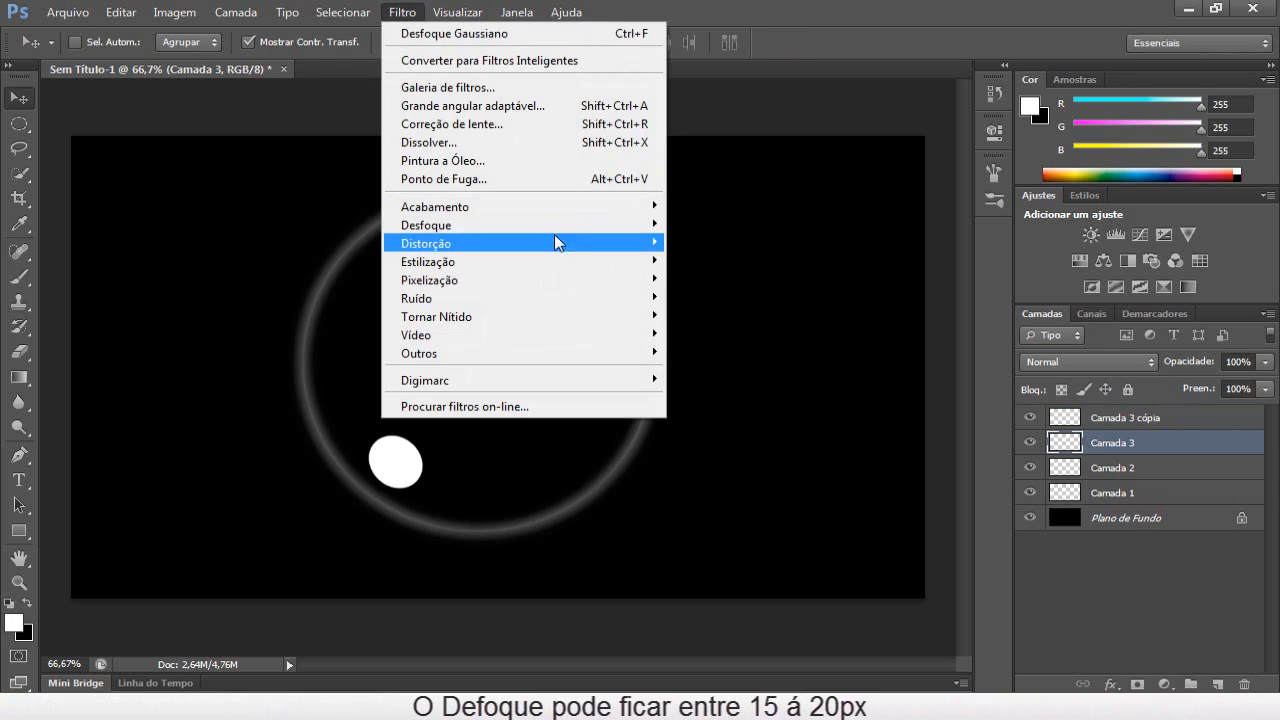
mouse_move(557, 227)
left_click(740, 388)
left_click(953, 523)
left_click_drag(955, 530, 997, 523)
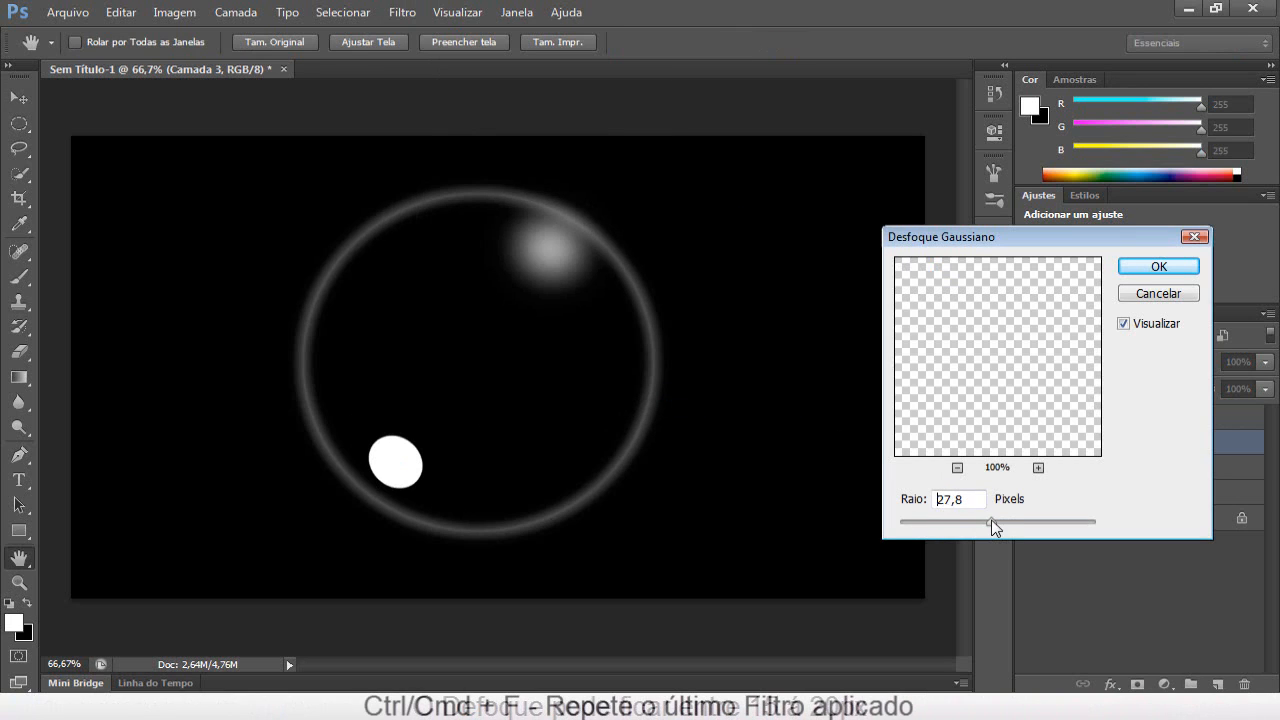
type("20")
key("Return")
- Repeat the last Gaussian Blur on Camada 3 cópia and hide the transform controls
key("v")
left_click(1125, 417)
key("ctrl+f")
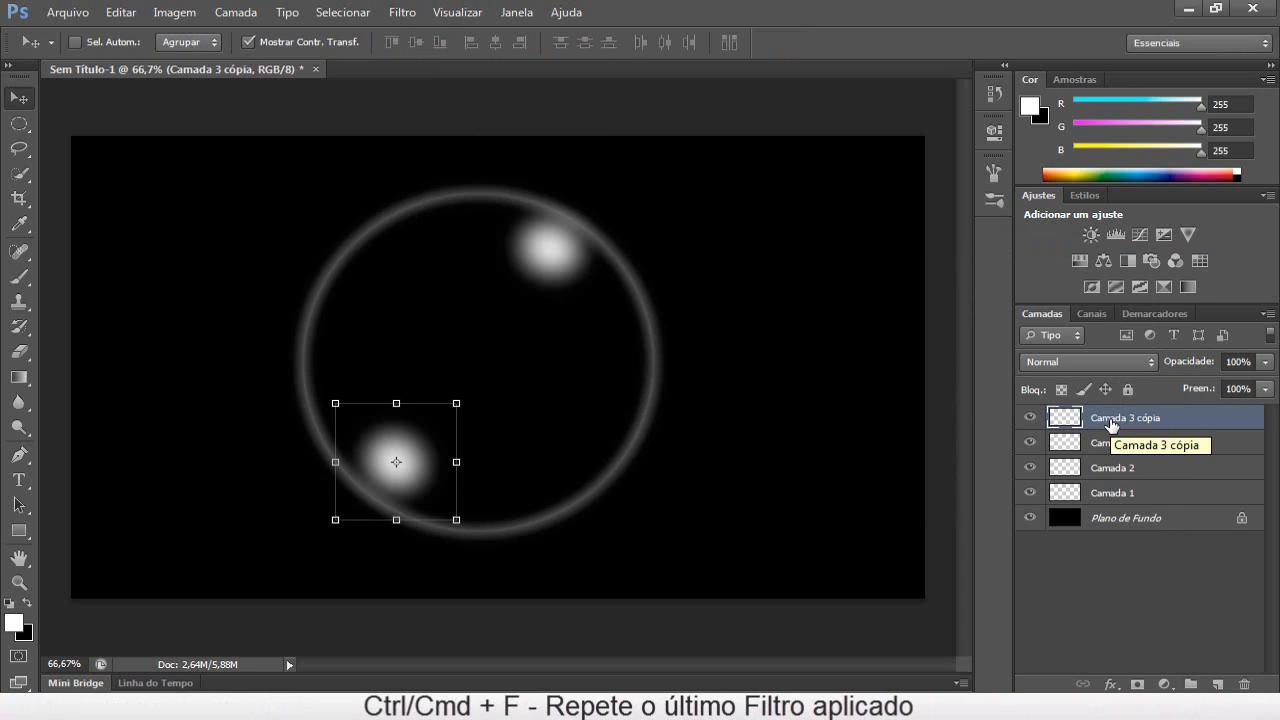
key("ctrl+h")
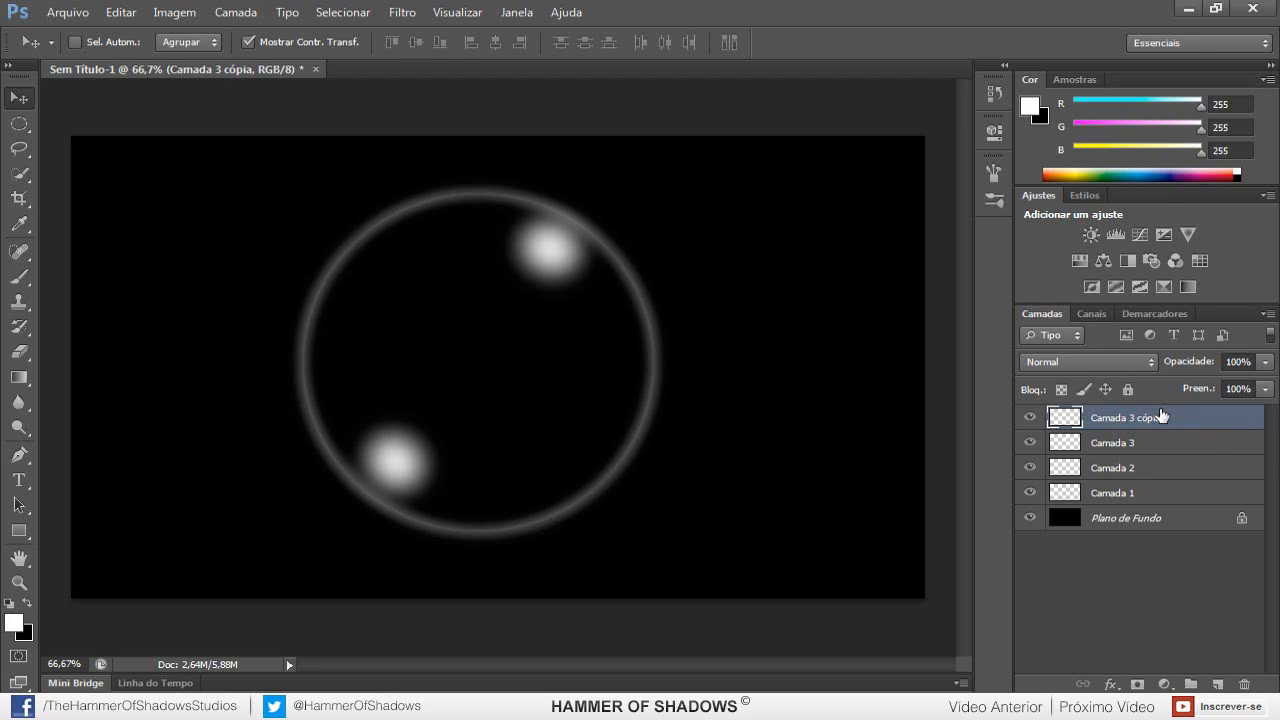
- Add a new layer above Camada 3 cópia and load the saved "HMS - Bolha" channel as a selection
key("ctrl+shift+alt+n")
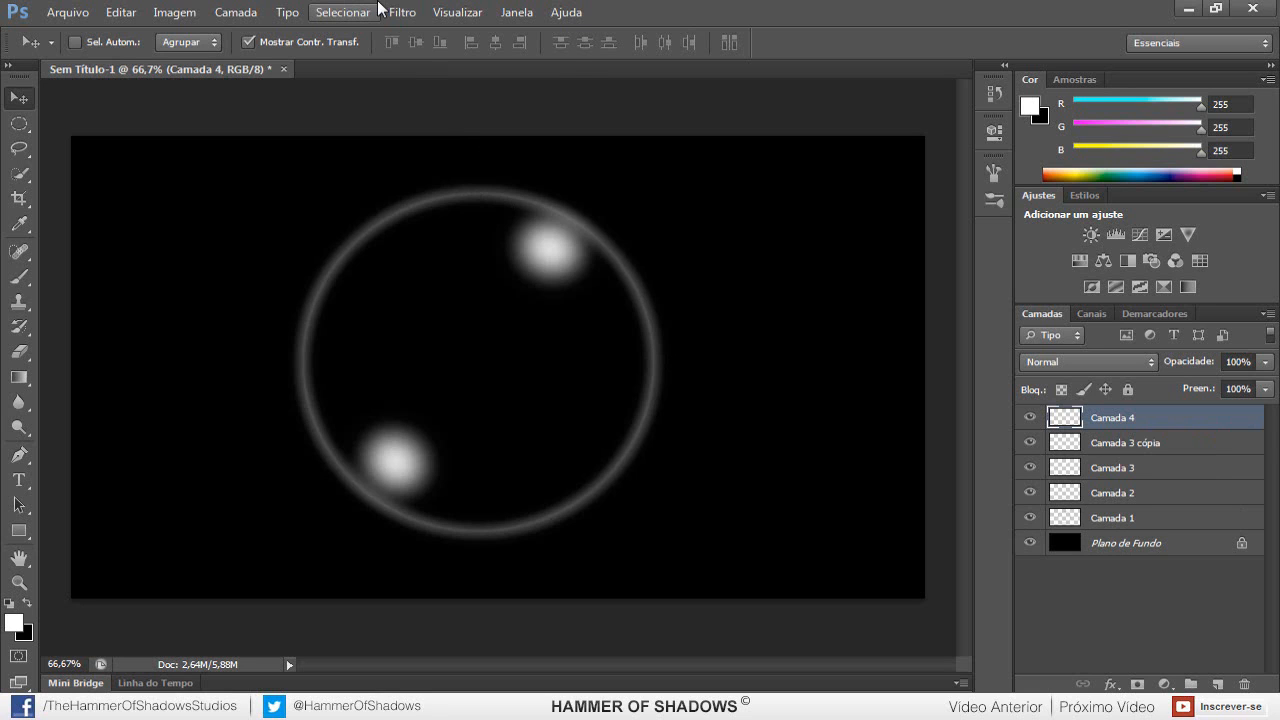
left_click(372, 12)
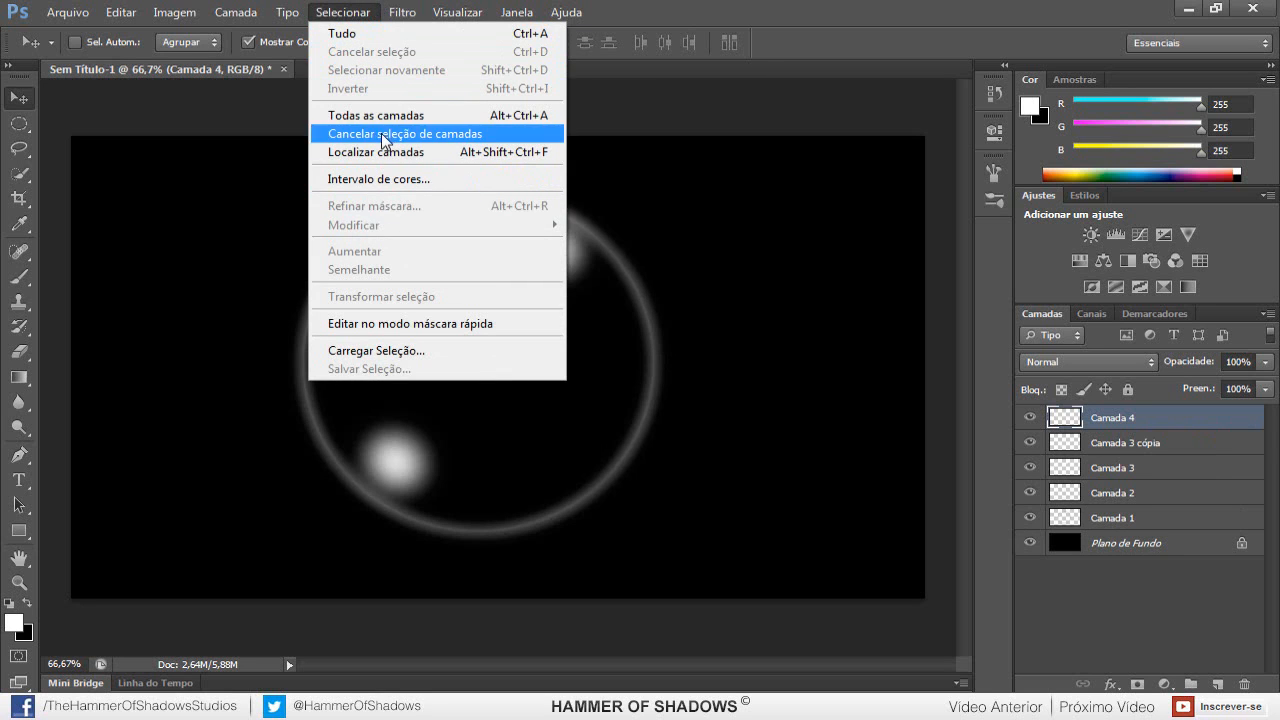
left_click(393, 352)
left_click(654, 230)
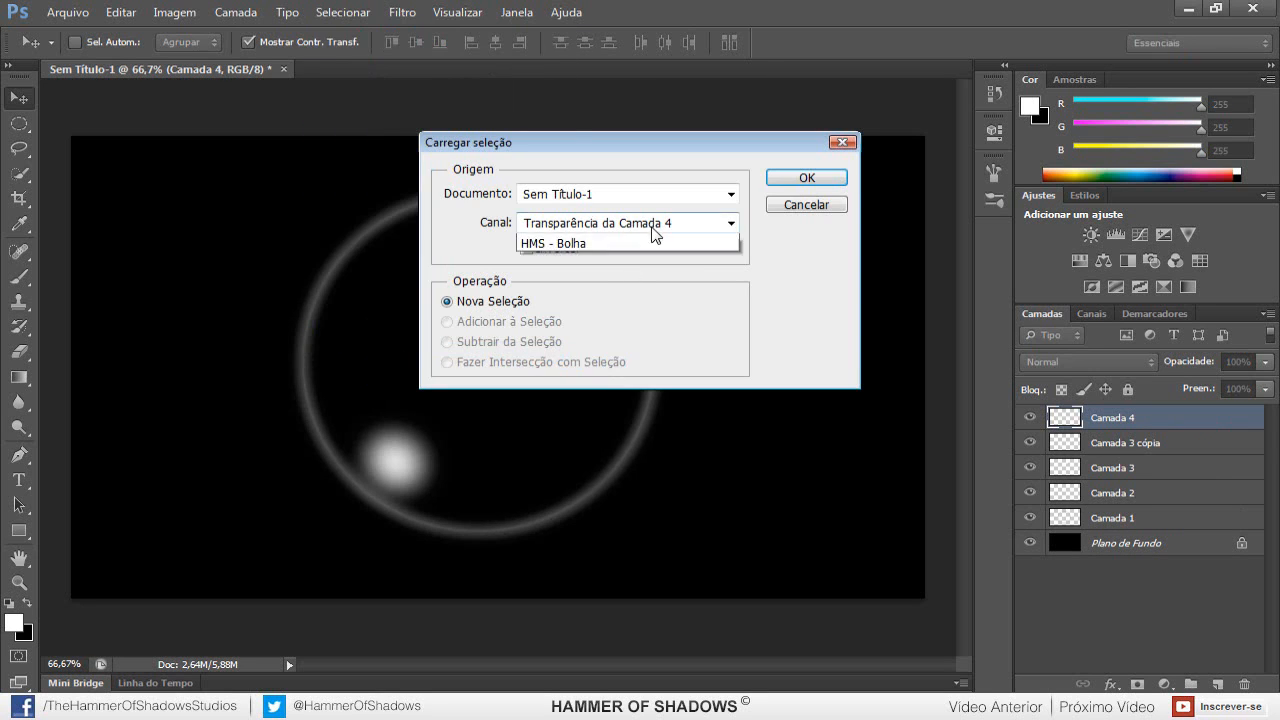
left_click(646, 272)
left_click(810, 179)
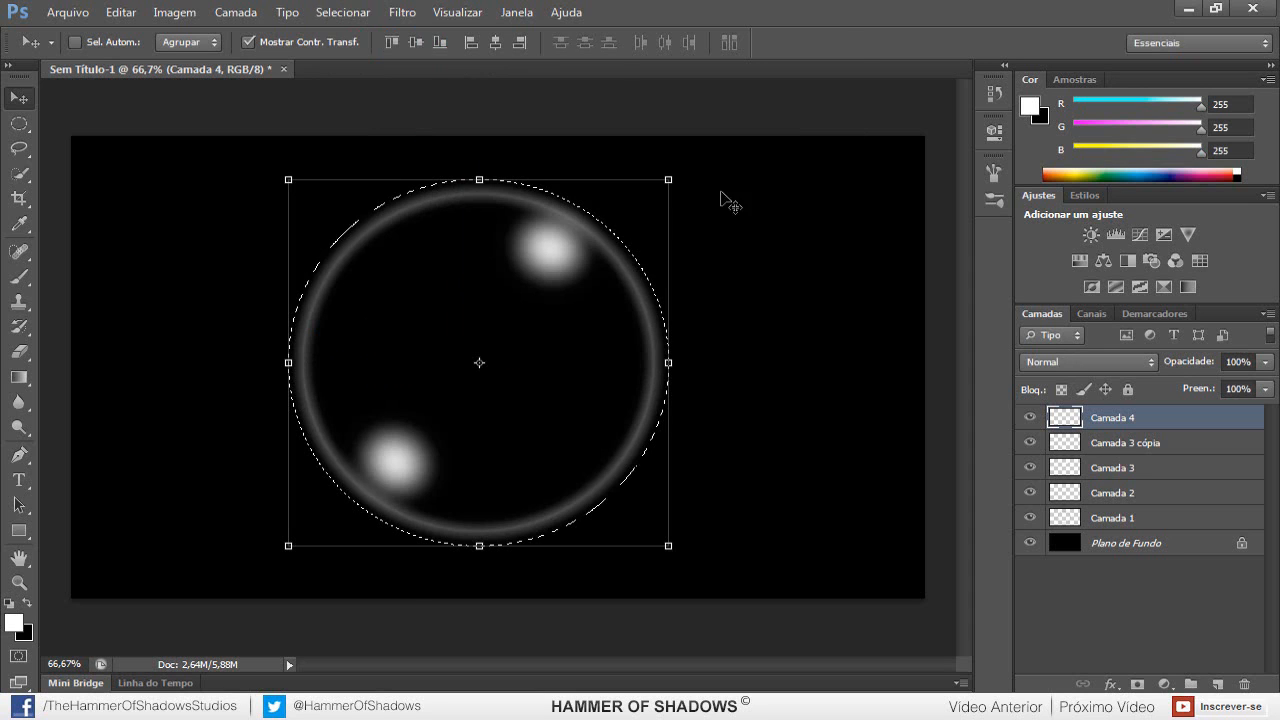
- Stroke the loaded circular selection on Camada 4 with a centred 15 px line in white #ffffff, and deselect
left_click(121, 12)
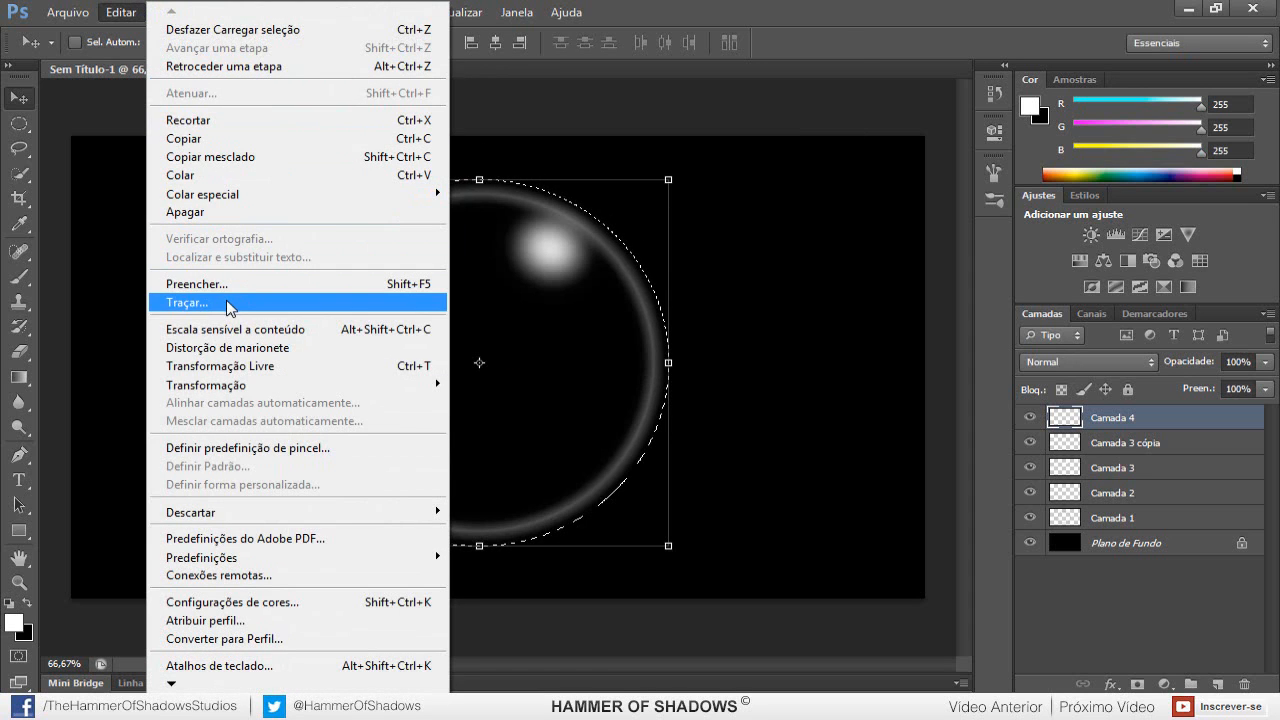
left_click(228, 303)
type("10")
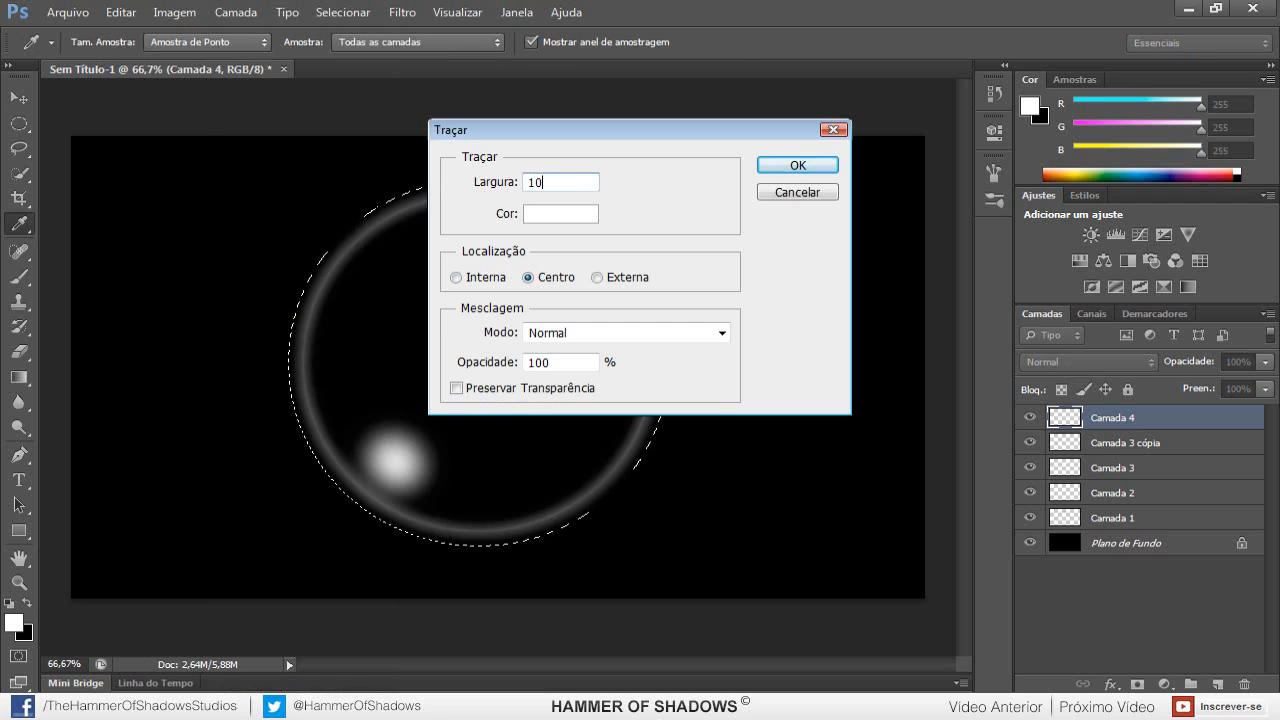
key("BackSpace")
type("5")
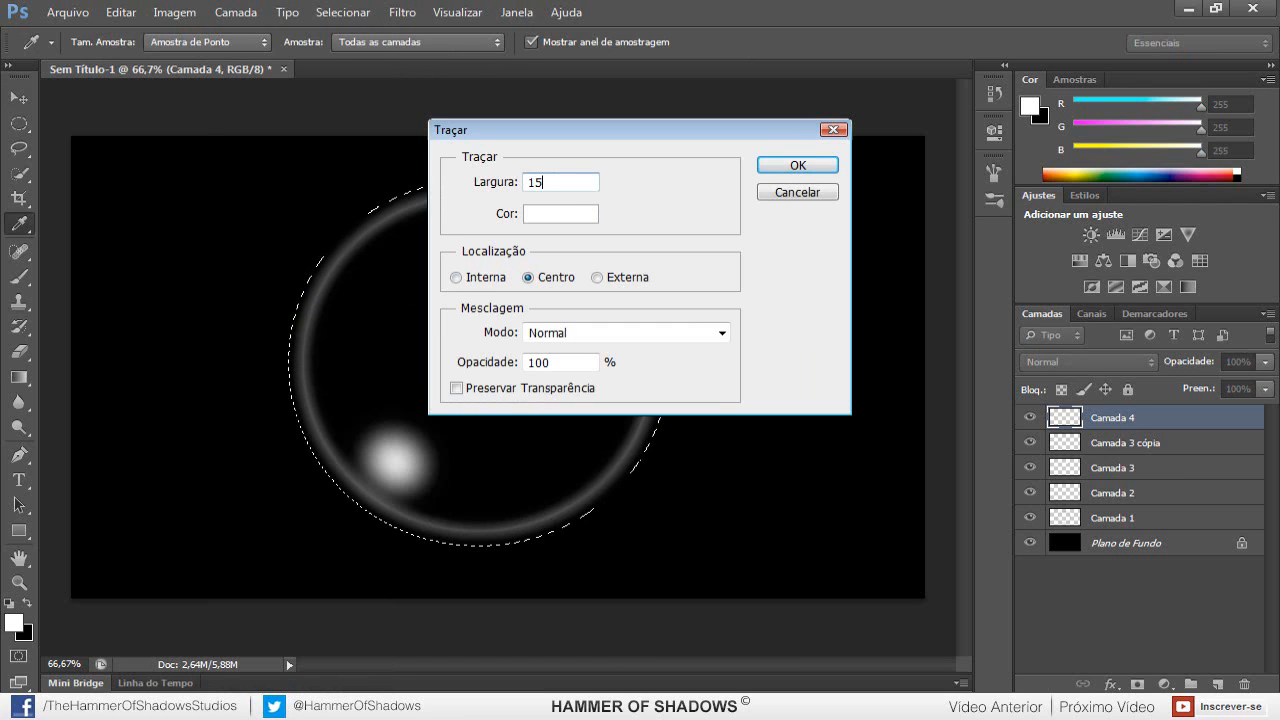
left_click(566, 210)
left_click_drag(763, 389, 588, 263)
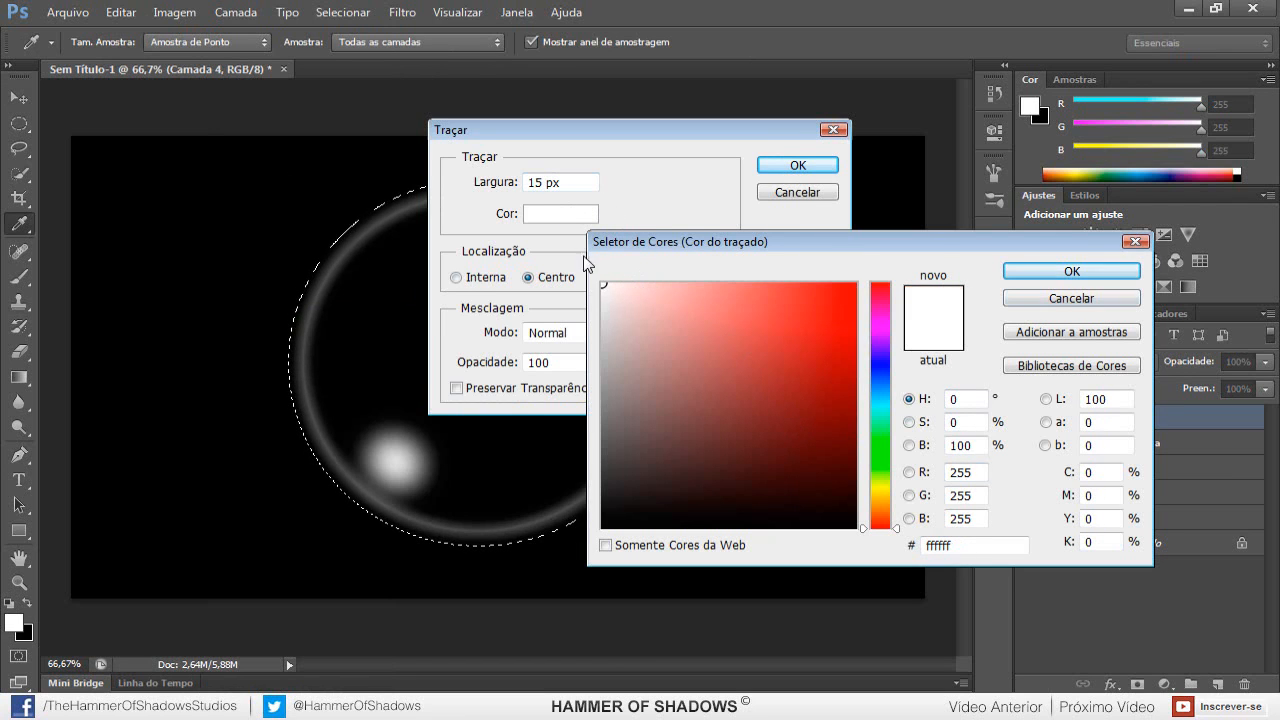
left_click(1068, 271)
left_click(806, 168)
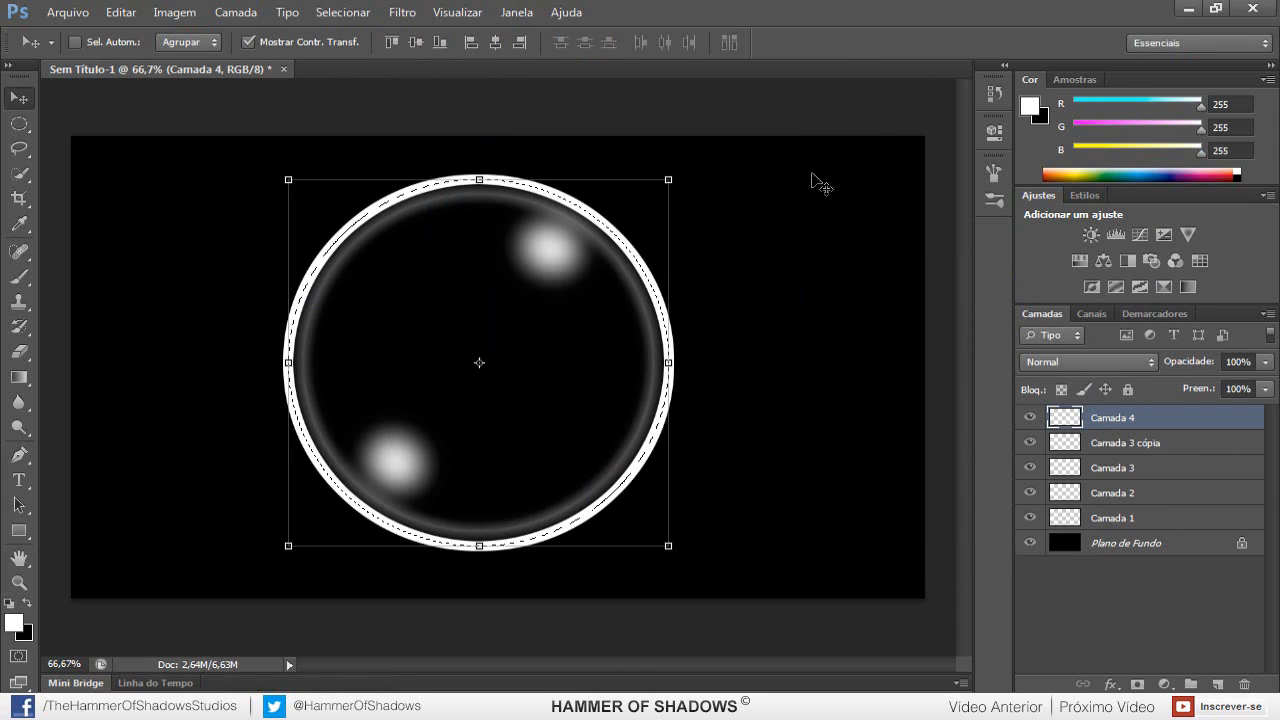
key("ctrl+d")
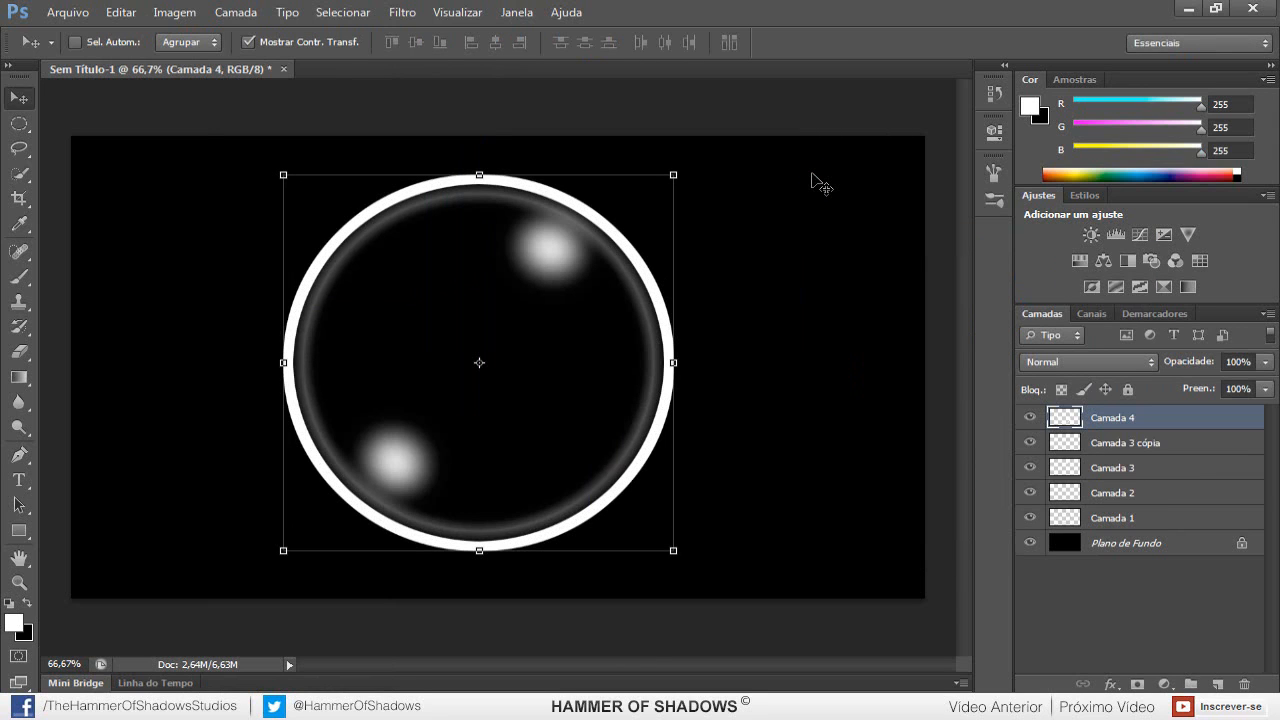
- Apply a Gaussian Blur with a 10 pixel radius to the white ring on Camada 4
left_click(402, 12)
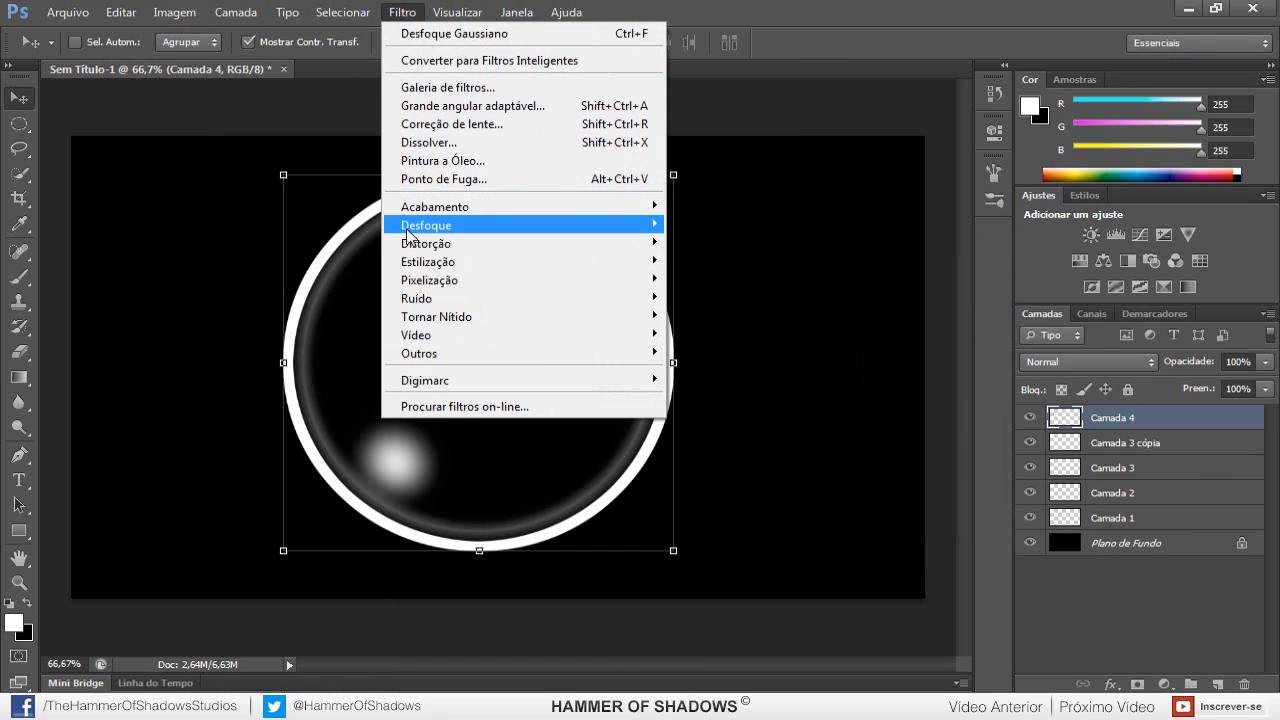
mouse_move(663, 233)
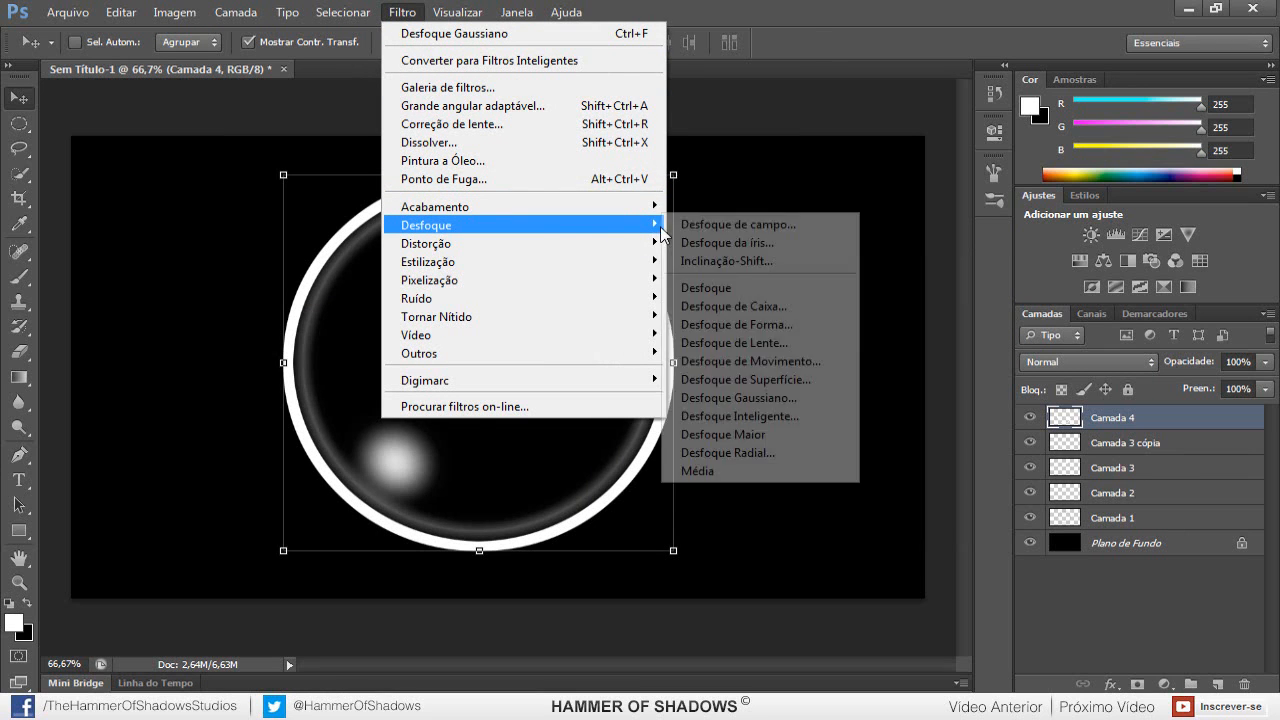
left_click(745, 397)
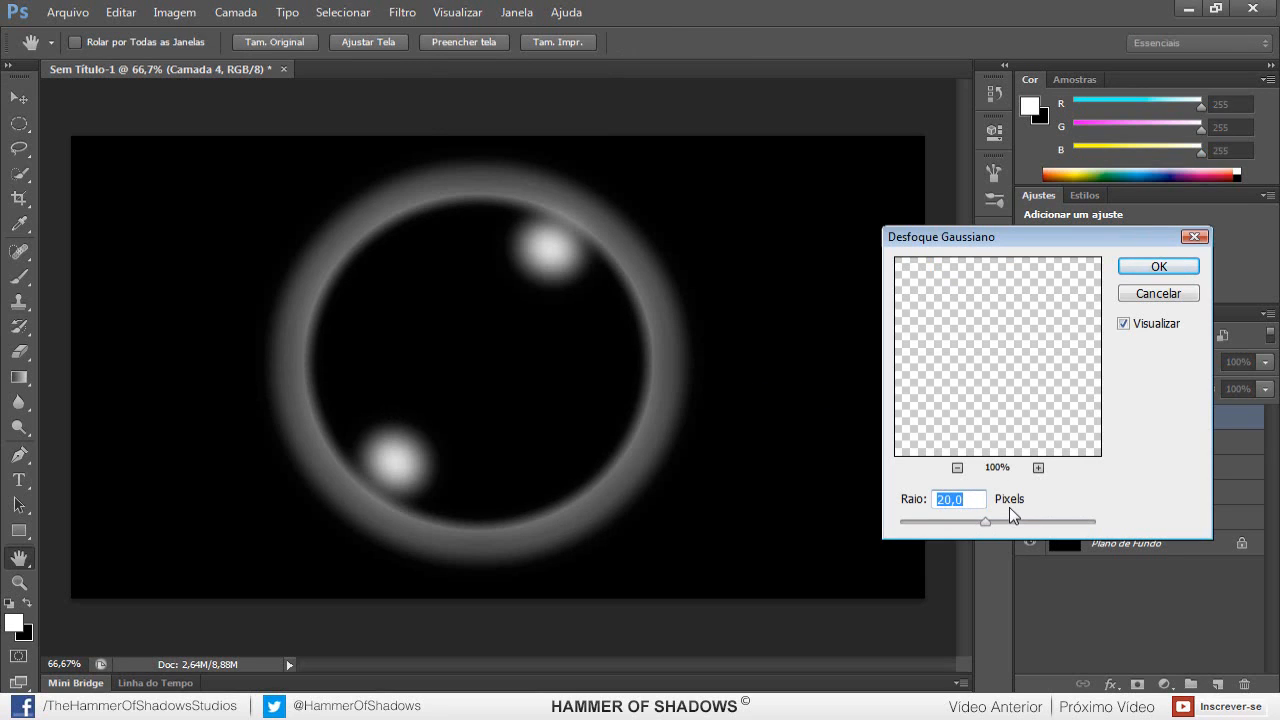
type("5")
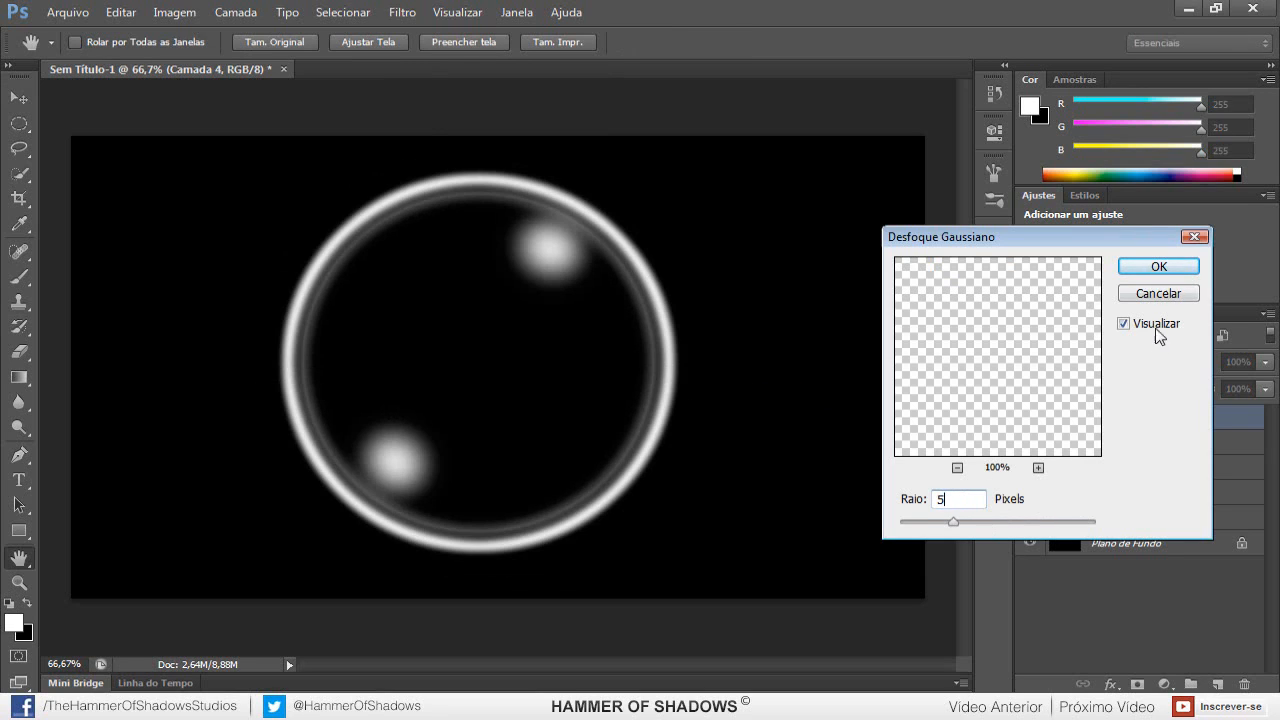
key("BackSpace")
type("10")
left_click(1155, 264)
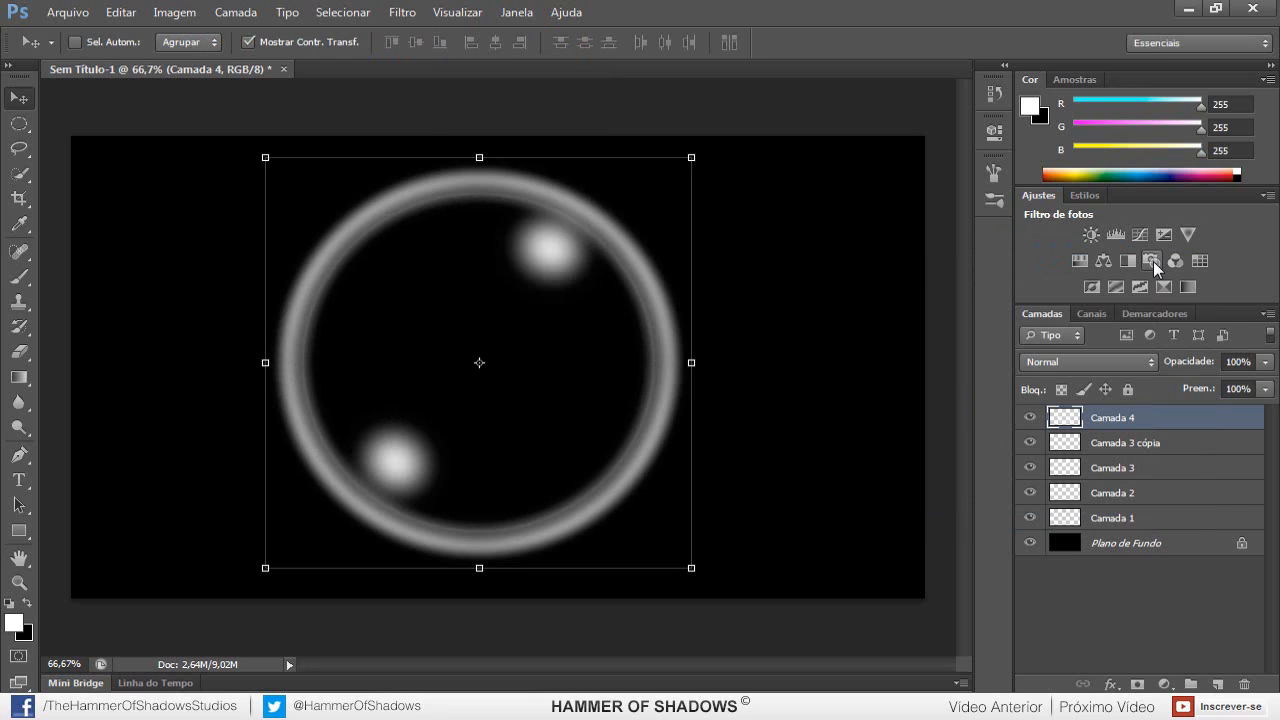
- Add a layer mask to Camada 4 and hide the ring's upper-left arc with a soft black 200 px brush
left_click(1137, 684)
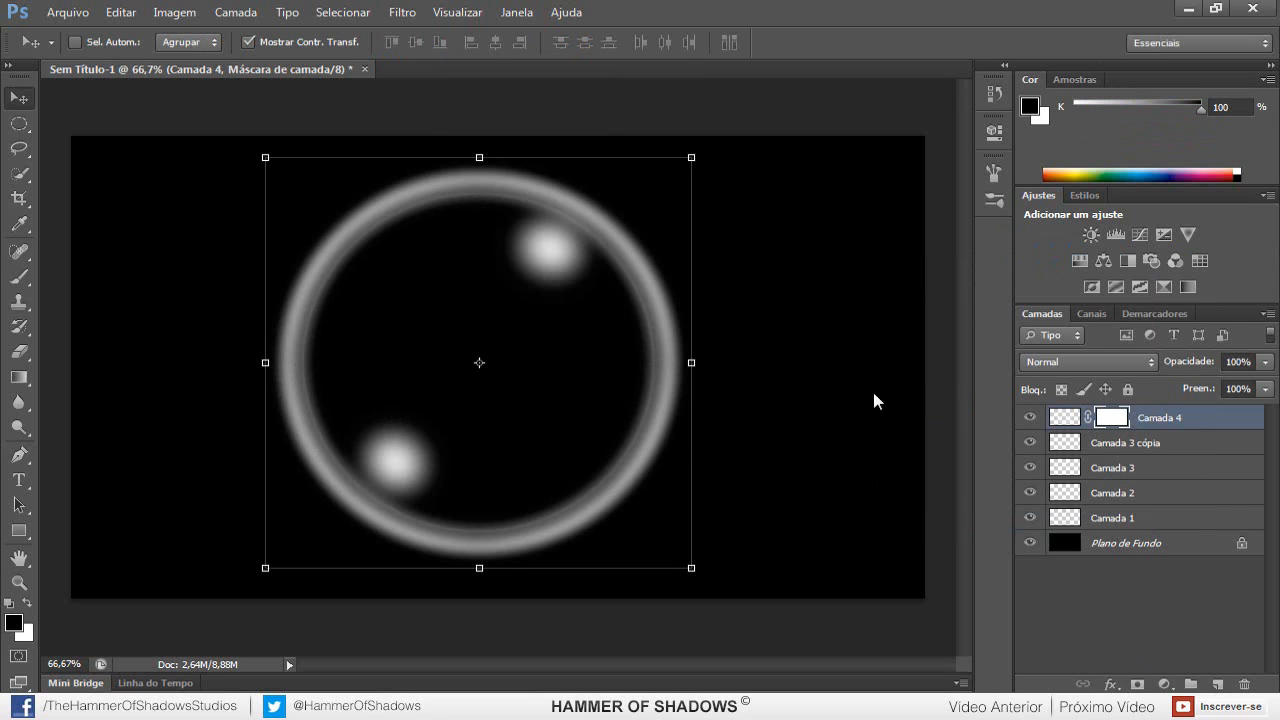
key("b")
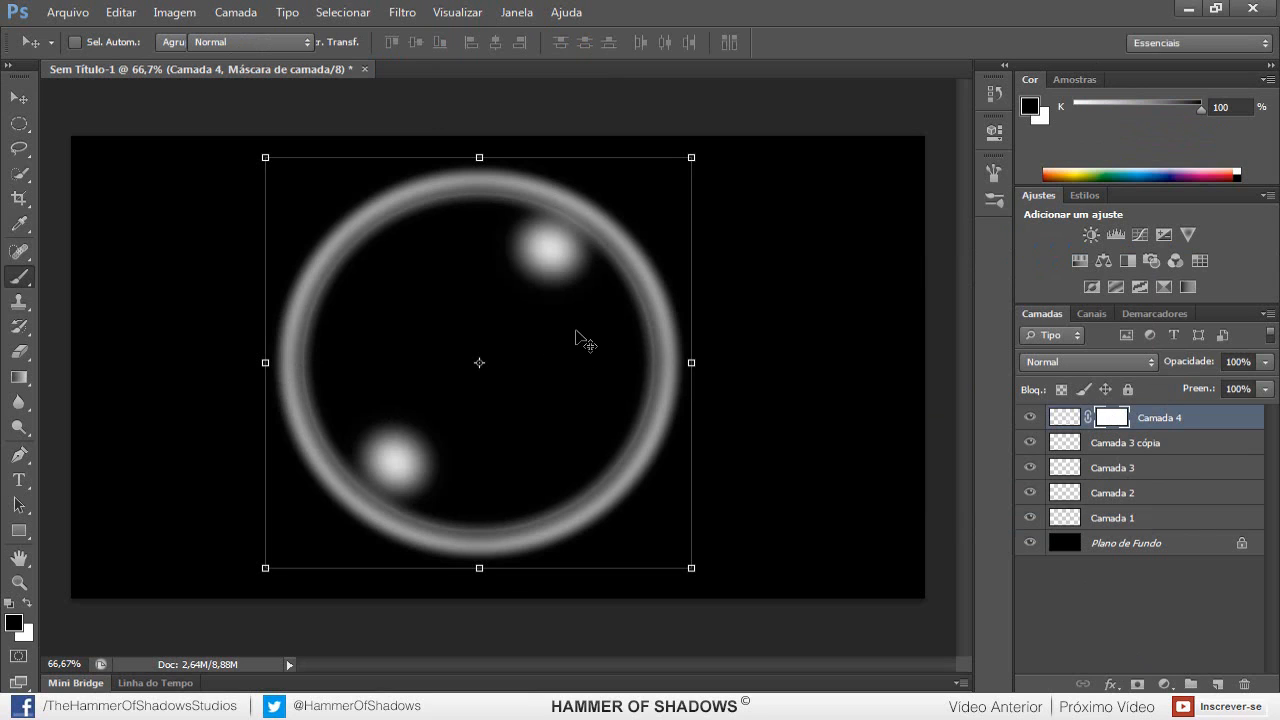
key("bracketright")
key("bracketright")
key("bracketright")
key("bracketright")
key("bracketright")
key("bracketright")
key("bracketright")
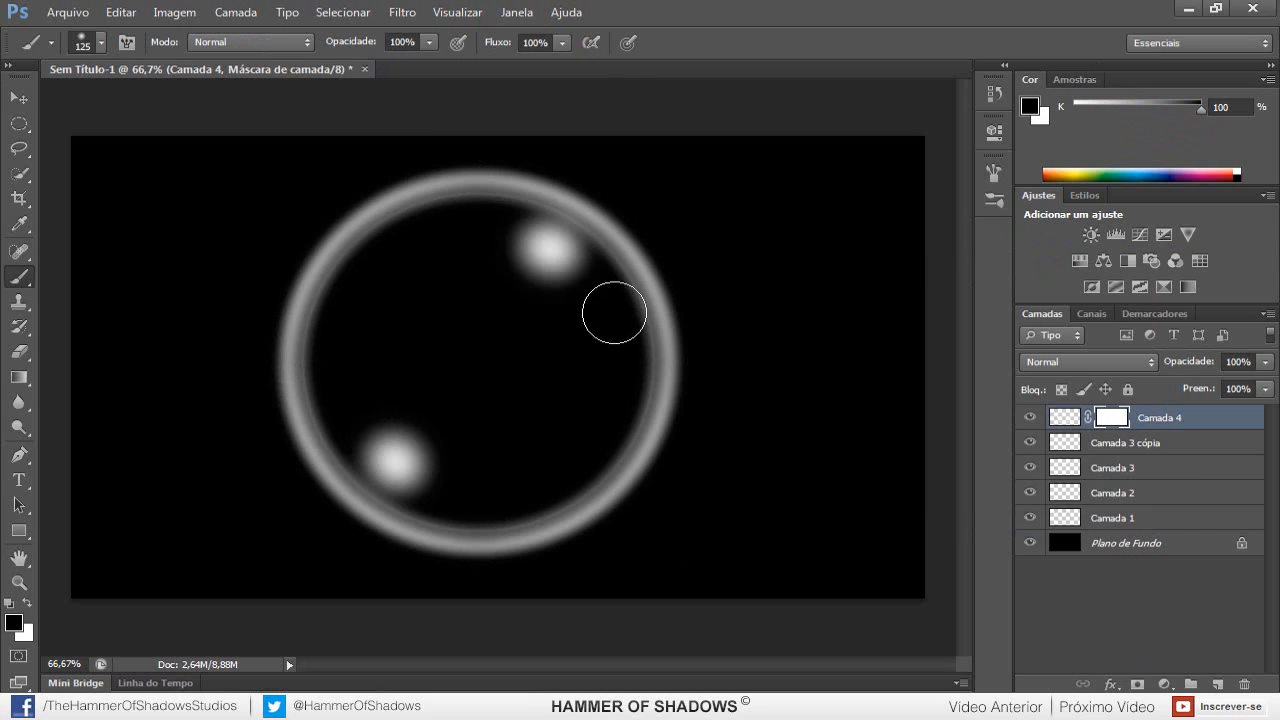
mouse_move(578, 204)
left_mouse_down()
mouse_move(447, 191)
mouse_move(346, 209)
mouse_move(269, 346)
mouse_move(256, 405)
mouse_move(267, 438)
left_mouse_up()
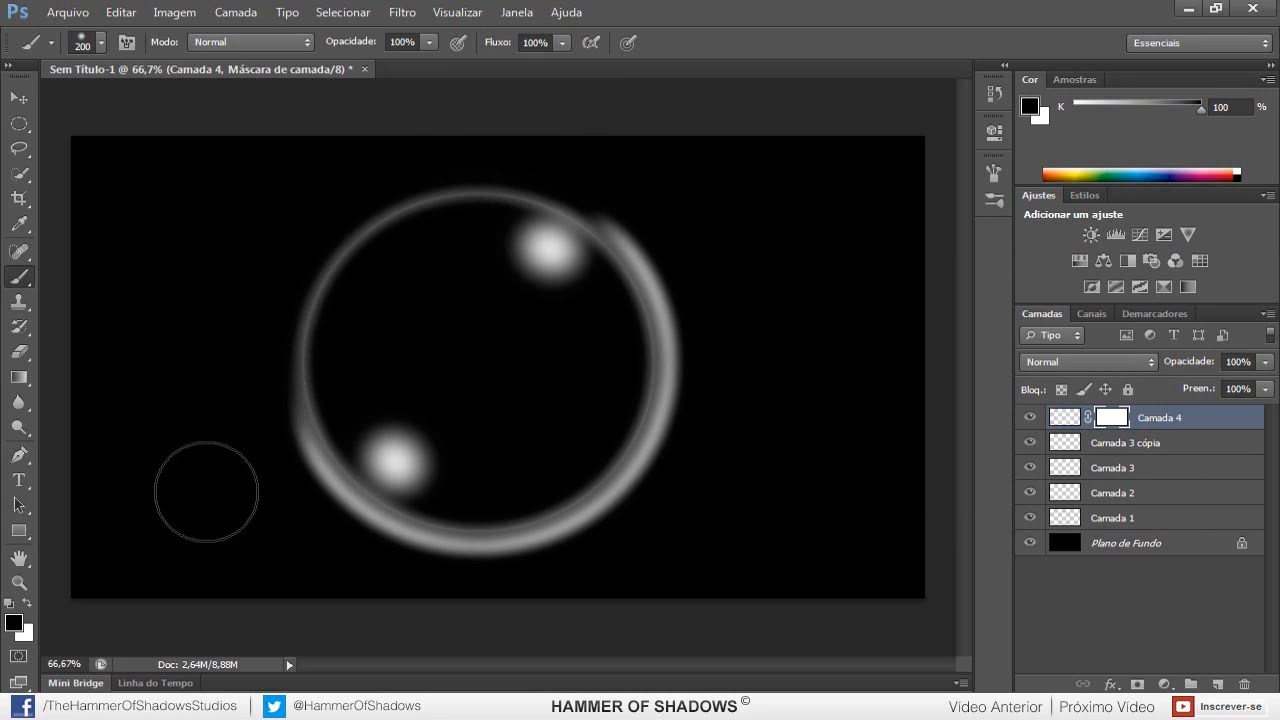
- Mask out the ring's right side with black, and fade the remaining lower-left arc at 32% brush opacity
left_click_drag(590, 206, 642, 229)
mouse_move(650, 305)
left_mouse_down()
mouse_move(600, 551)
mouse_move(443, 609)
mouse_move(534, 586)
mouse_move(705, 422)
left_mouse_up()
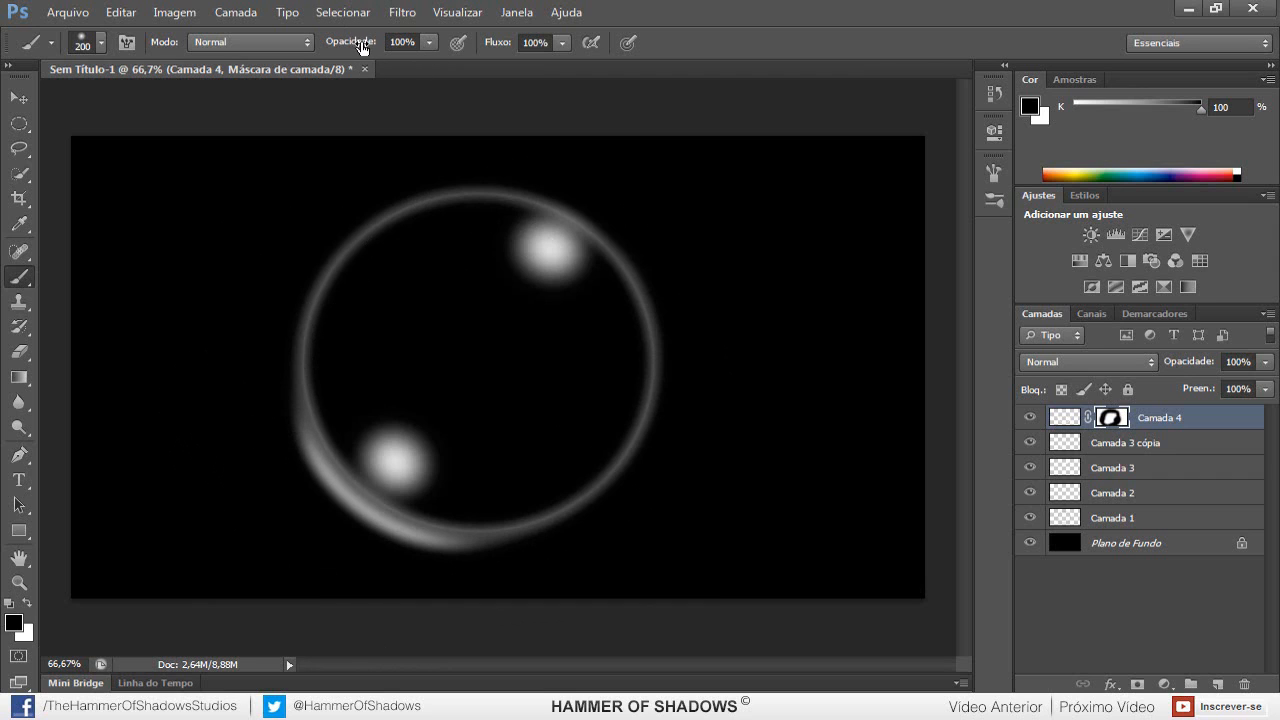
left_click_drag(366, 44, 318, 44)
mouse_move(563, 523)
left_mouse_down()
mouse_move(397, 516)
mouse_move(274, 341)
left_mouse_up()
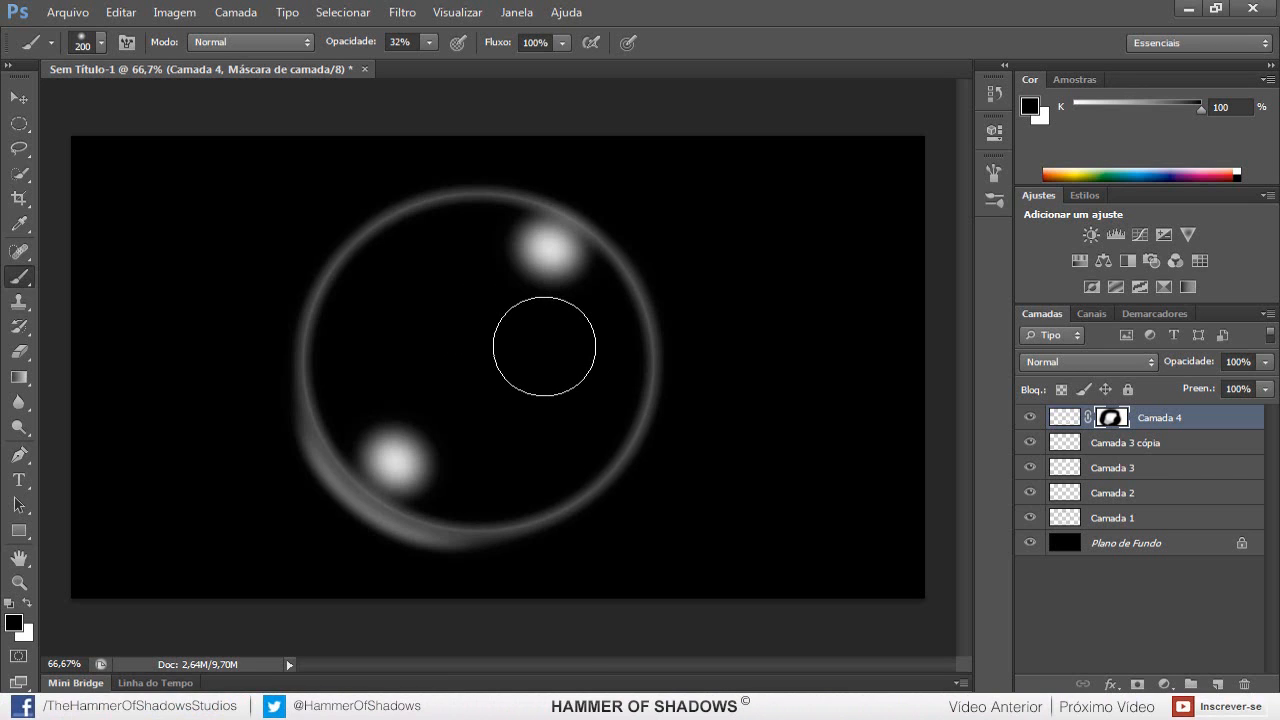
- Stamp all visible layers into a new layer above Camada 4 and invert its colours
key("ctrl+shift+alt+e")
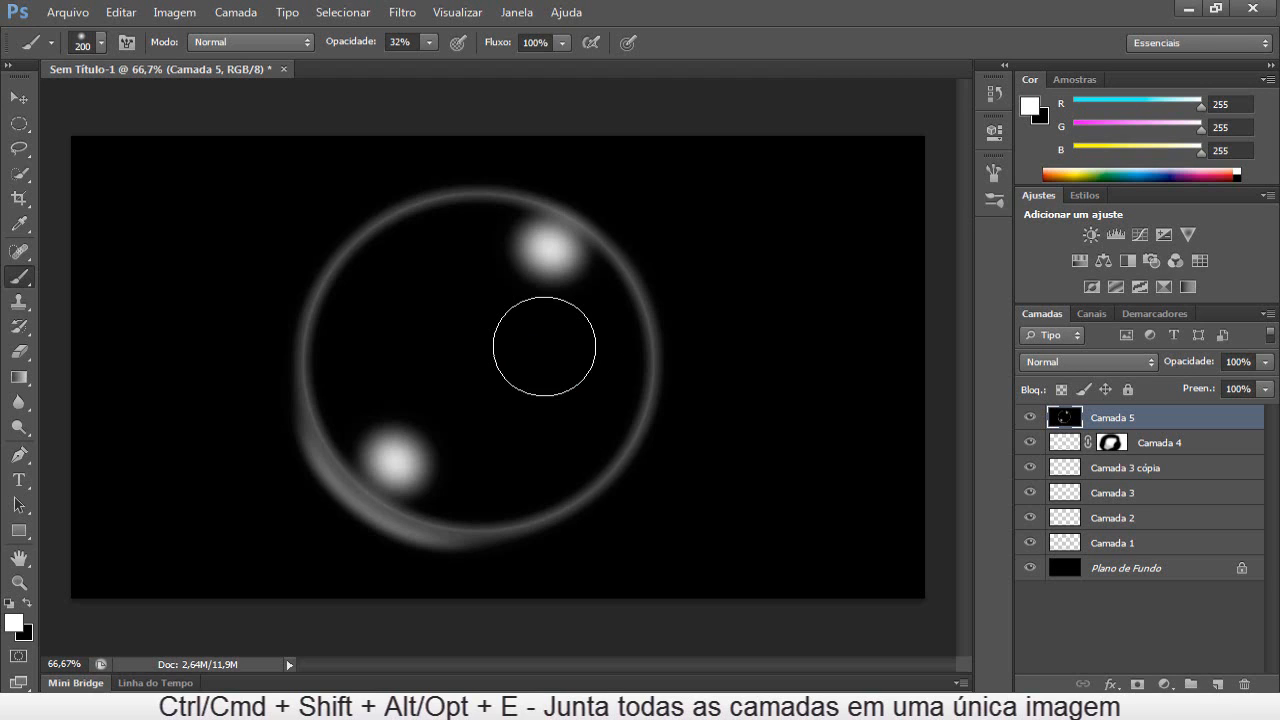
key("ctrl+i")
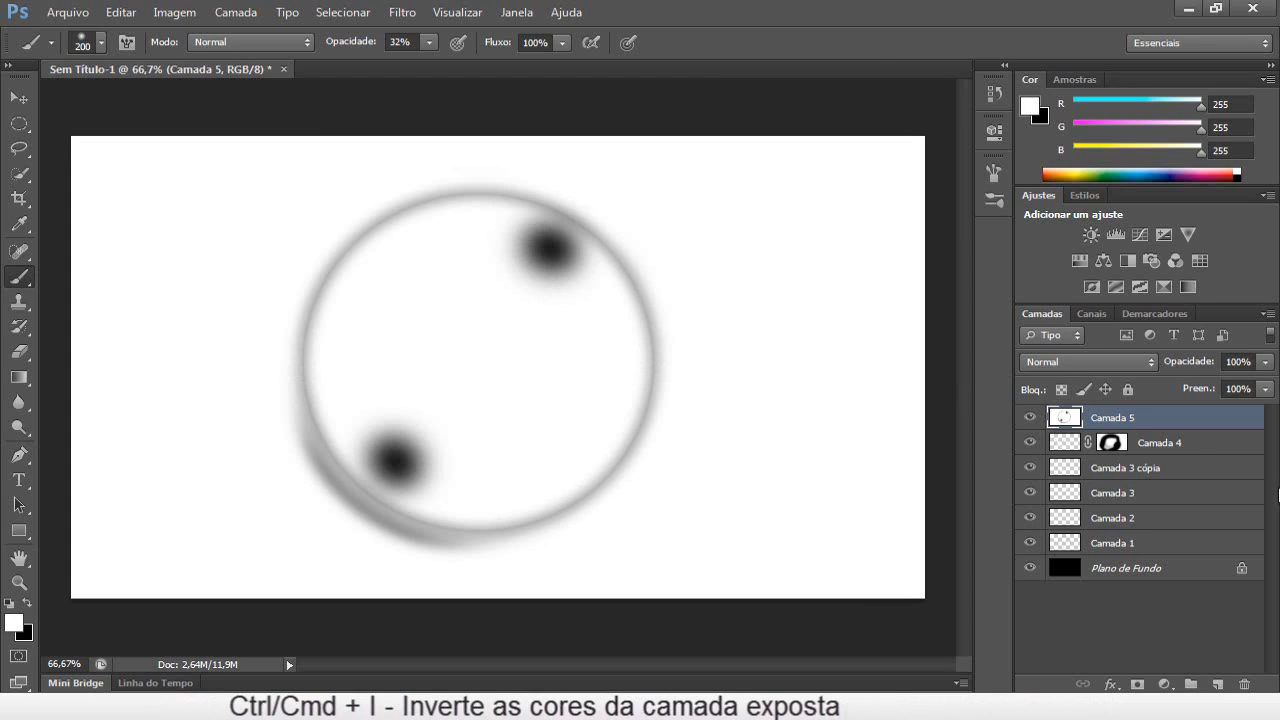
left_click(1184, 447)
key("v")
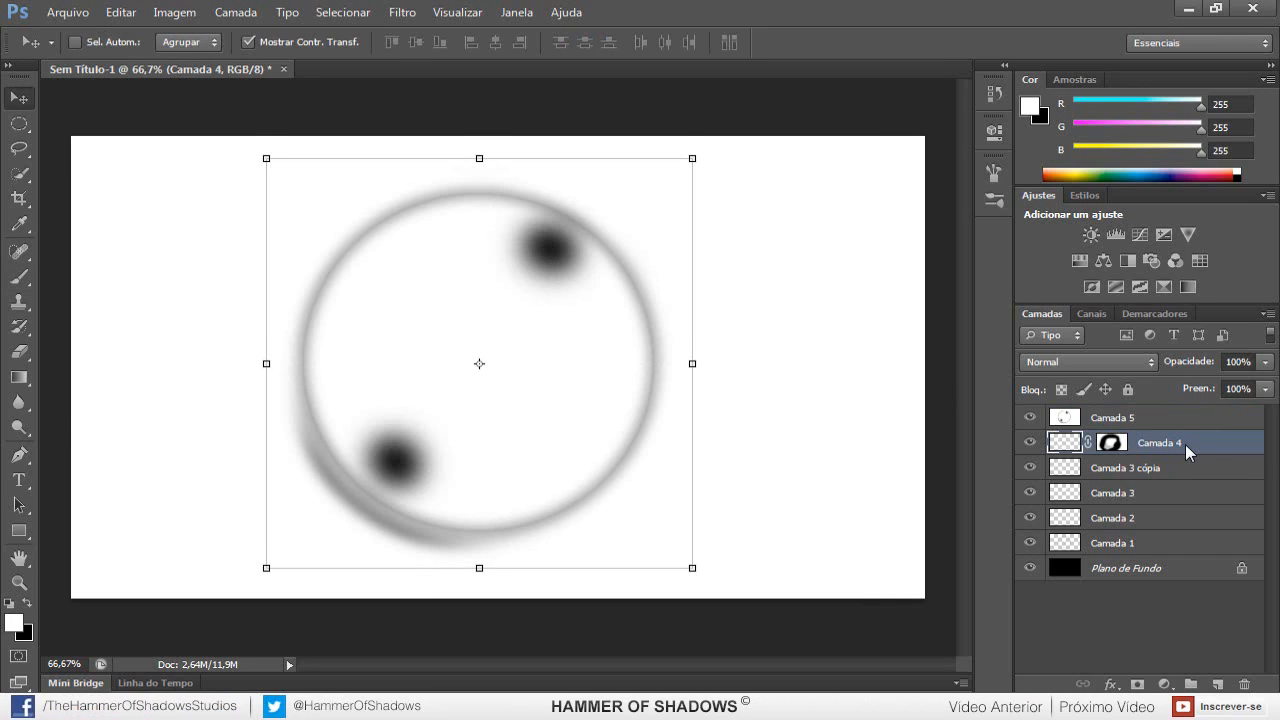
- Define a brush preset from the inverted bubble on Camada 5, named "HMS - Pincel Bolha"
left_click(1172, 423)
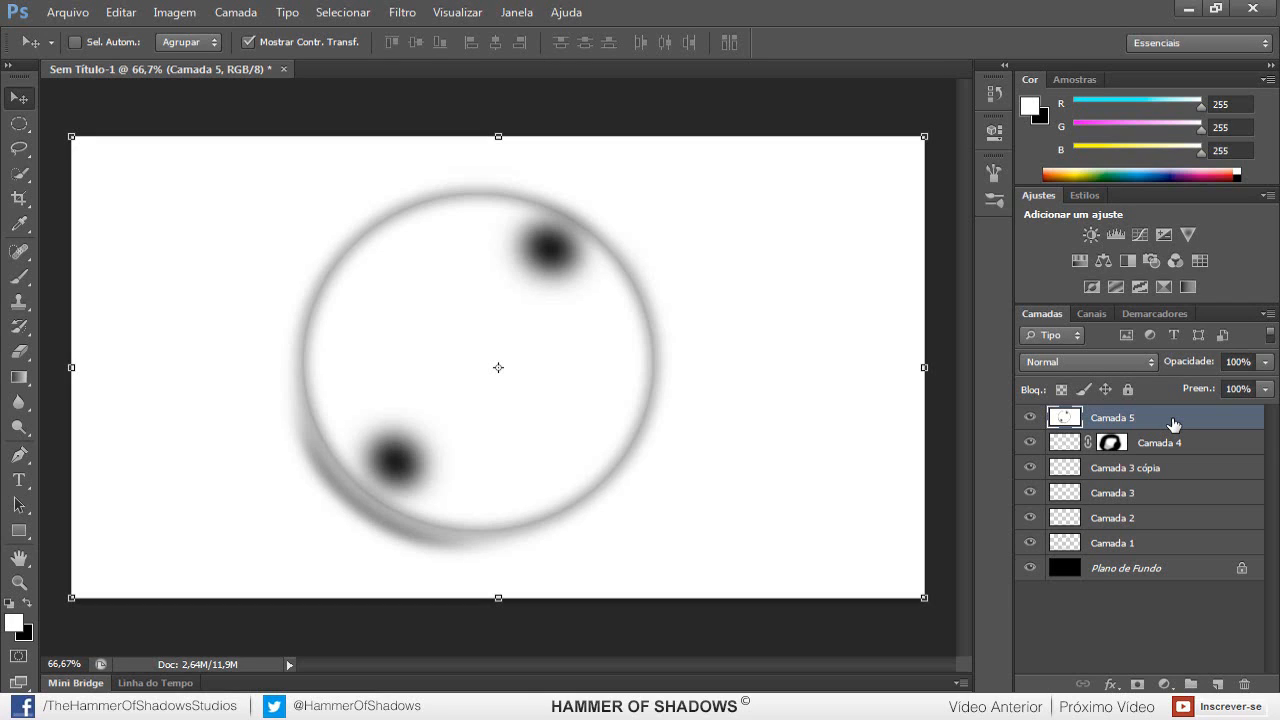
left_click(121, 12)
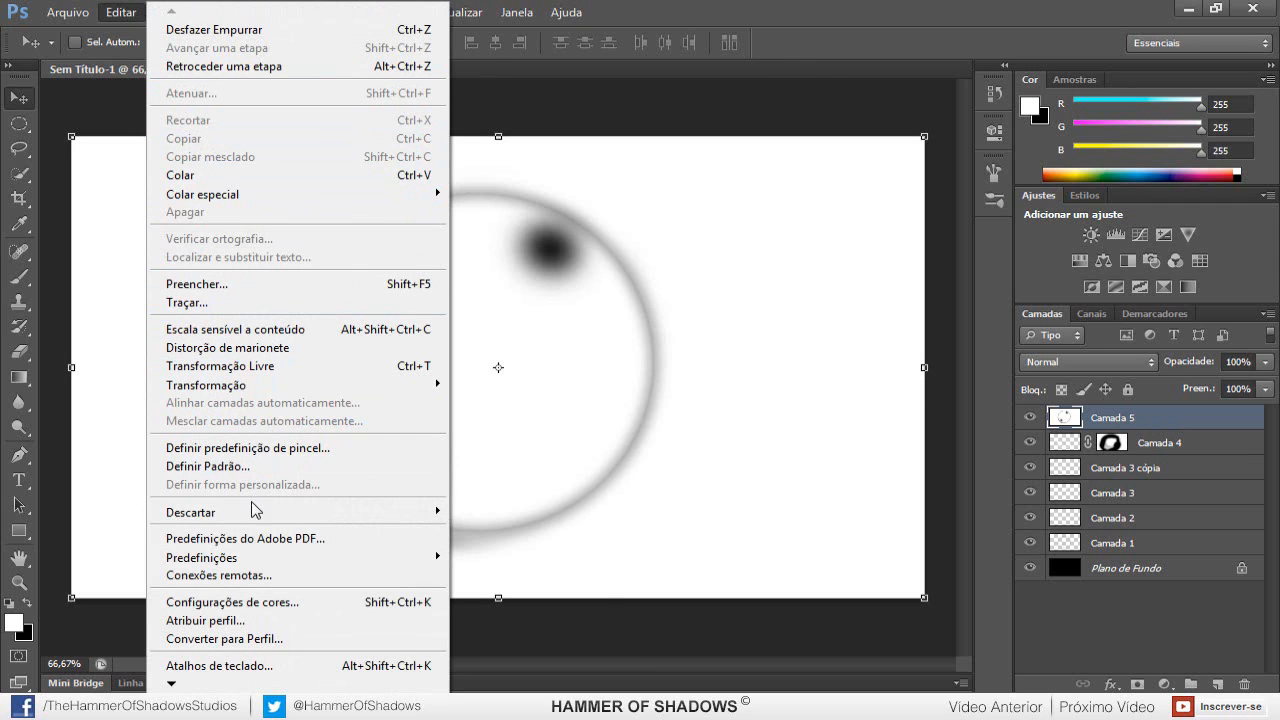
left_click(254, 450)
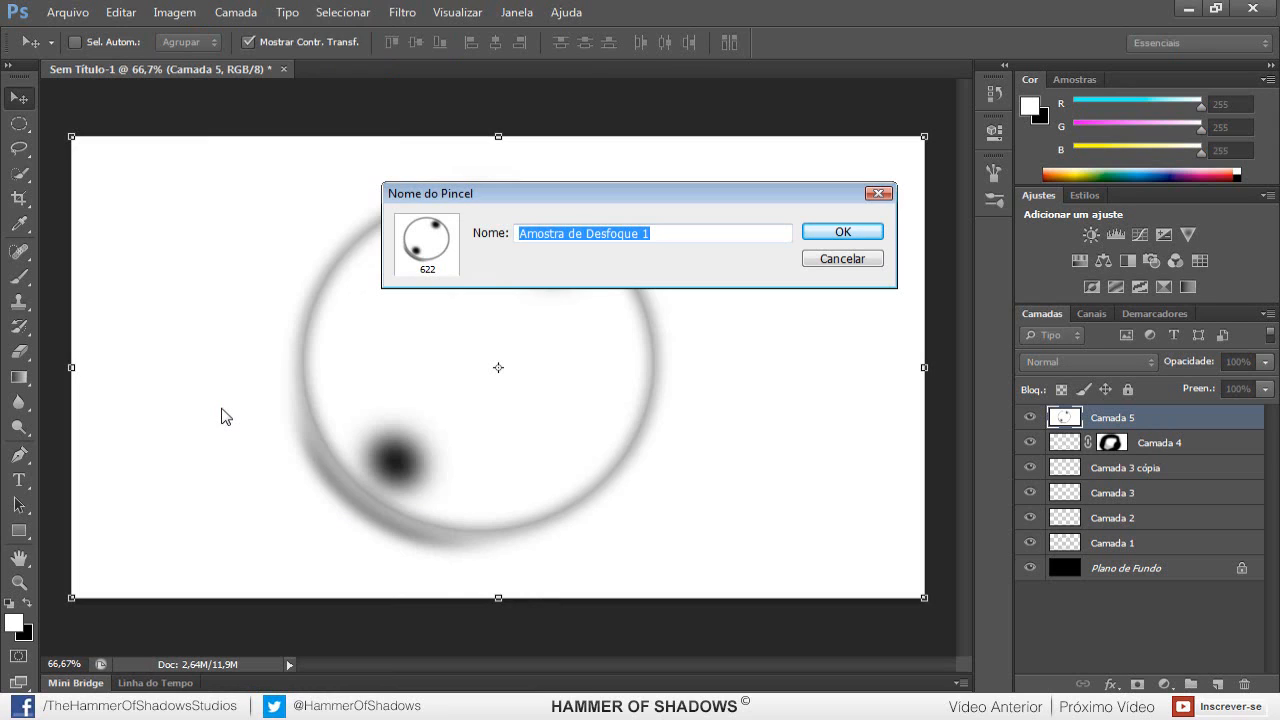
type("HMS - Pi")
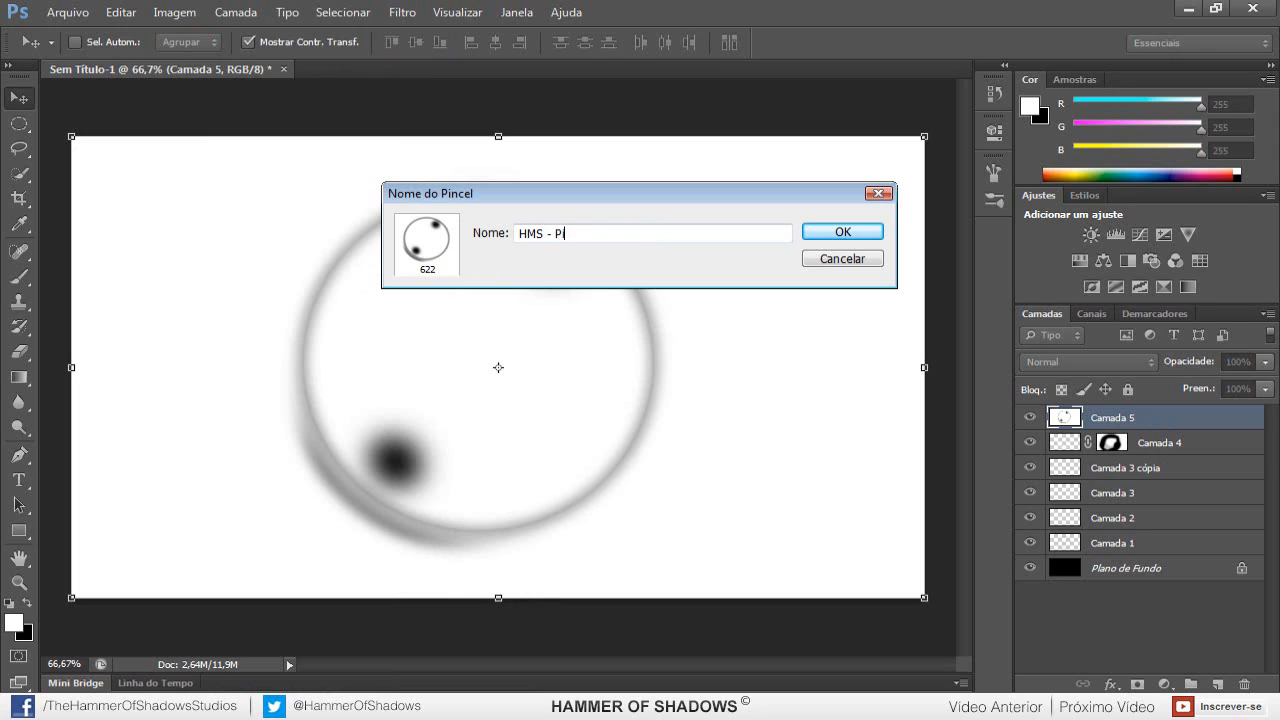
type("ncel olha")
key("BackSpace")
key("BackSpace")
key("BackSpace")
key("BackSpace")
type("Bolha")
key("Return")
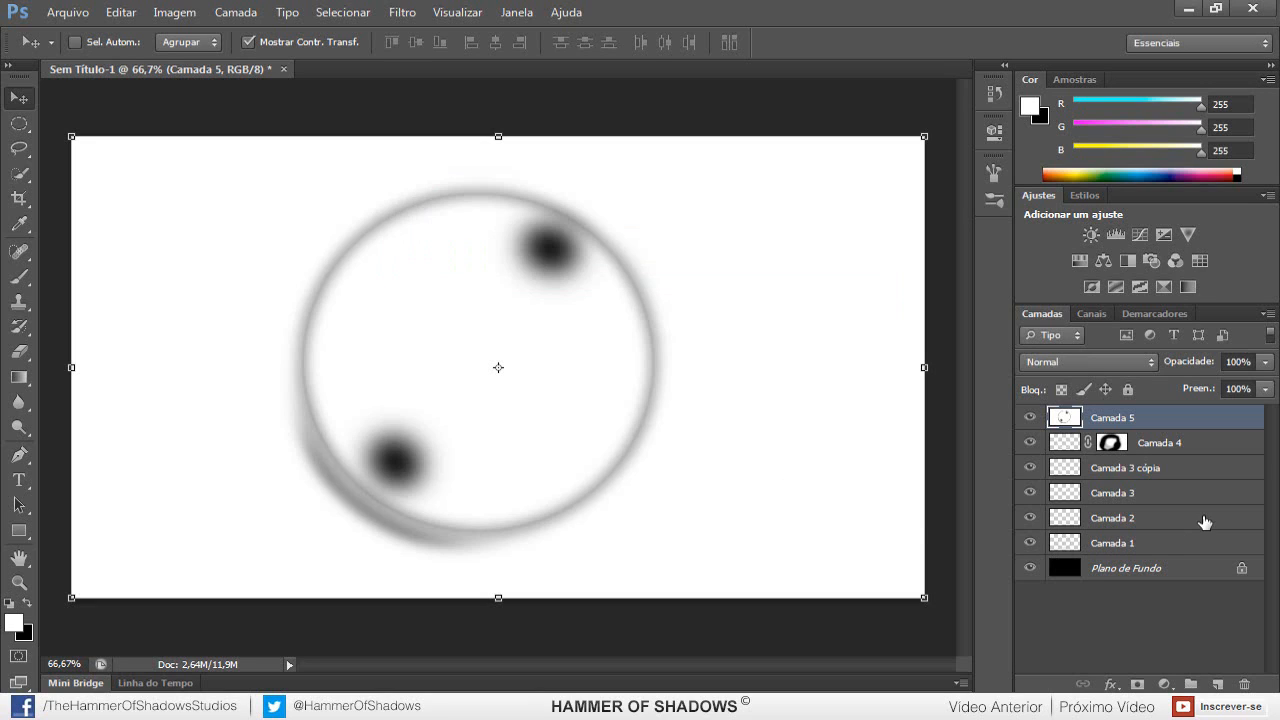
- Add a new layer above Camada 5 and fill it with the default black foreground colour
key("ctrl+shift+alt+n")
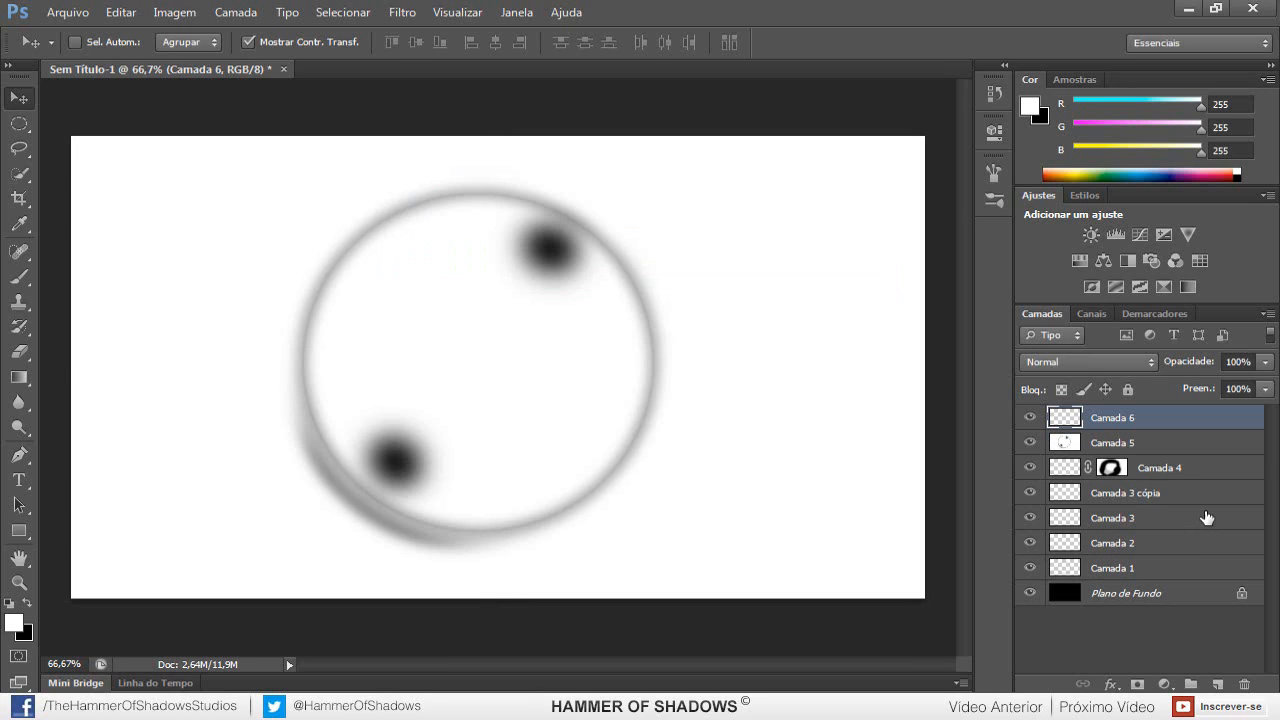
key("d")
key("alt+BackSpace")
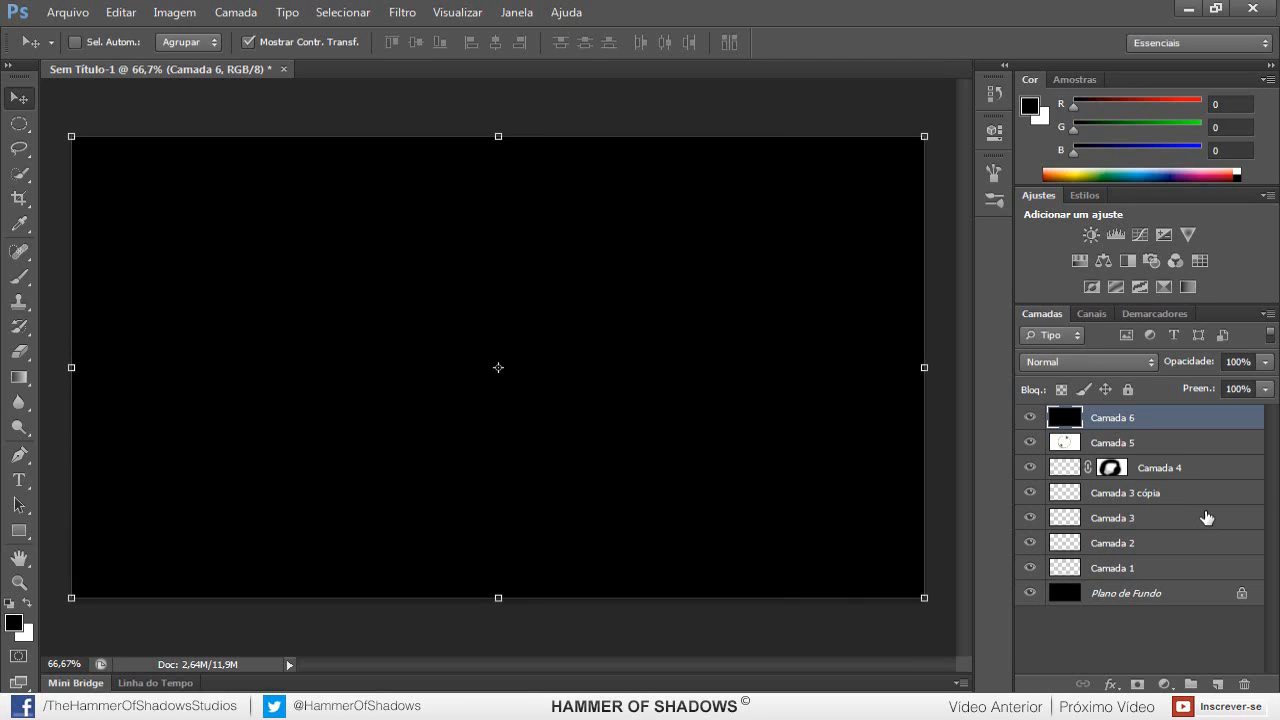
- Choose the new 598 px bubble brush, switch the foreground colour to white and reduce the brush size to 300 px
key("b")
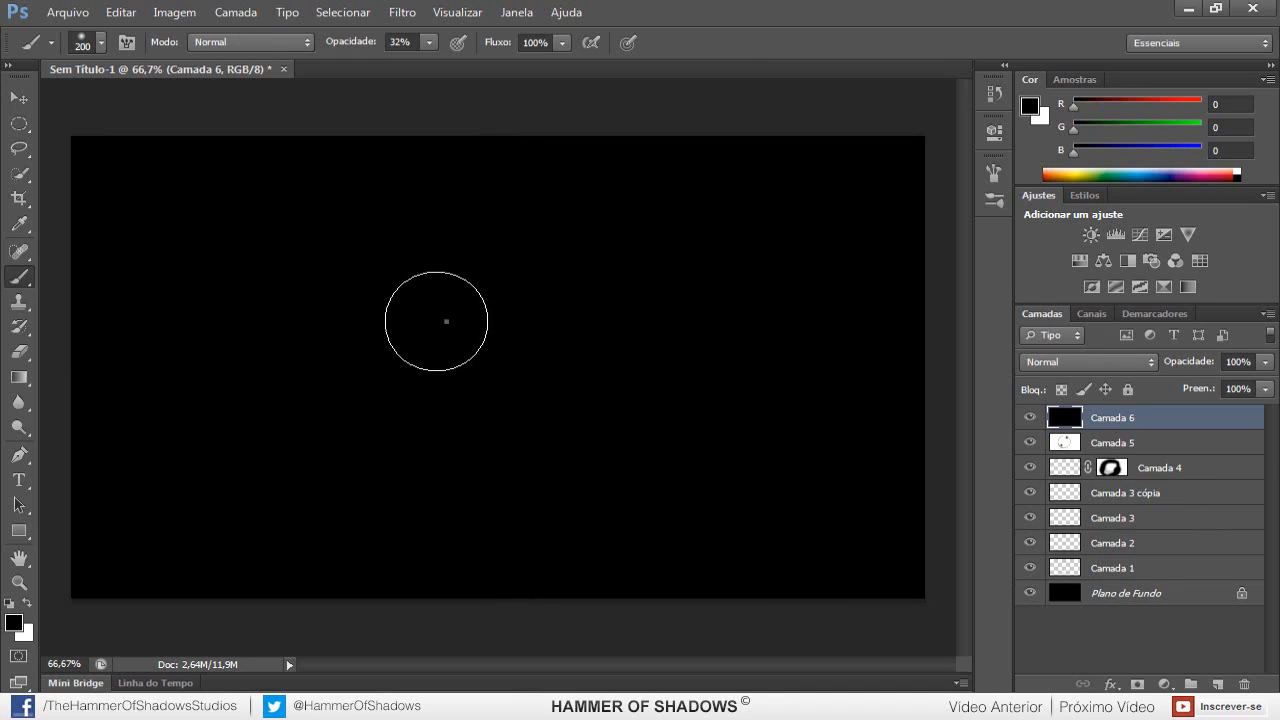
right_click(443, 320)
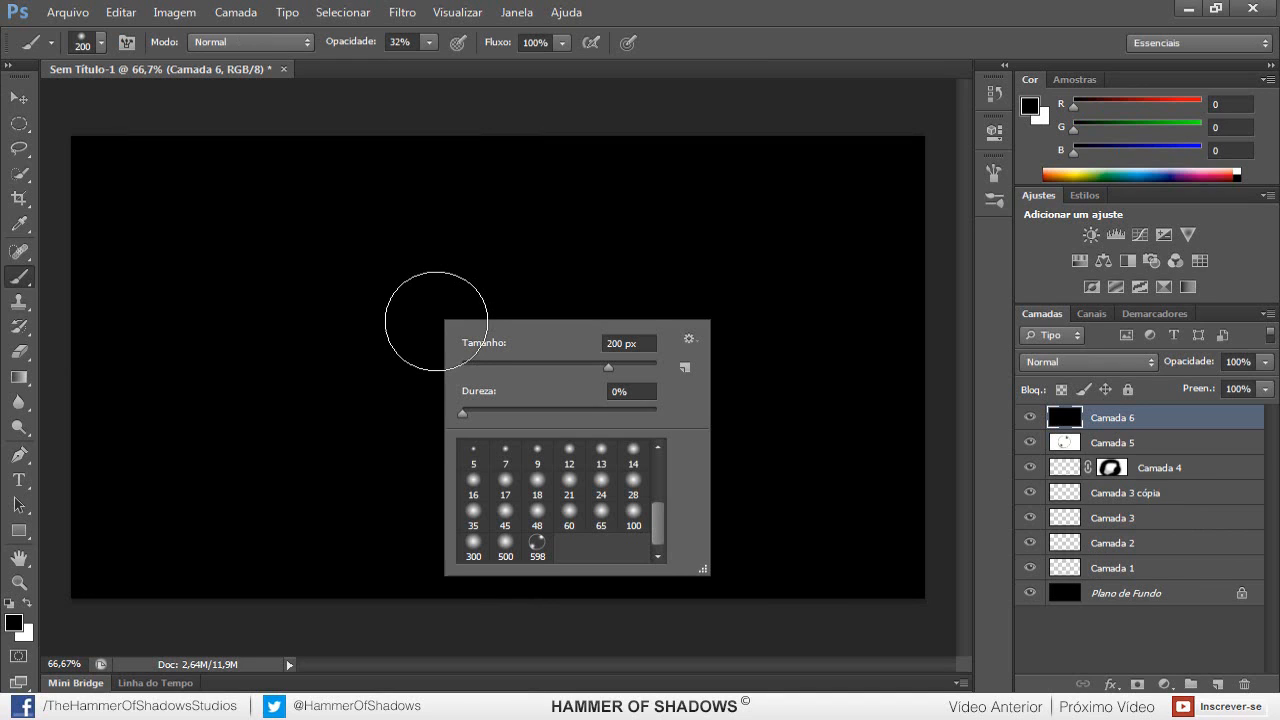
left_click(538, 543)
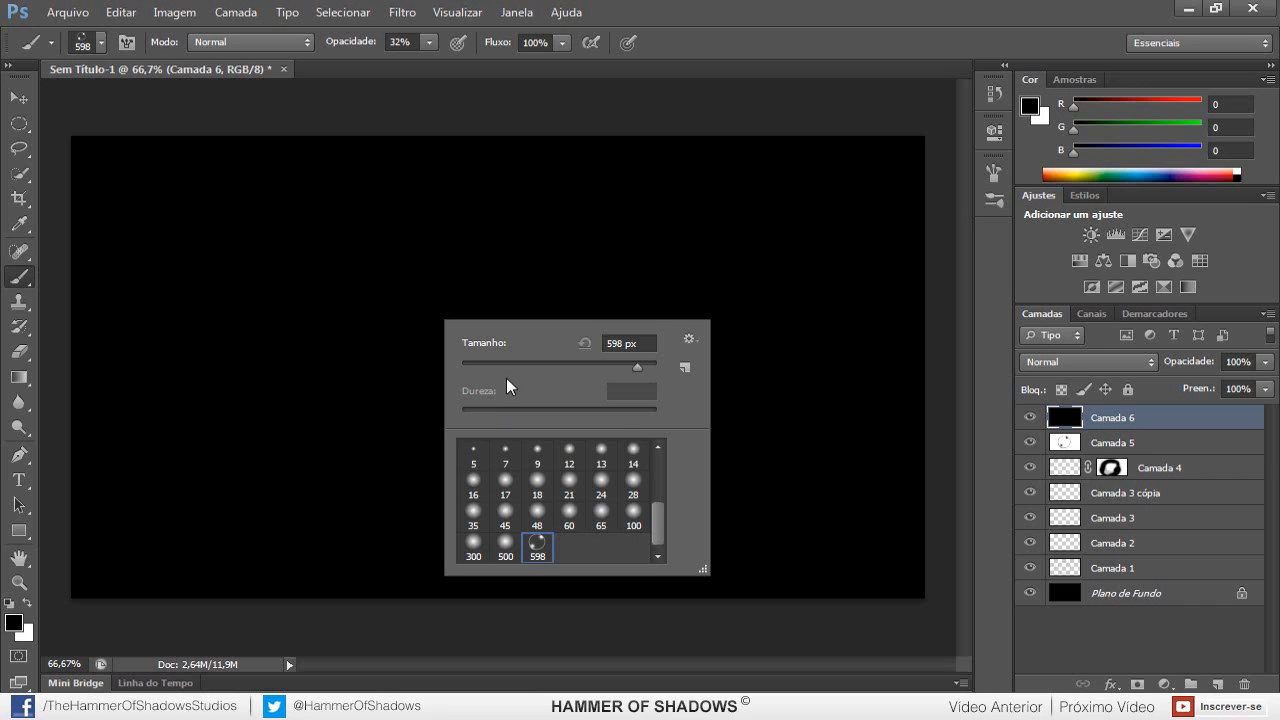
key("Return")
key("x")
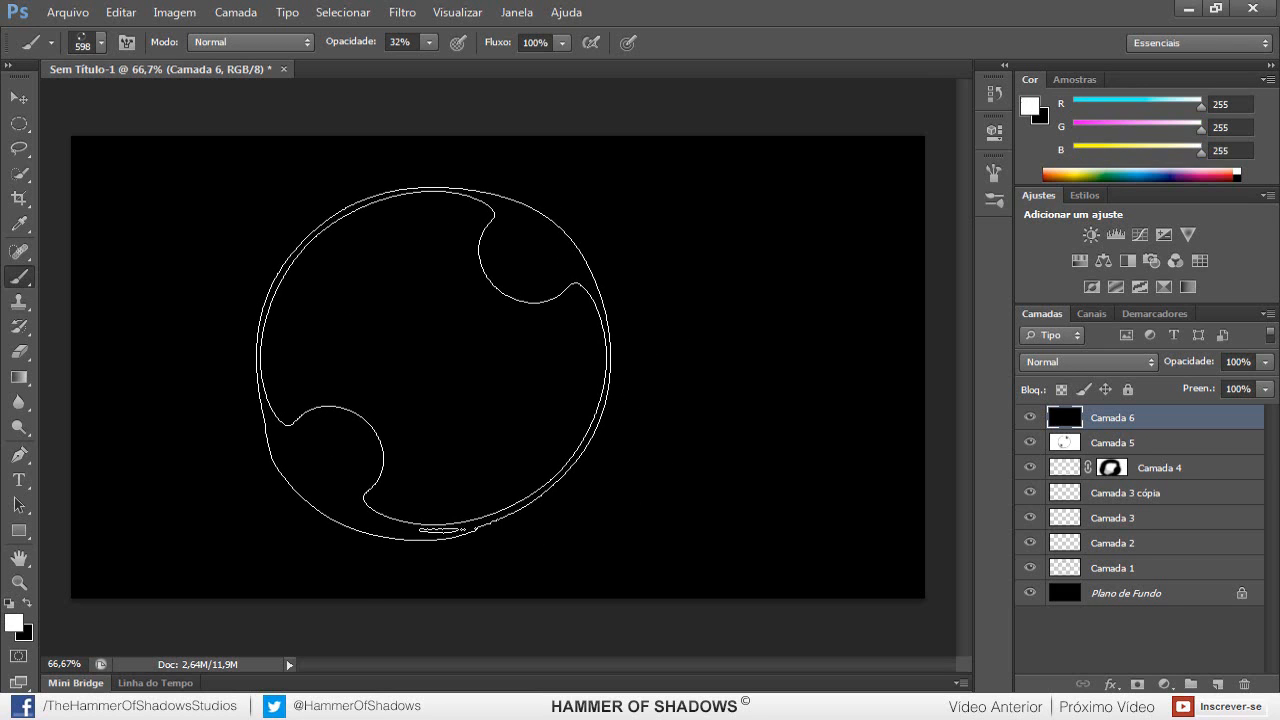
key("bracketleft")
key("bracketleft")
key("bracketleft")
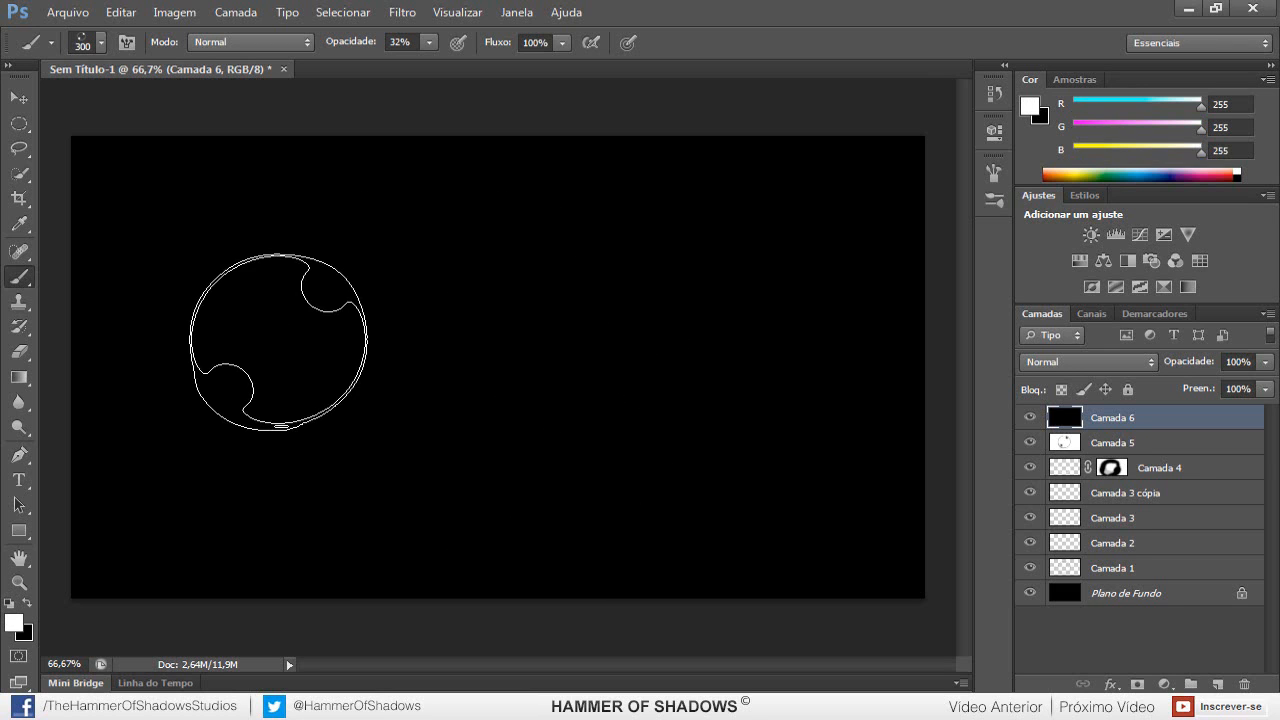
- Enable Shape Dynamics and Scattering for the bubble brush, and reduce its size to 200 px
left_click(990, 173)
left_click(543, 221)
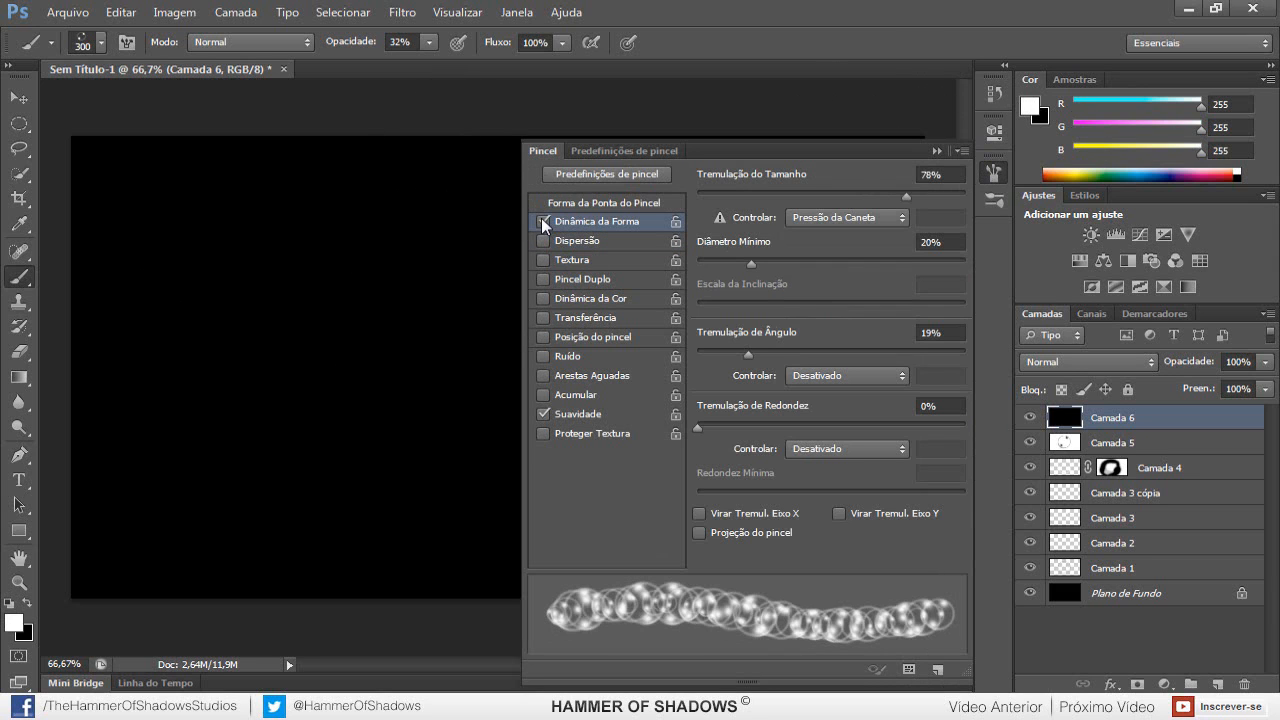
left_click(576, 240)
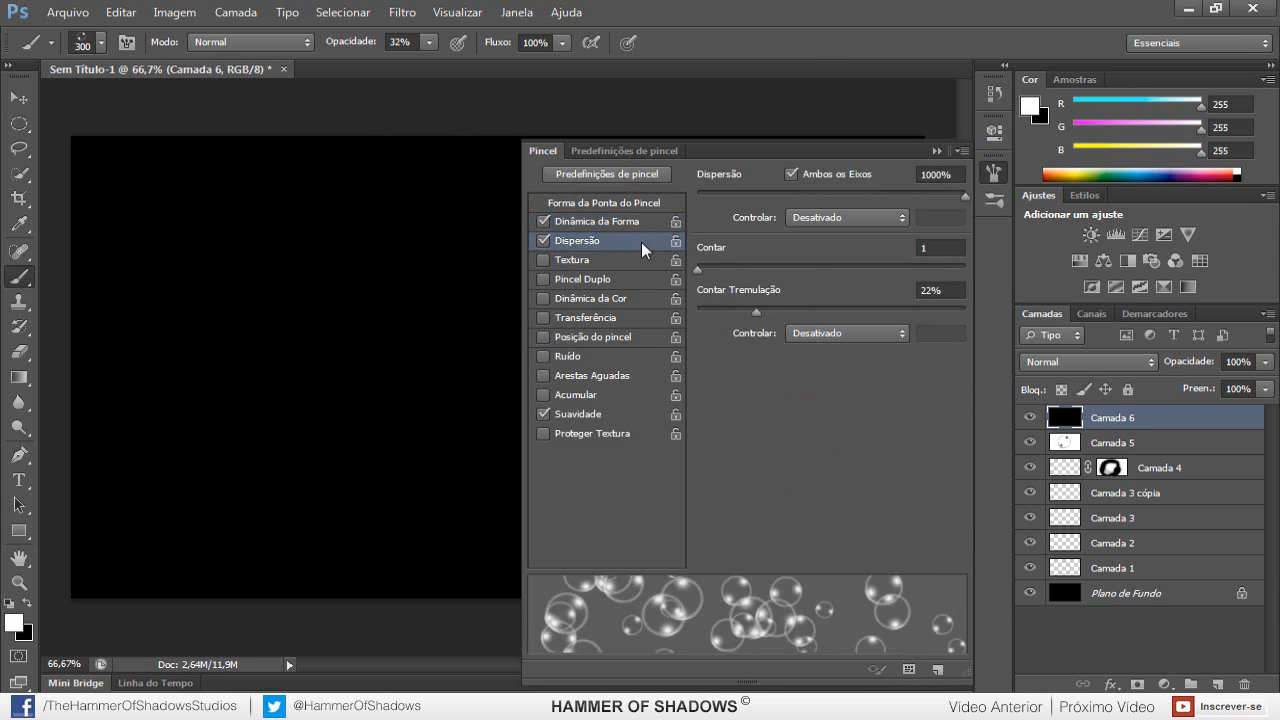
left_click(543, 221)
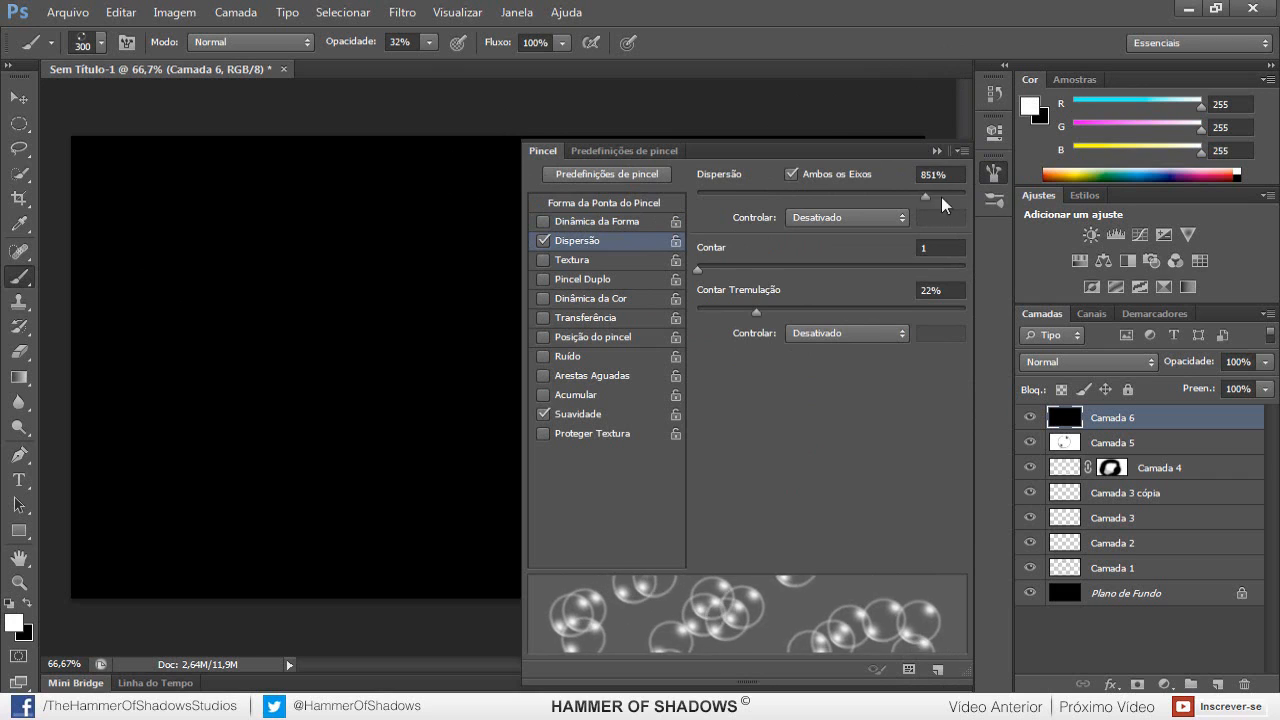
left_click(563, 220)
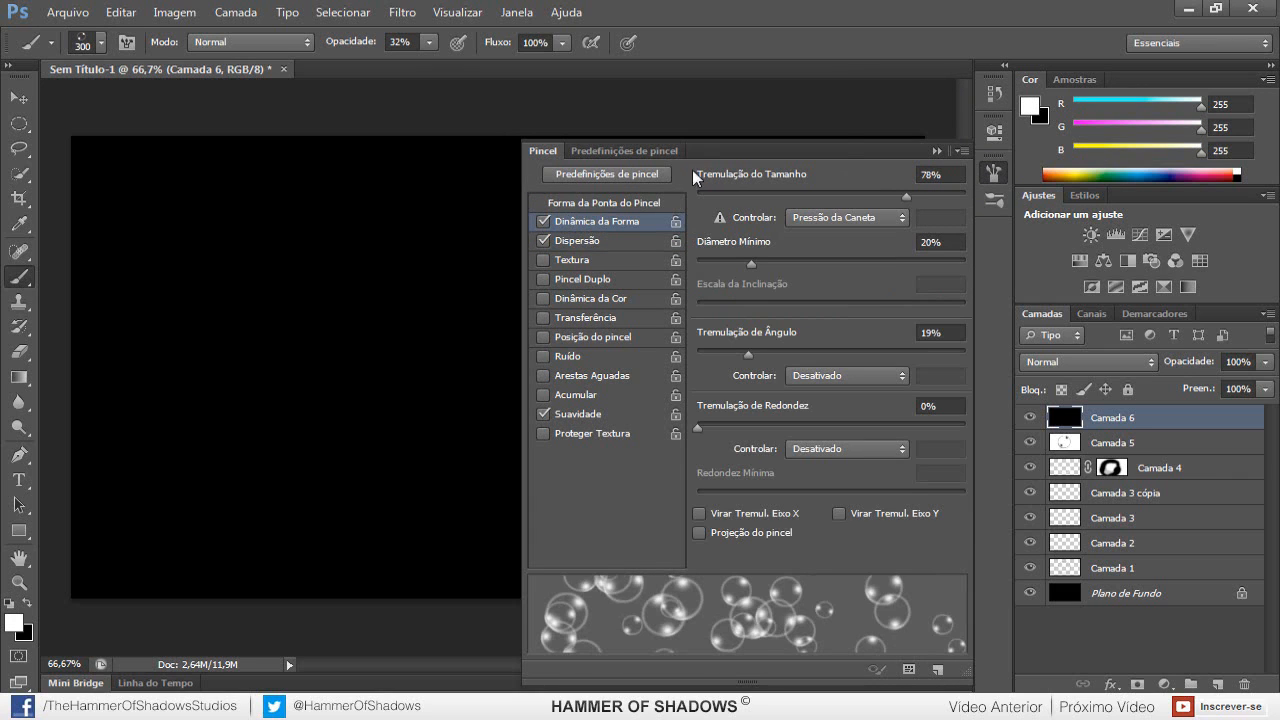
left_click(937, 150)
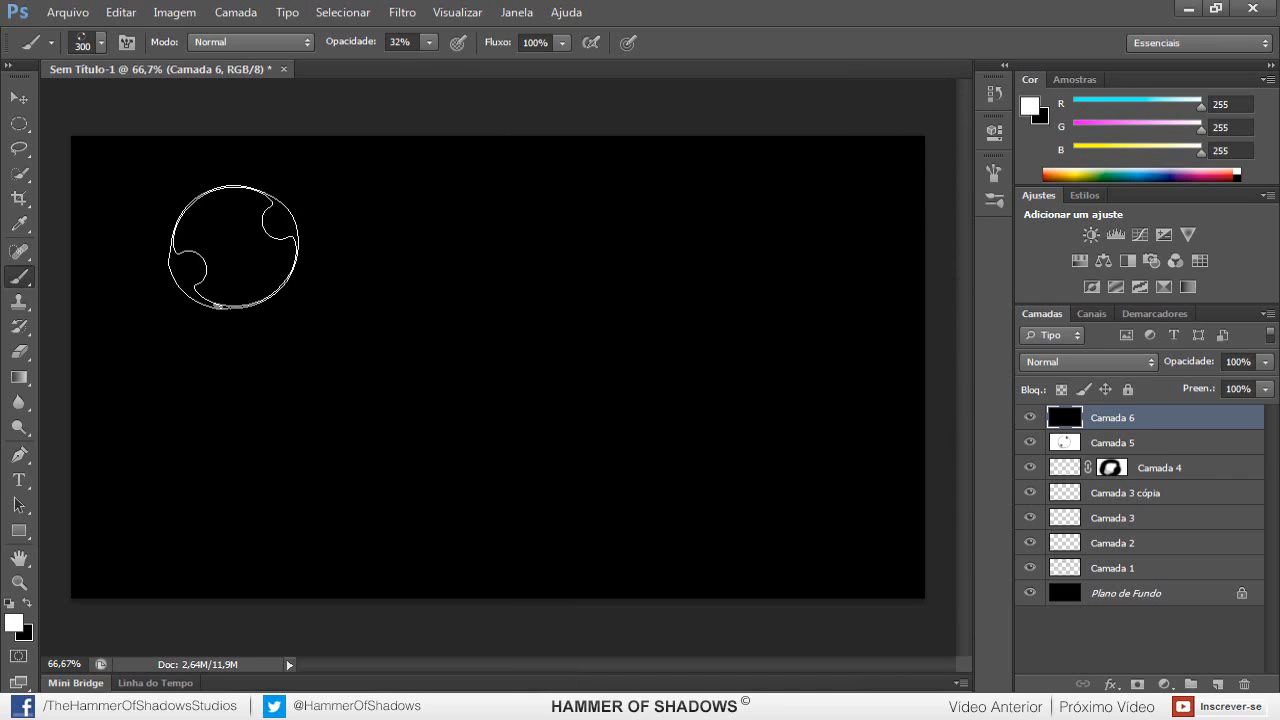
key("bracketleft")
mouse_move(211, 246)
left_mouse_down()
mouse_move(247, 330)
mouse_move(286, 372)
mouse_move(442, 386)
mouse_move(552, 306)
left_mouse_up()
key("ctrl+alt+z")
key("ctrl+alt+z")
key("ctrl+alt+z")
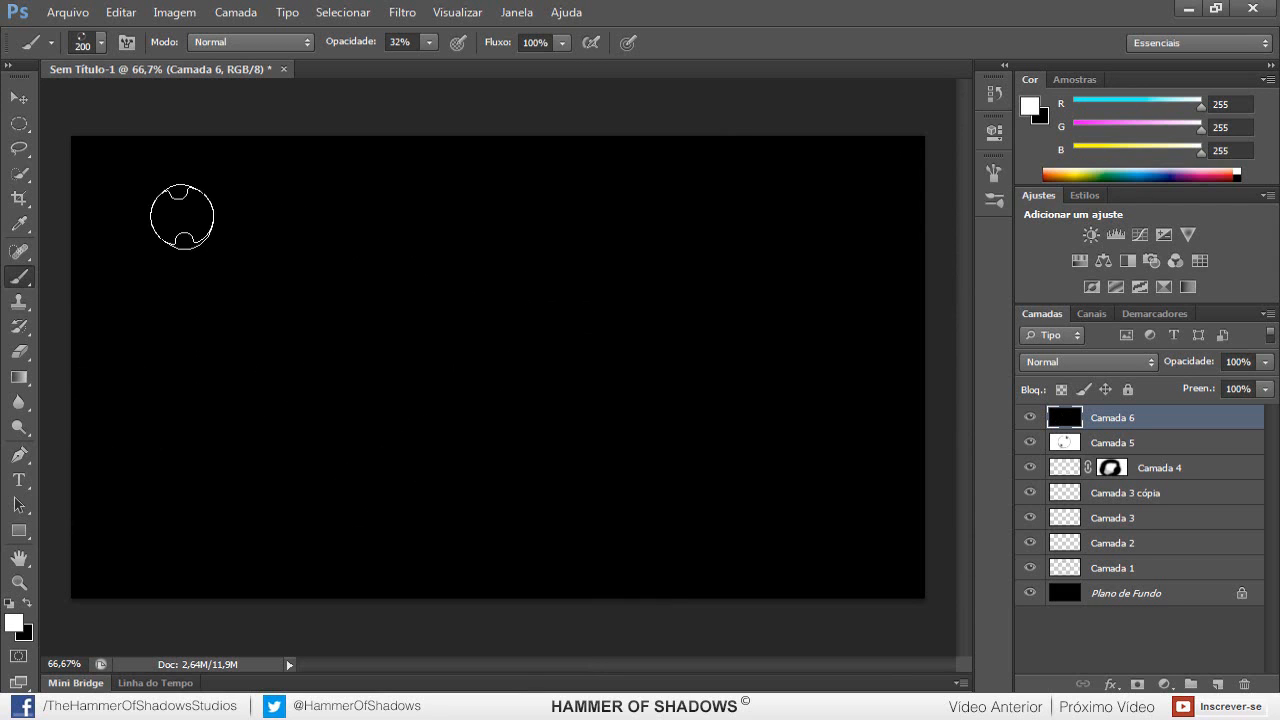
- Paint faint scattered bubbles on Camada 6 at 32% opacity, and brighter ones at 100% opacity on a new layer above it
mouse_move(177, 214)
left_mouse_down()
mouse_move(208, 272)
mouse_move(374, 373)
mouse_move(564, 374)
mouse_move(630, 351)
mouse_move(756, 266)
mouse_move(644, 235)
mouse_move(480, 157)
left_mouse_up()
key("ctrl+shift+alt+n")
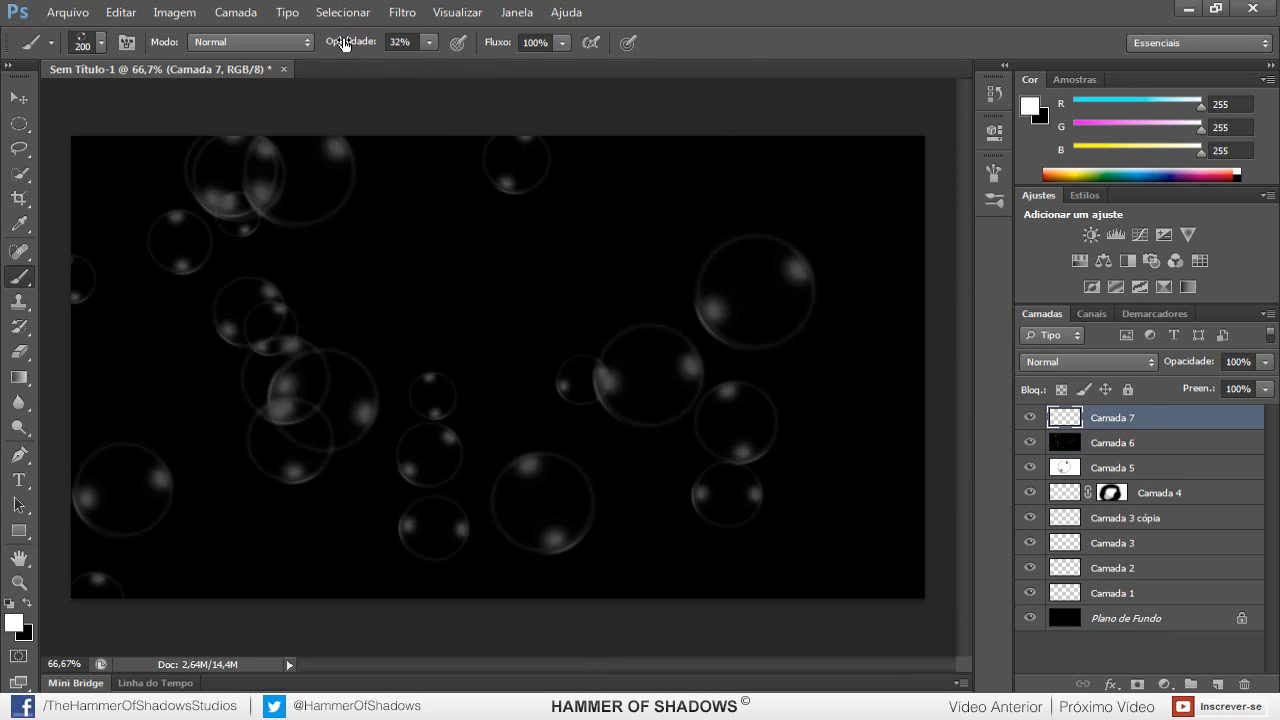
left_click_drag(344, 42, 545, 55)
mouse_move(253, 238)
left_mouse_down()
mouse_move(267, 311)
mouse_move(315, 359)
mouse_move(476, 407)
mouse_move(620, 371)
mouse_move(723, 263)
left_mouse_up()
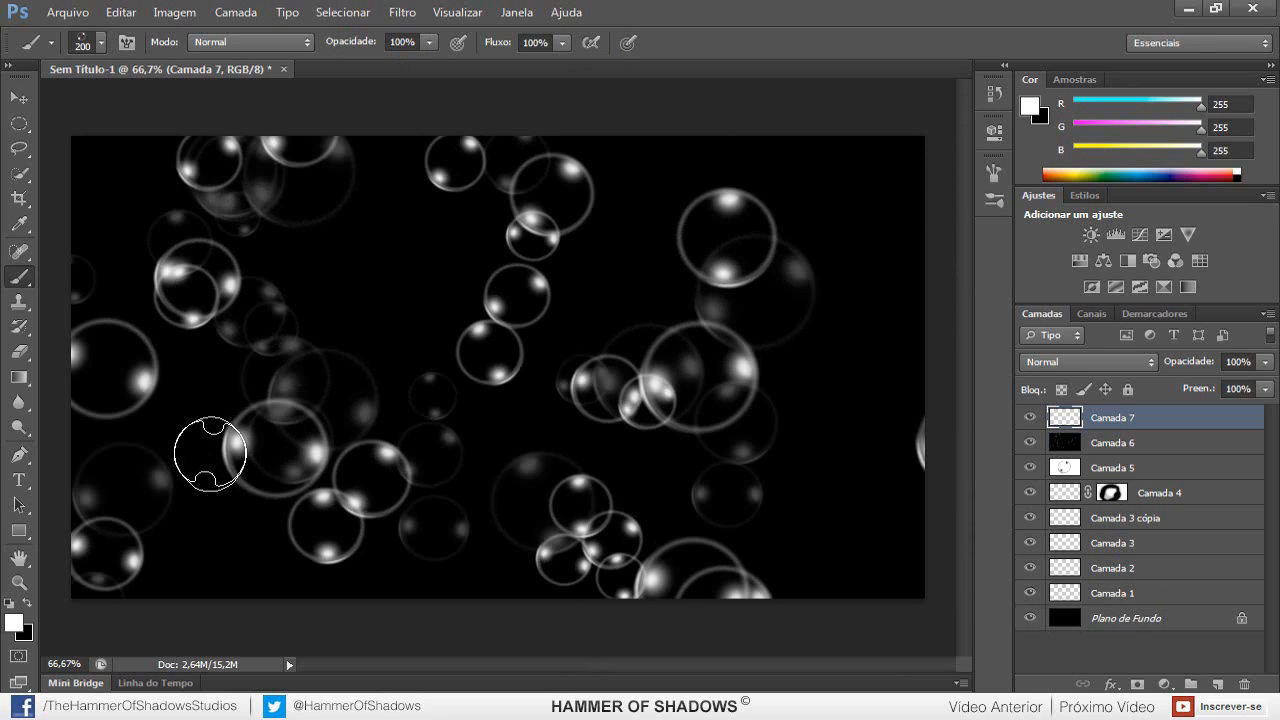
- Enlarge the bubble brush to 600 px and paint a few large white bubbles over the small ones on Camada 7
key("bracketright")
key("bracketright")
key("bracketright")
key("bracketright")
key("bracketright")
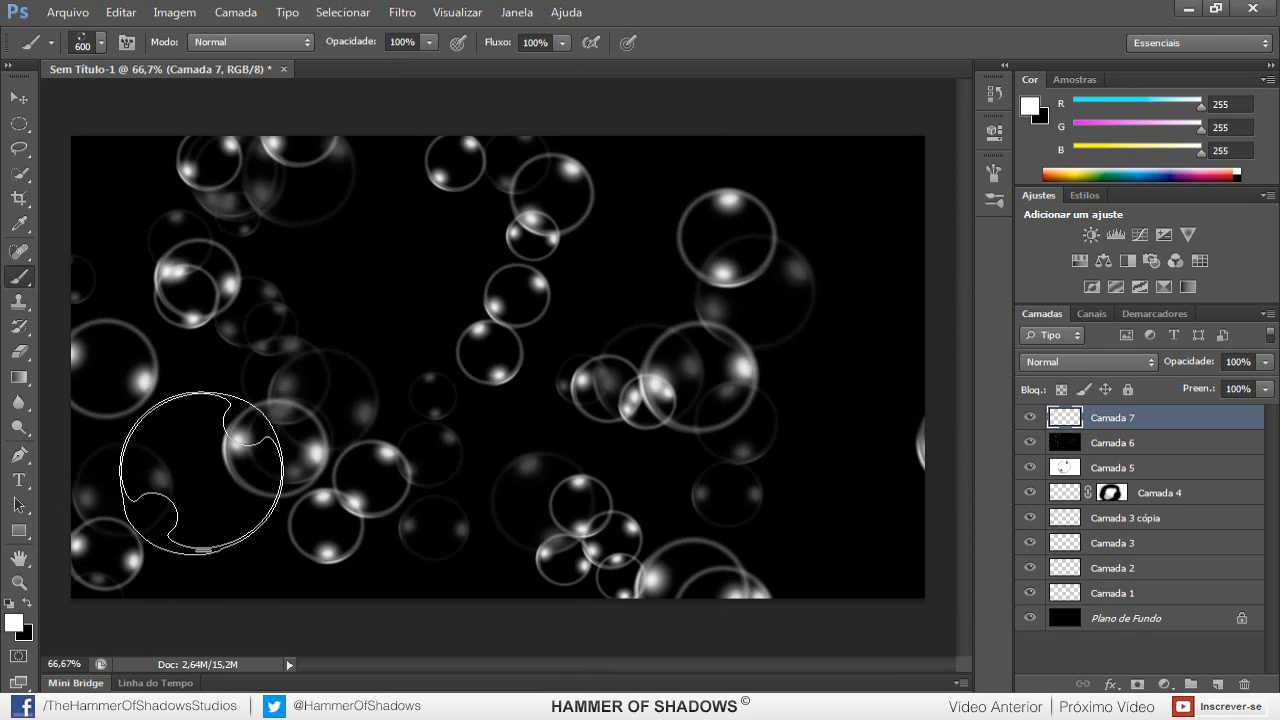
left_click(262, 524)
left_click(240, 240)
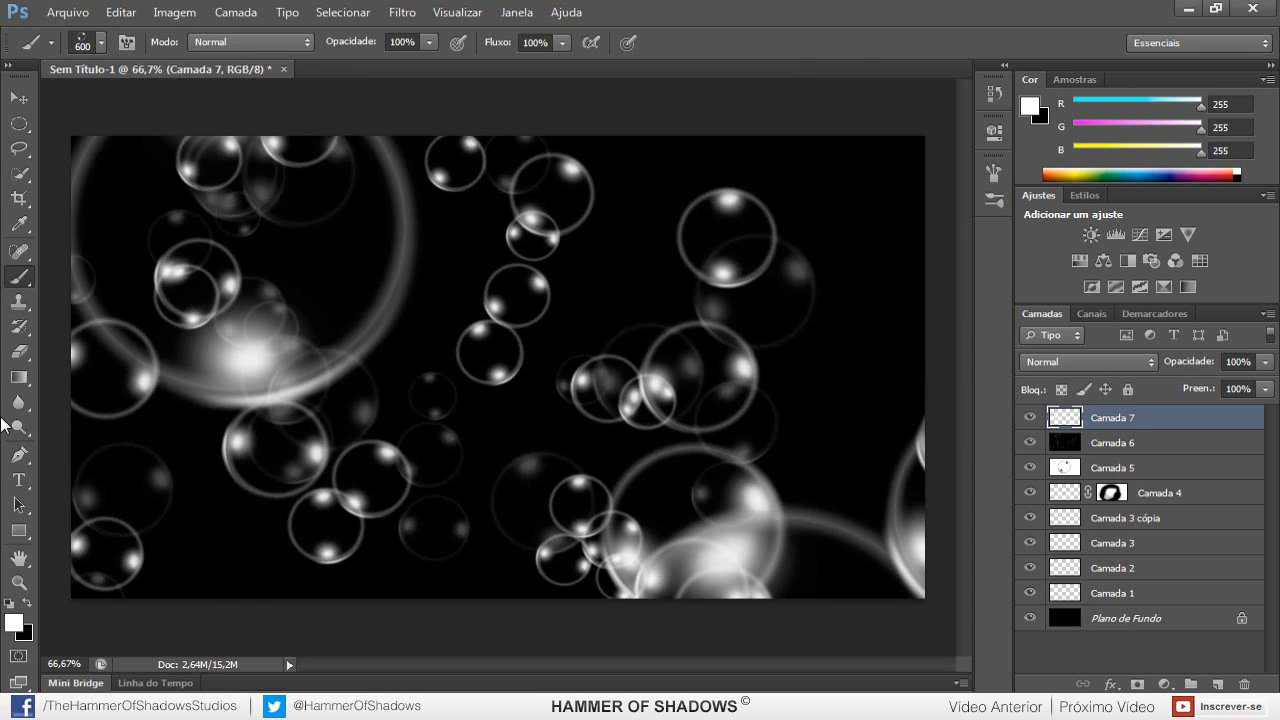
- Add a new layer above Camada 7, make black the foreground colour and fill the layer with it
key("ctrl+shift+alt+n")
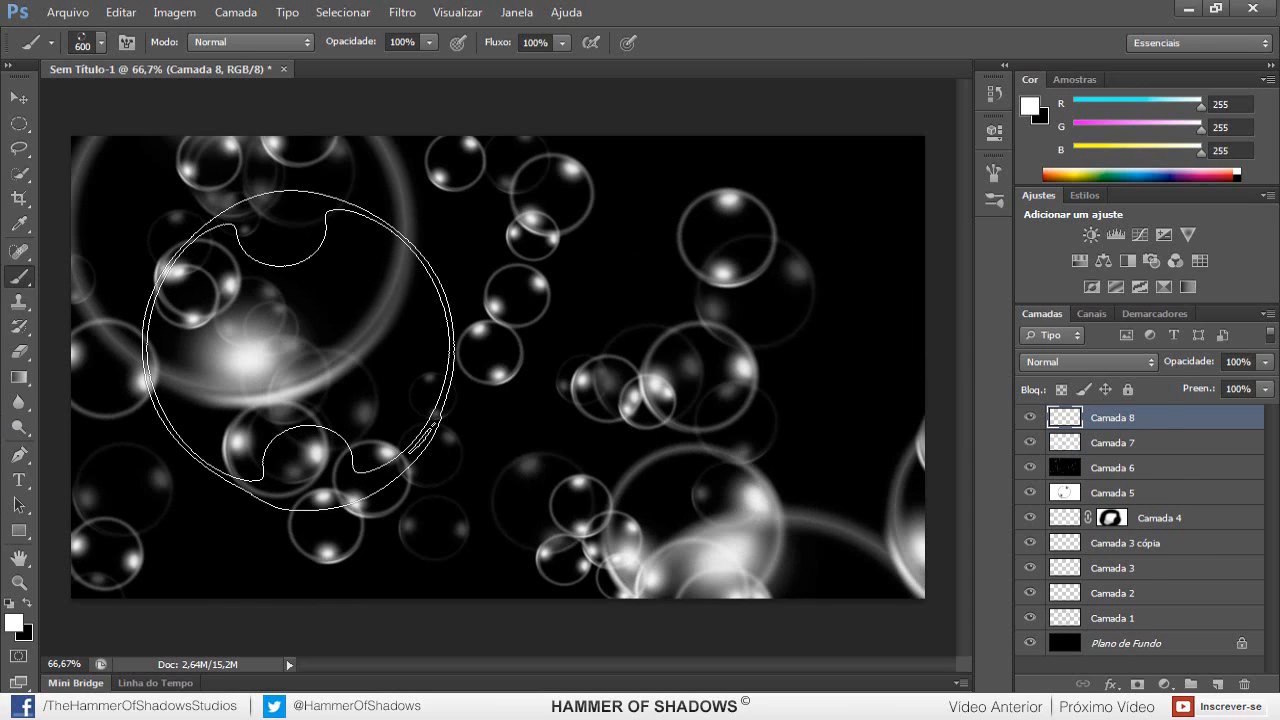
key("x")
key("alt+BackSpace")
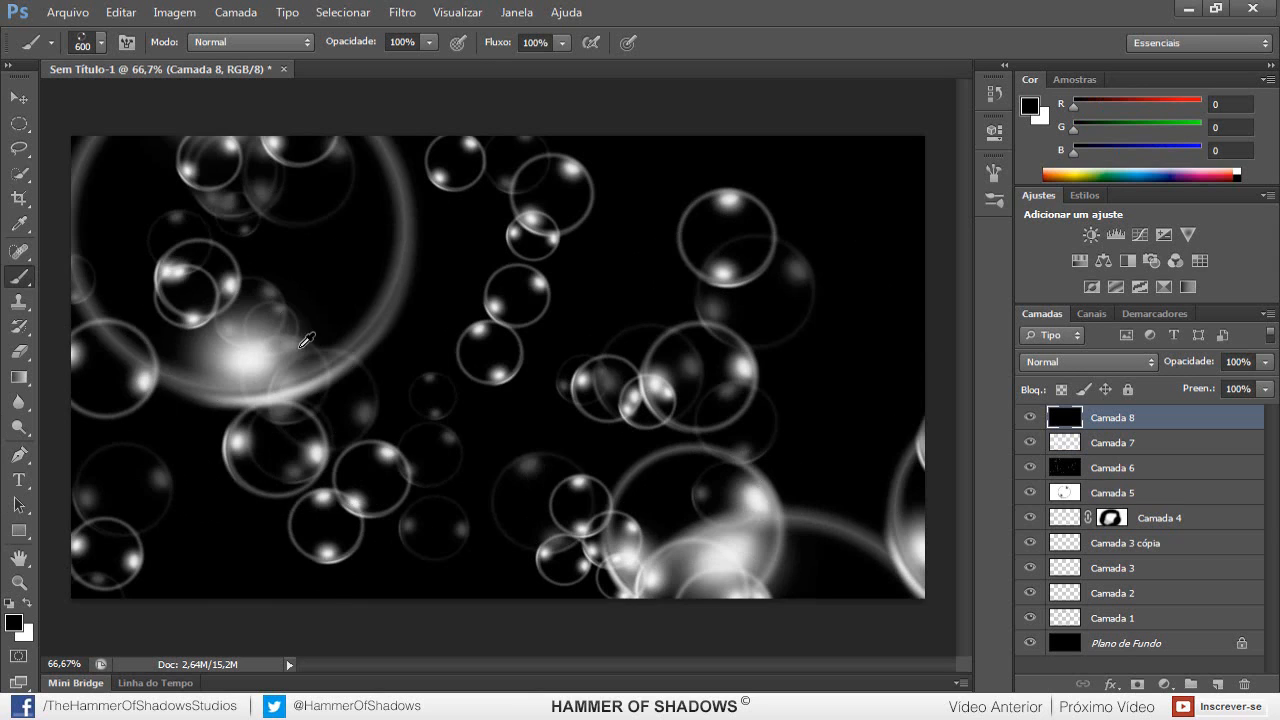
- Disable Shape Dynamics and Scattering for the bubble brush, and reduce its size to 300 px
left_click(995, 169)
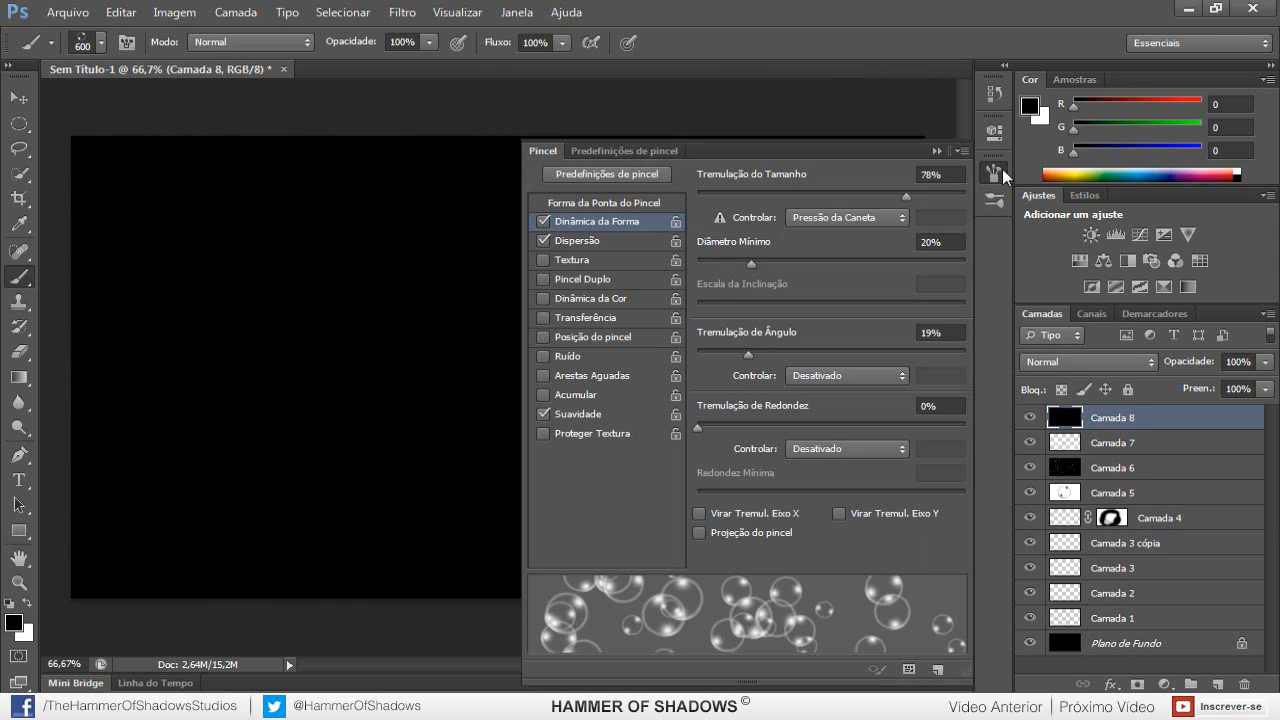
left_click(542, 239)
left_click(543, 222)
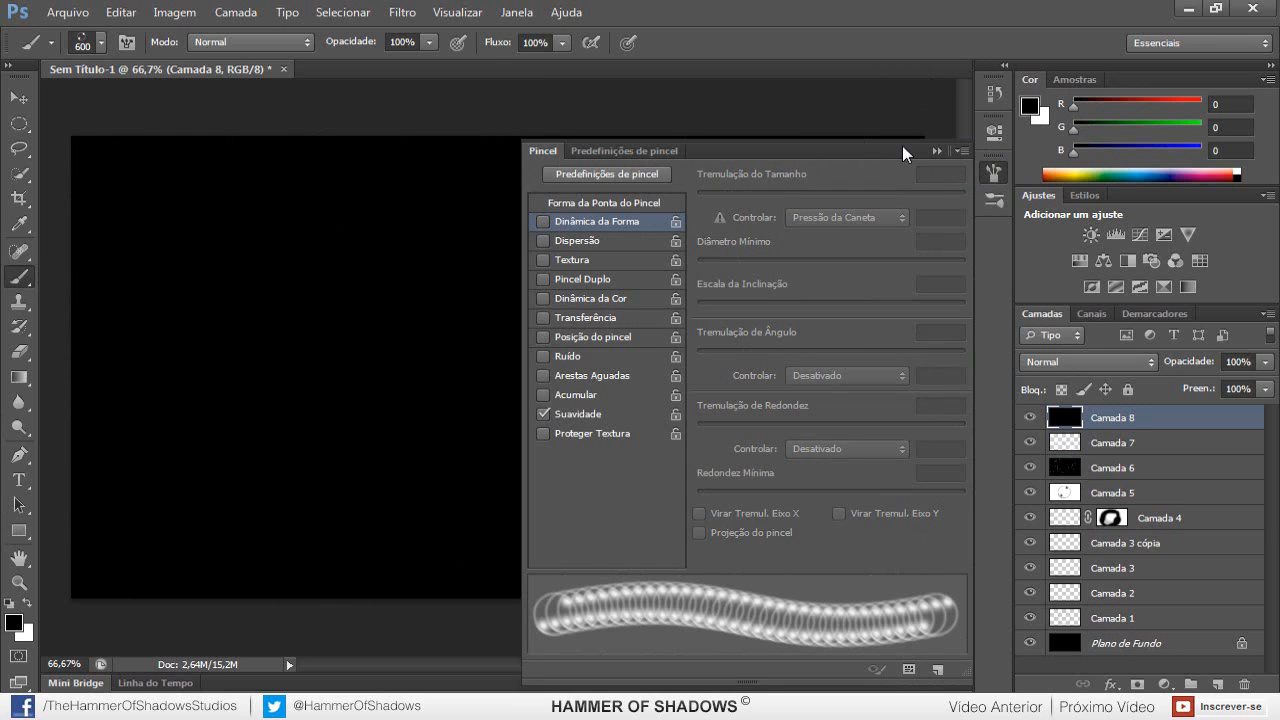
left_click(658, 201)
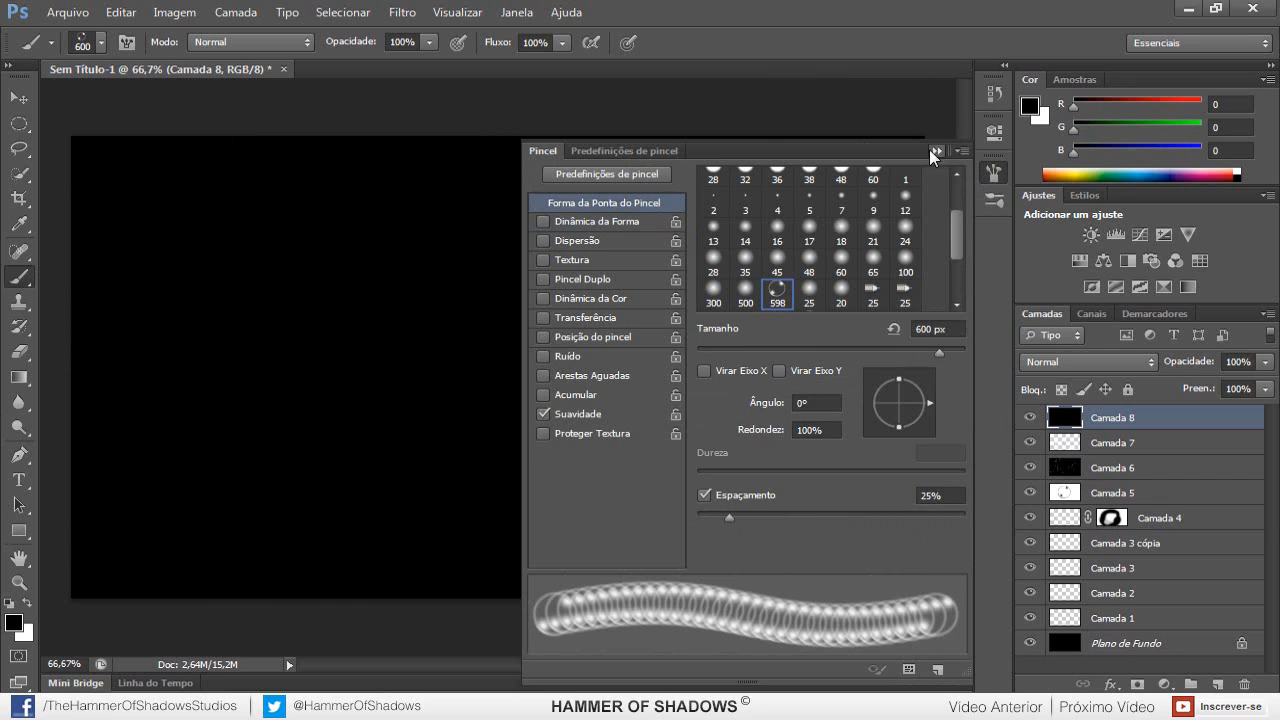
left_click(933, 150)
key("bracketleft")
key("bracketleft")
key("bracketleft")
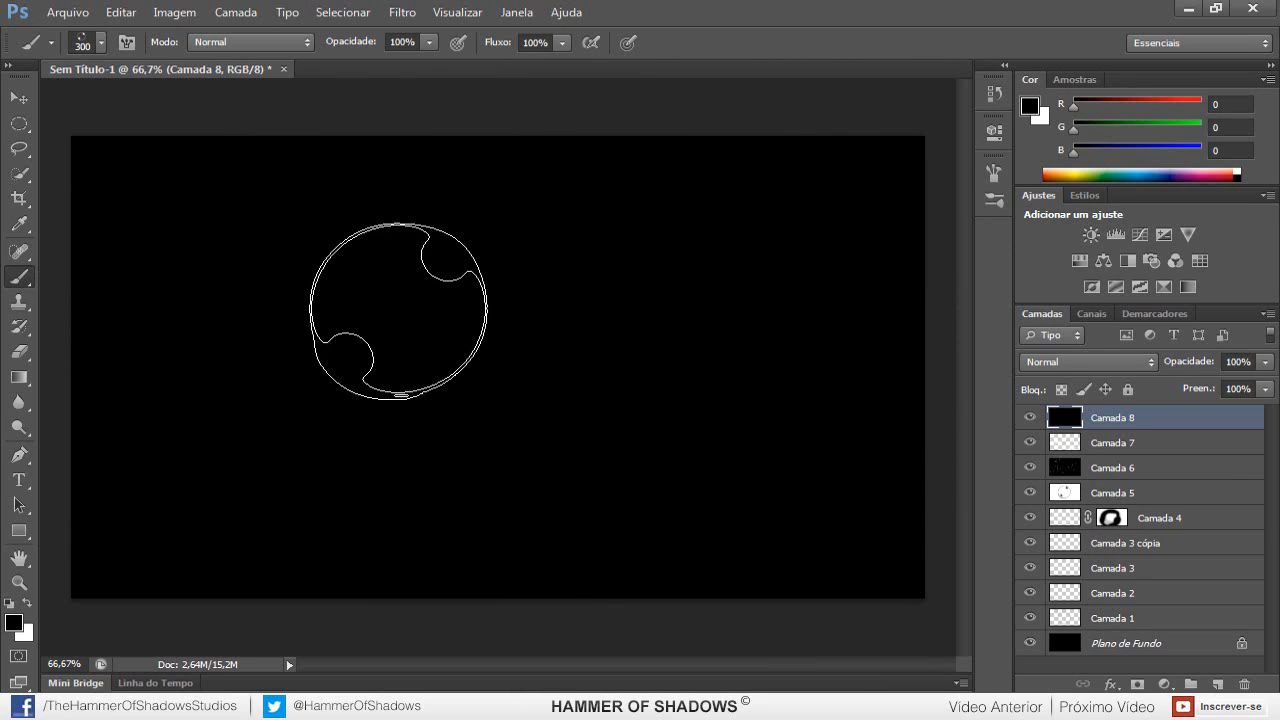
- Switch the foreground colour to white and stamp five separate, equal-sized bubbles across the black Camada 8
key("x")
left_click(300, 241)
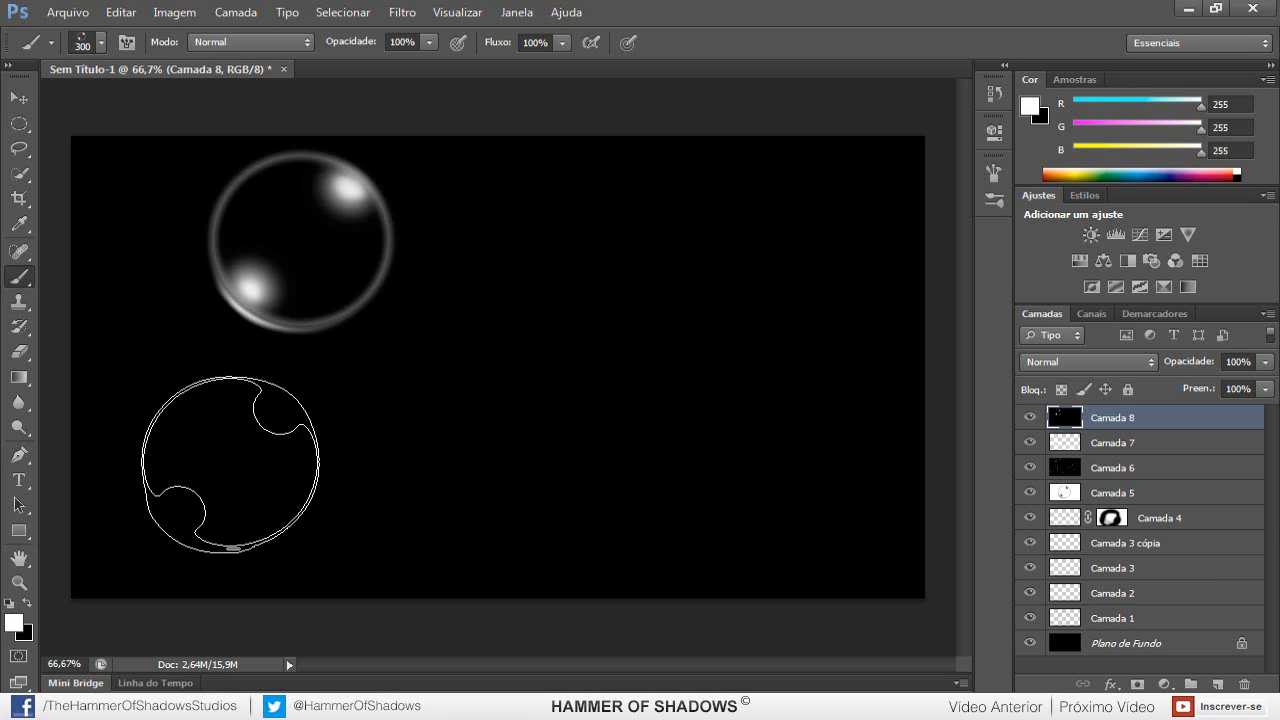
left_click(531, 431)
left_click(226, 461)
left_click(751, 251)
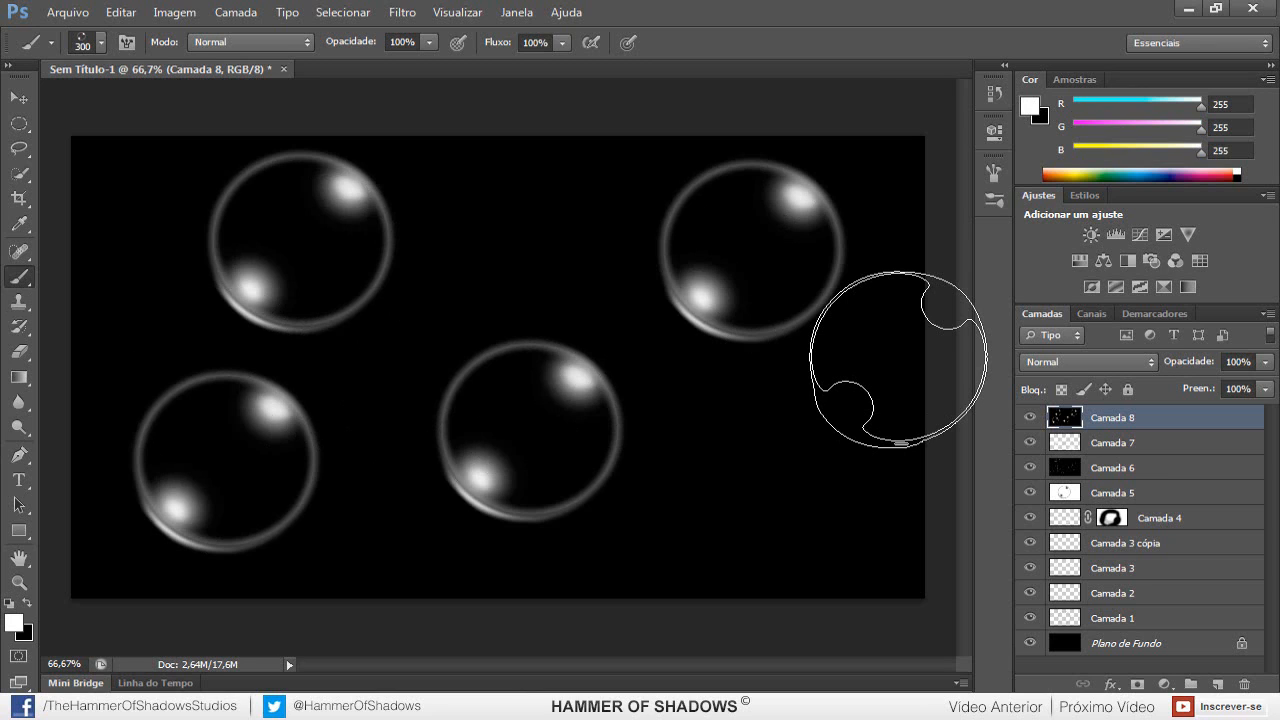
left_click(788, 436)
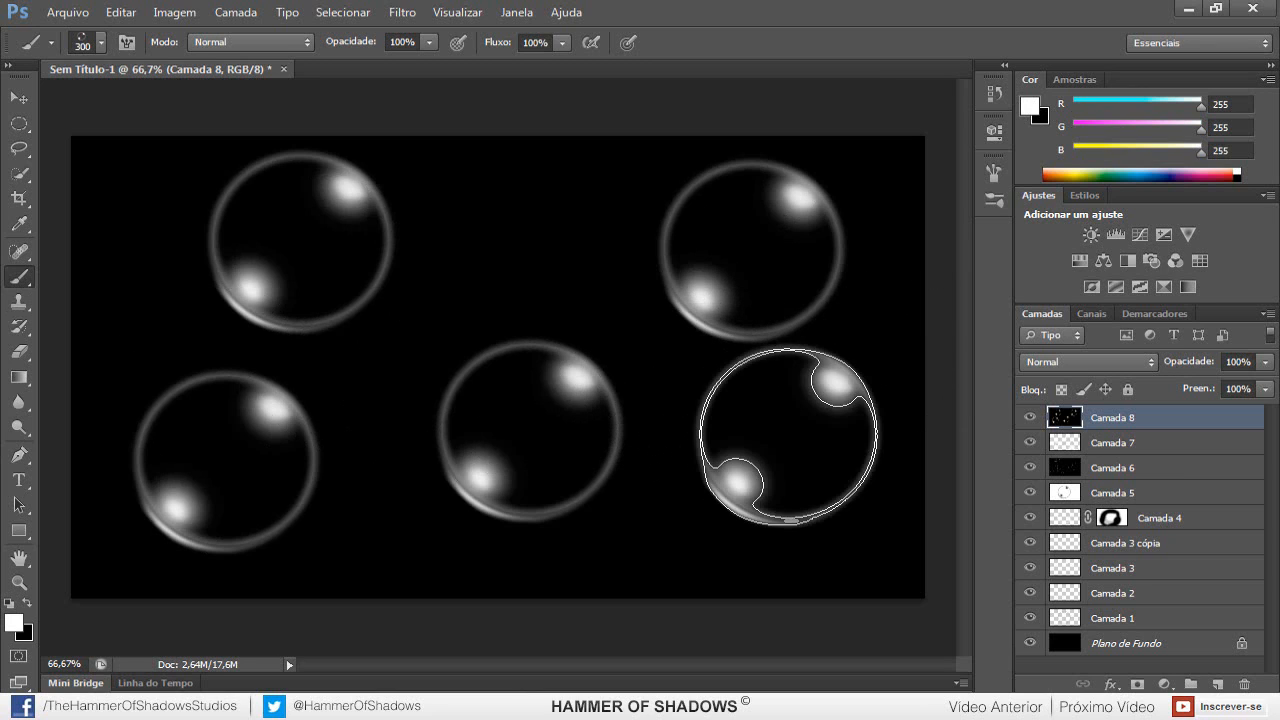